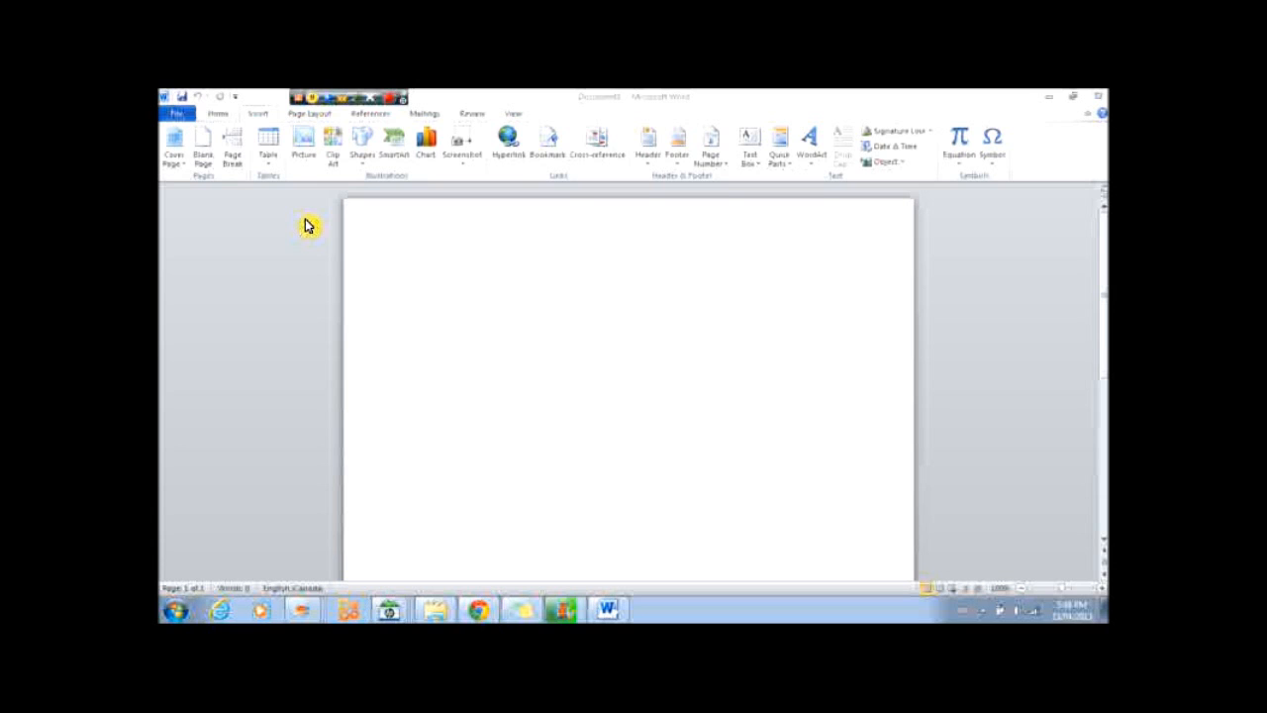
Insert a table with 5 columns and 2 rows on the blank page.
click(269, 164)
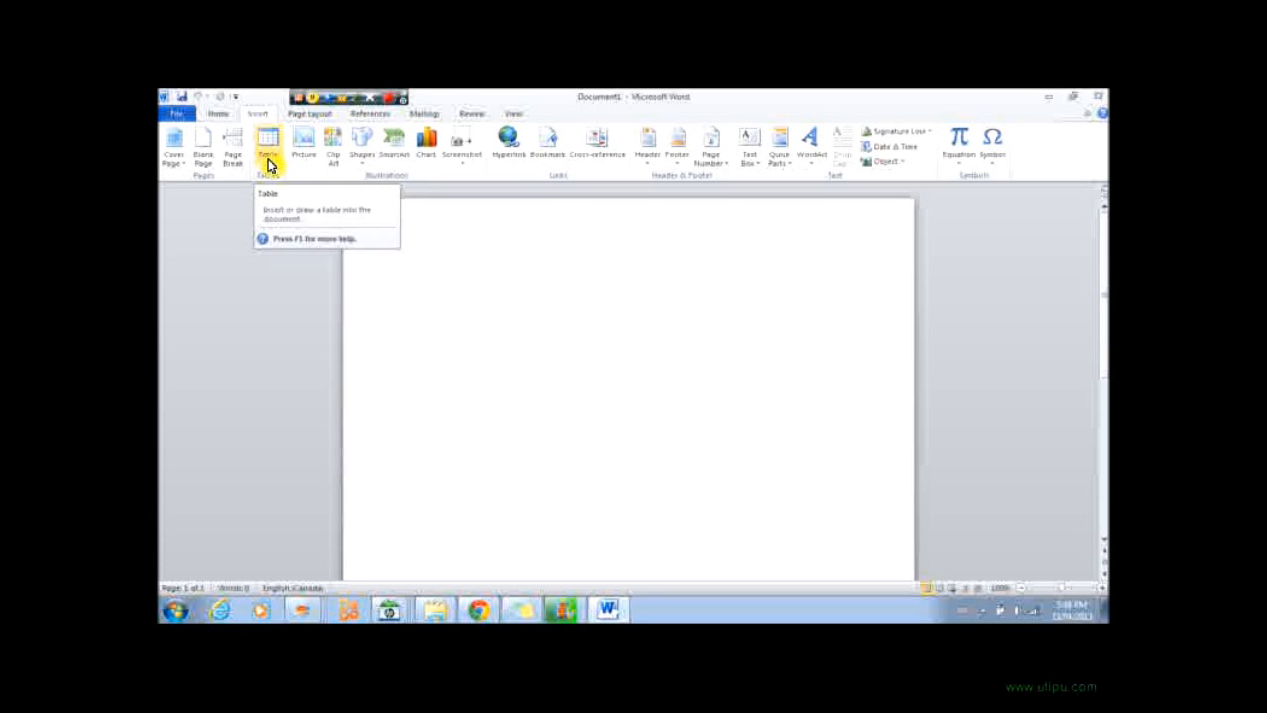
click(264, 146)
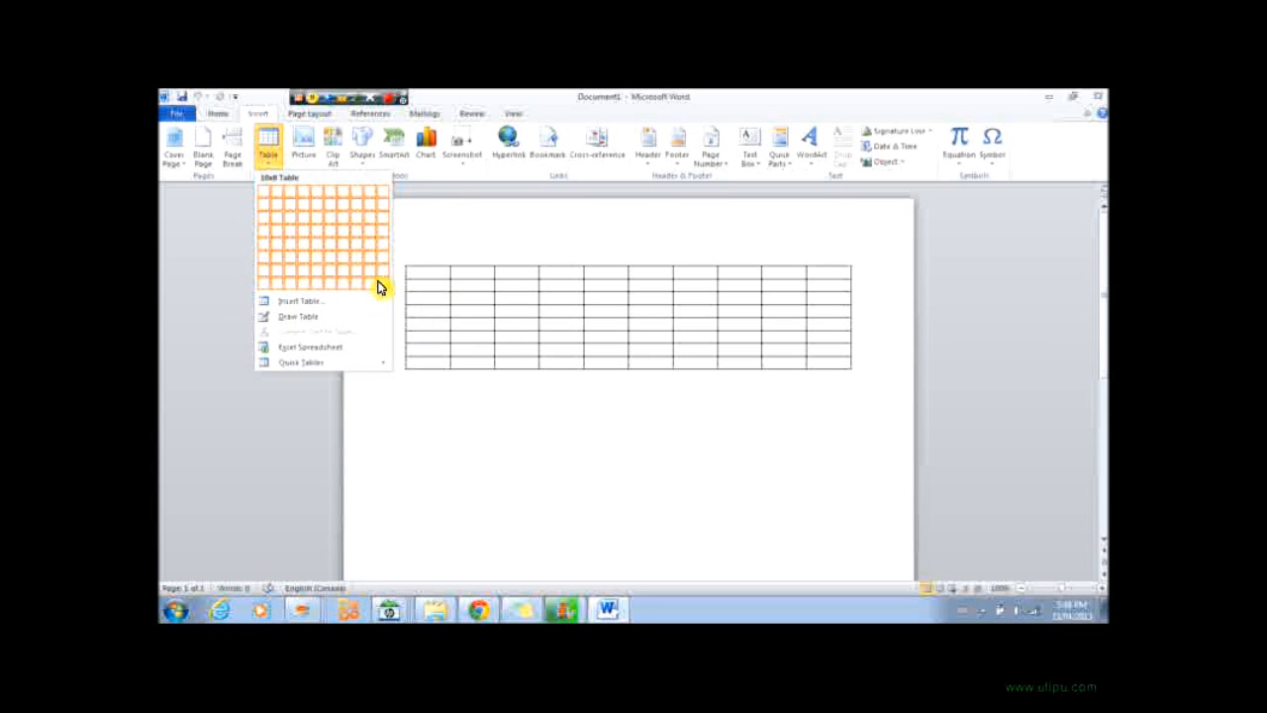
click(314, 303)
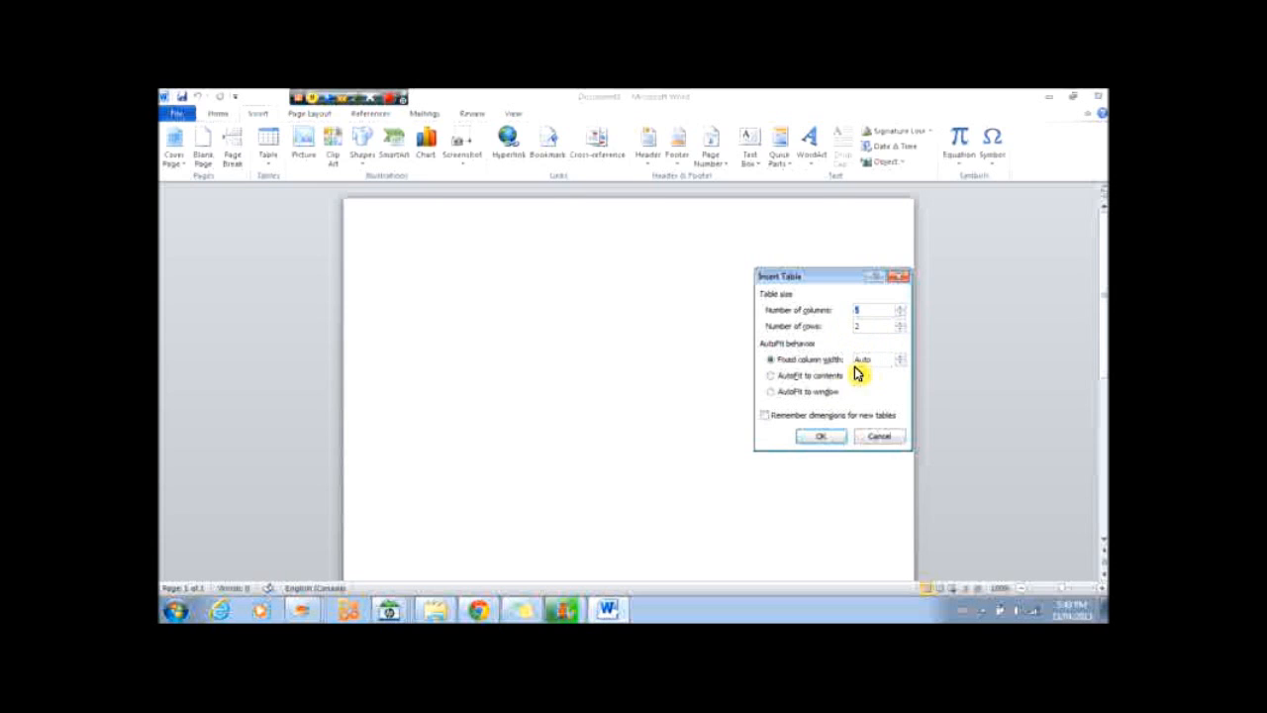
click(824, 443)
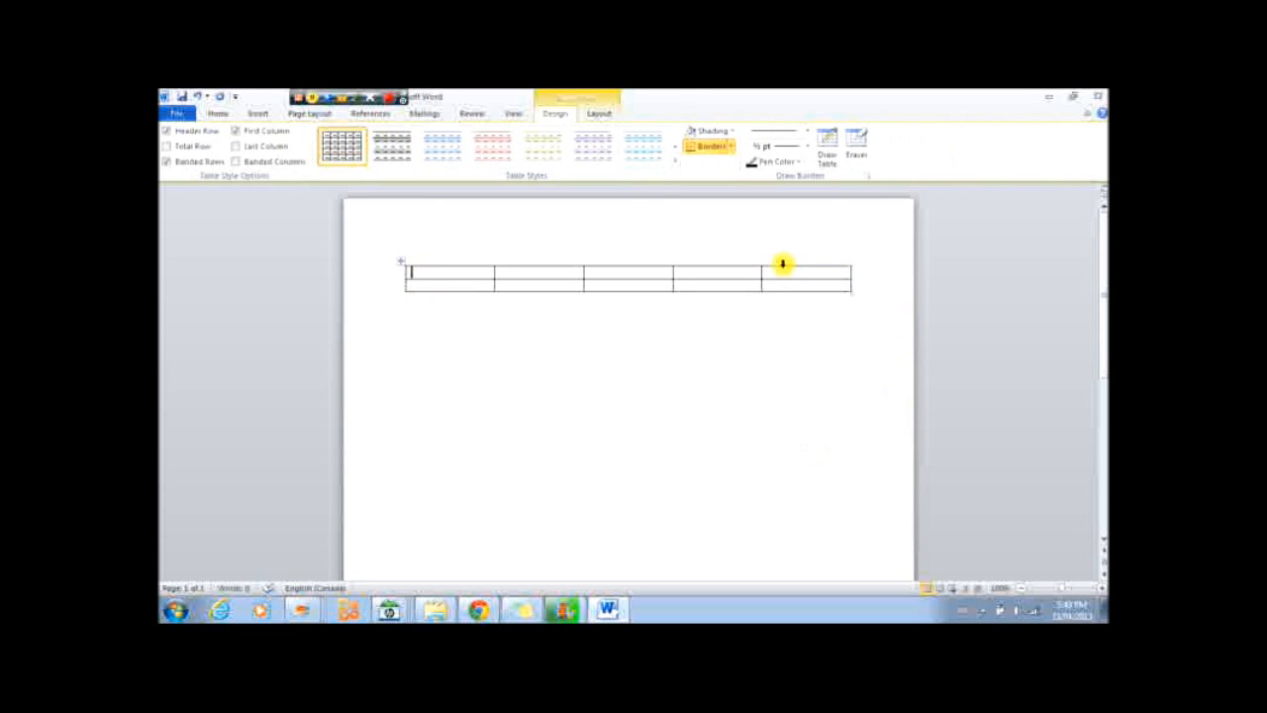
right_click(695, 288)
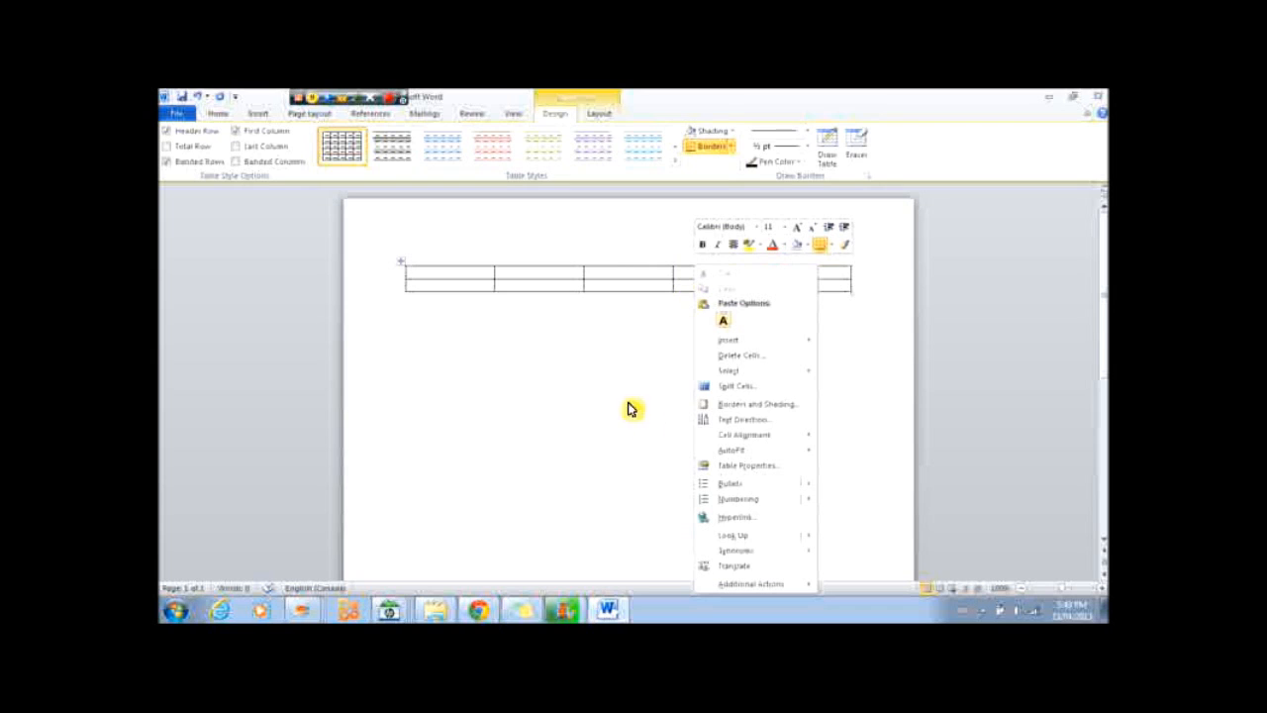
mouse_move(733, 343)
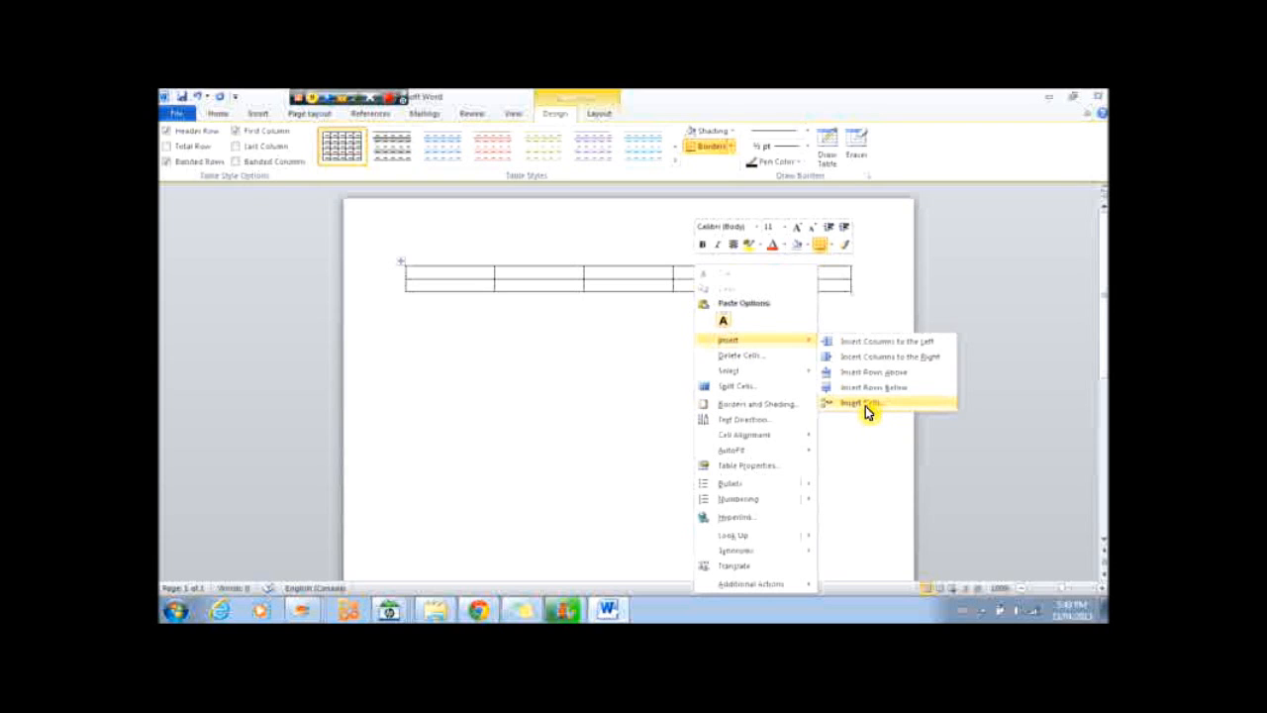
click(737, 355)
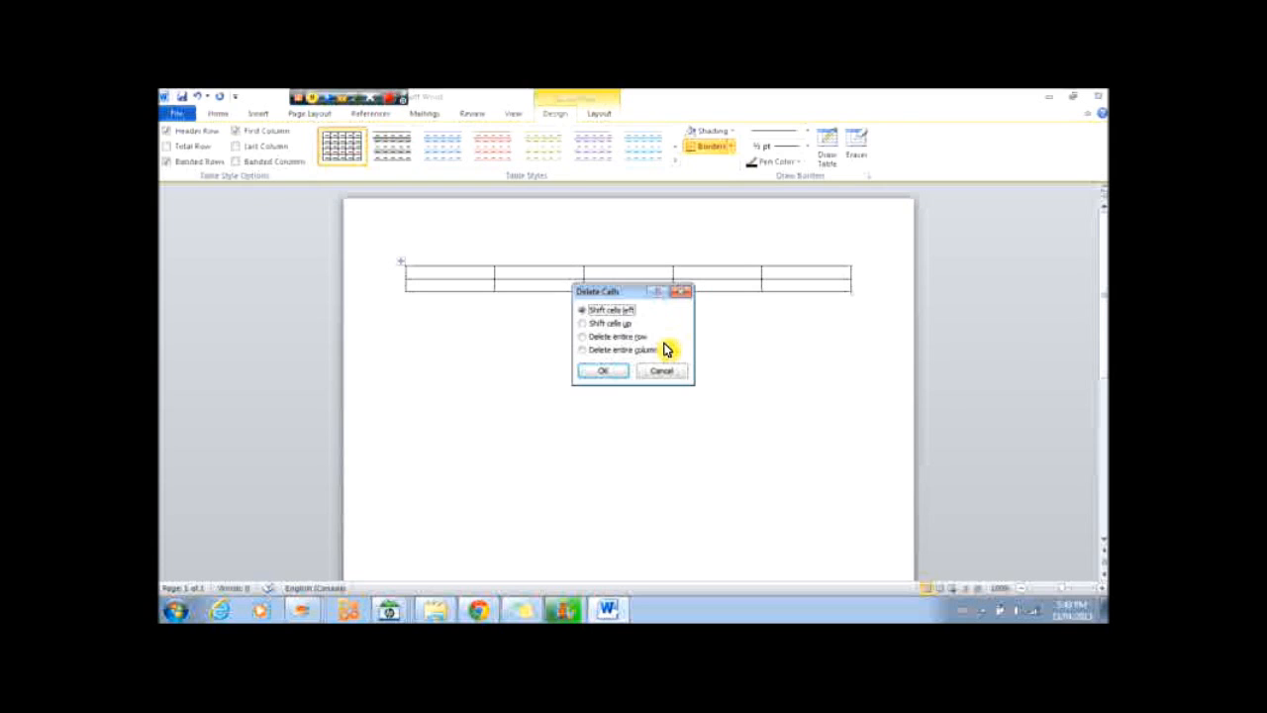
click(663, 373)
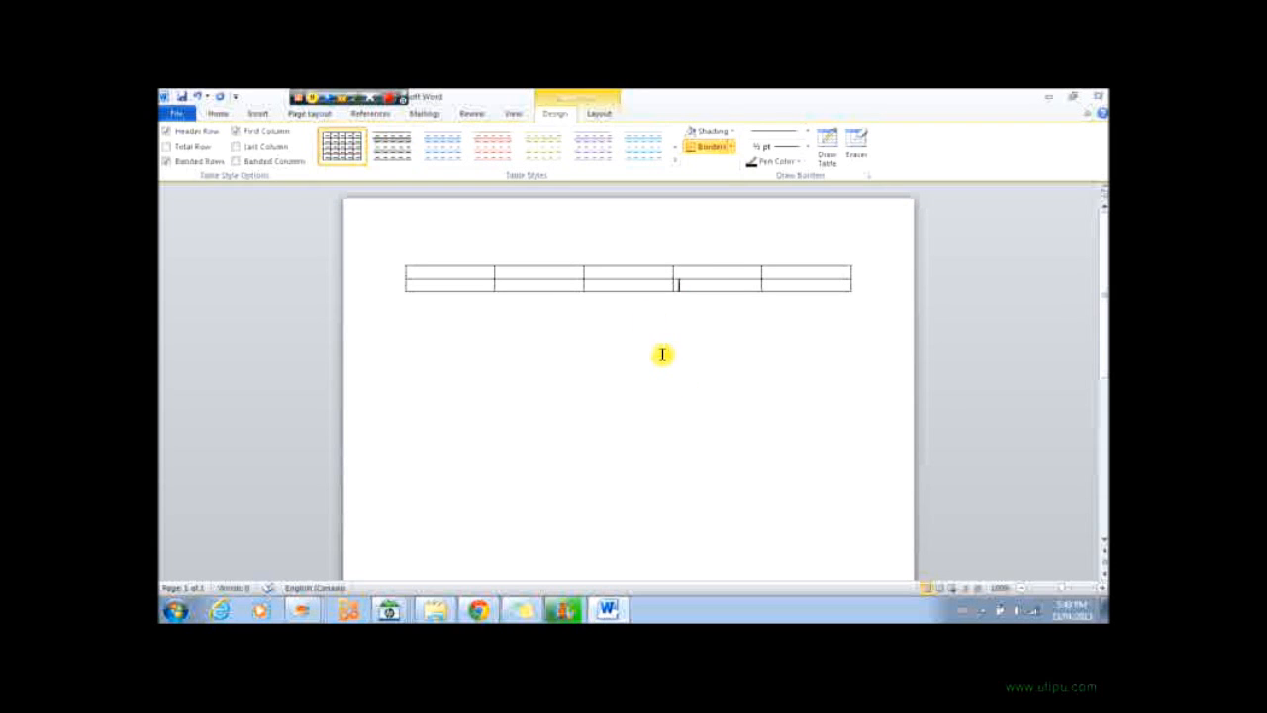
right_click(638, 285)
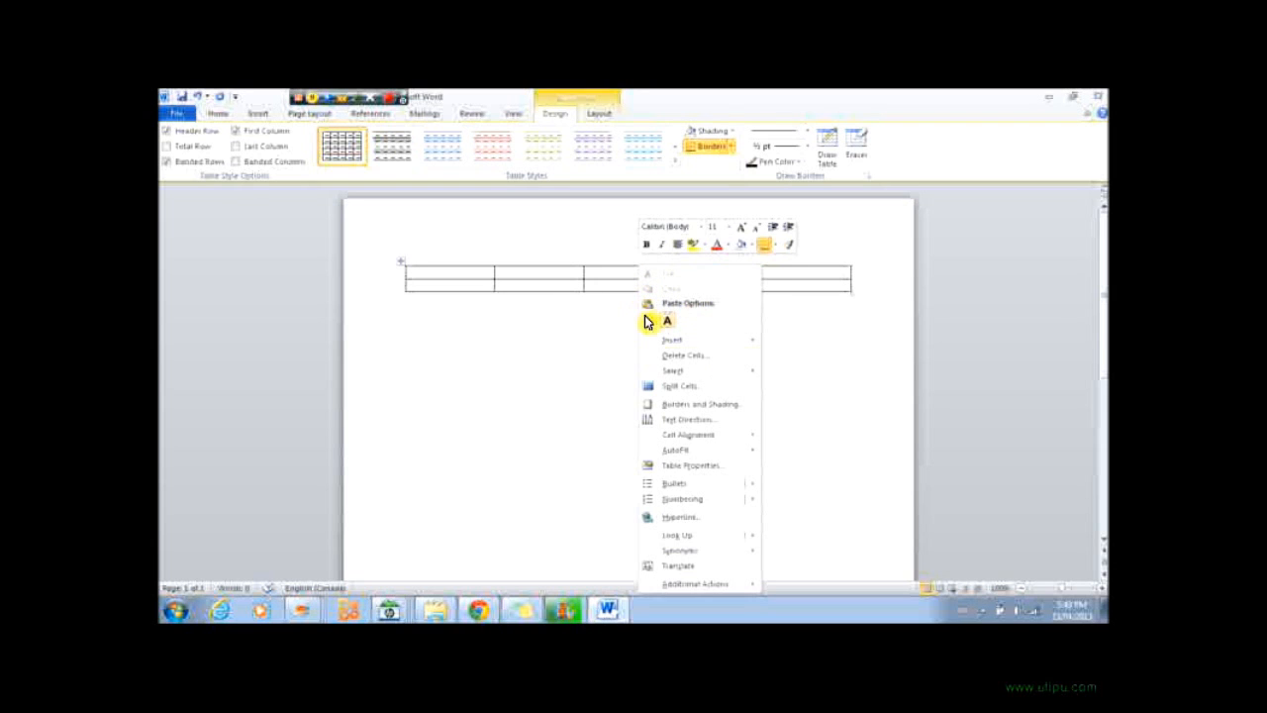
mouse_move(666, 376)
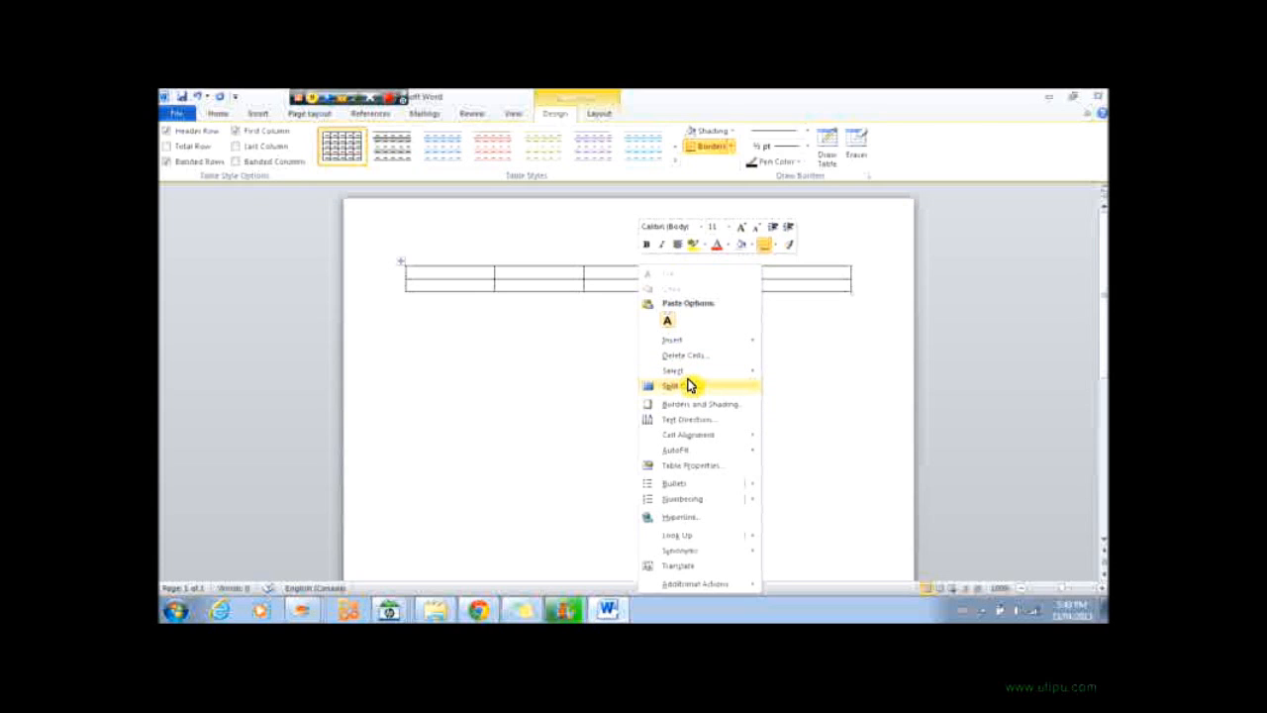
click(715, 385)
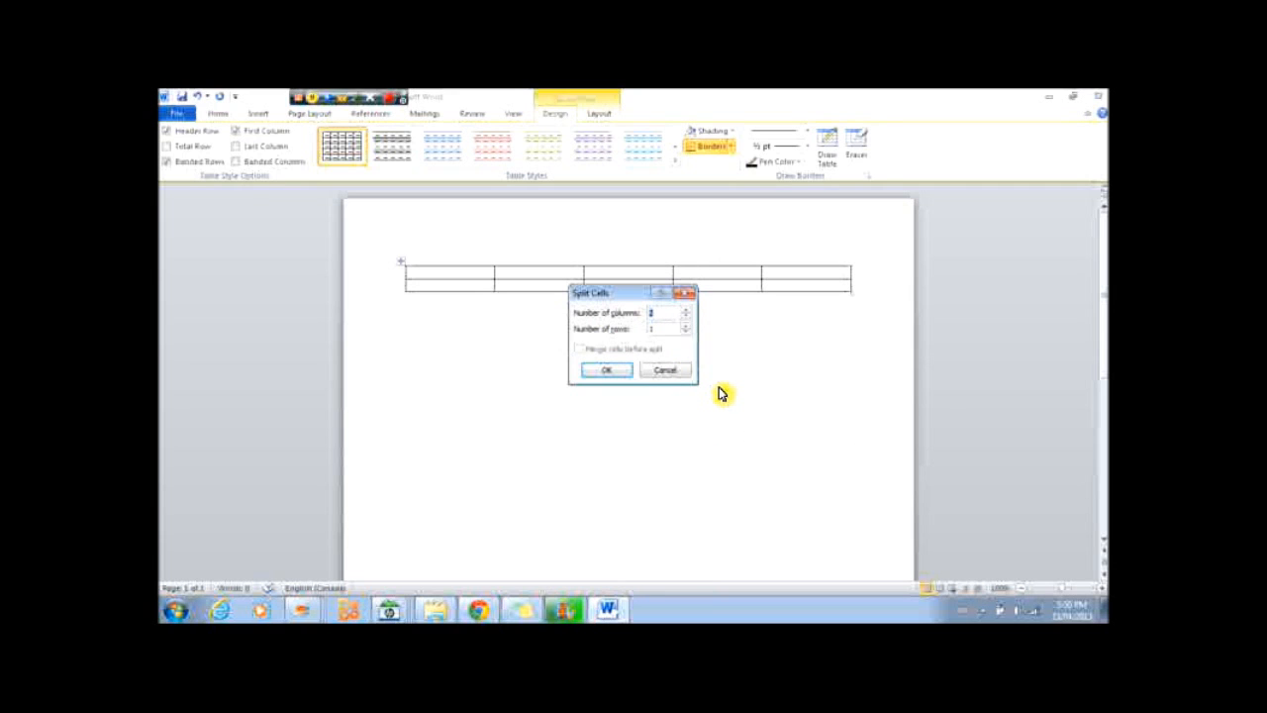
click(688, 297)
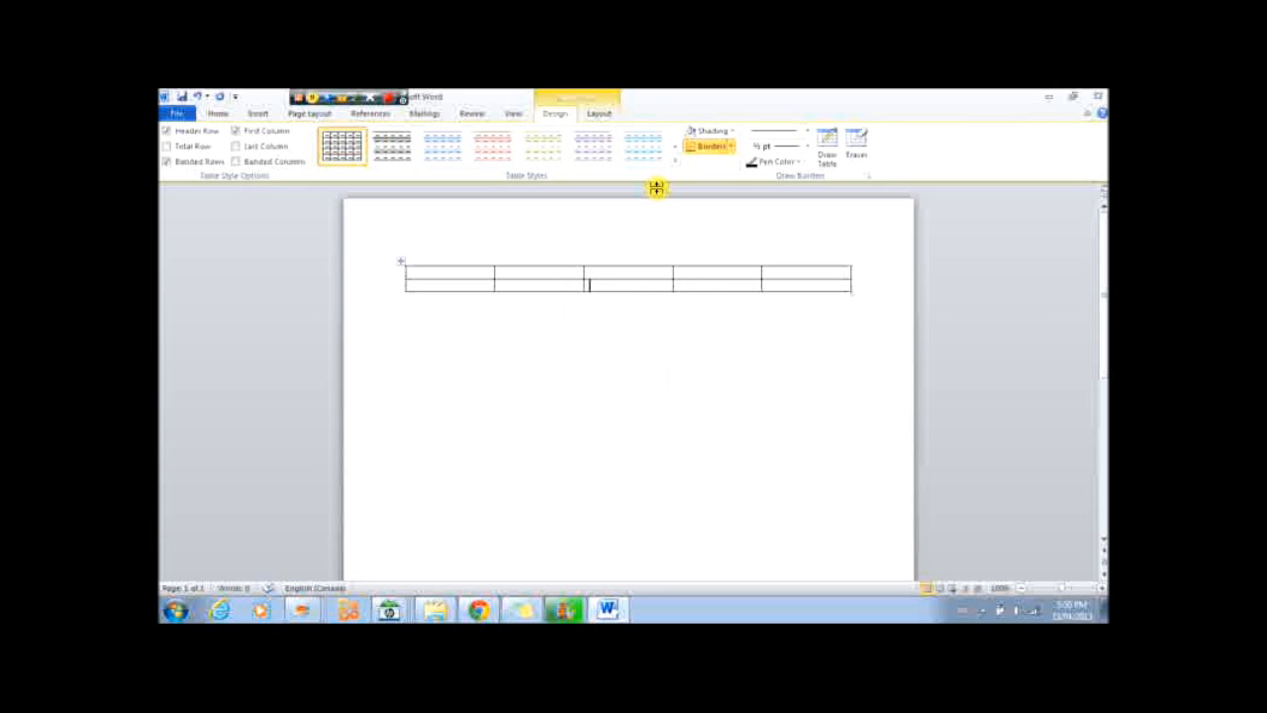
Apply the orange table style to the table.
click(583, 144)
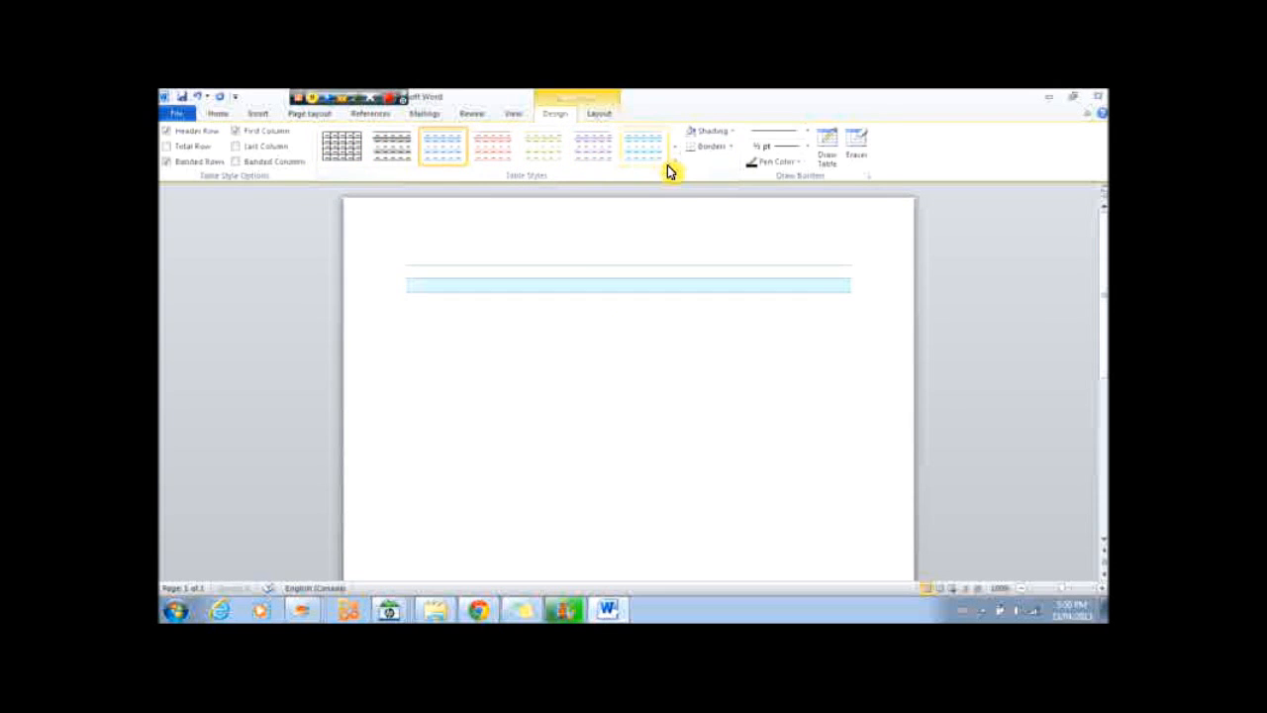
click(674, 149)
click(591, 145)
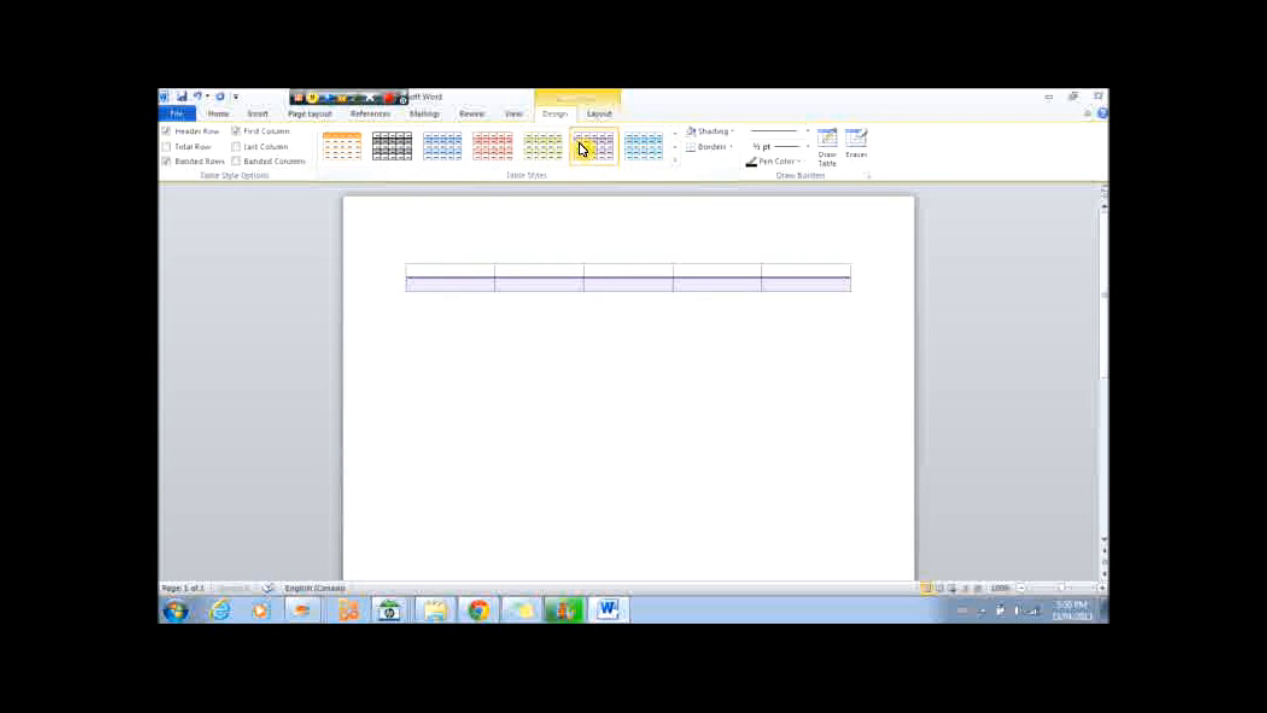
click(345, 147)
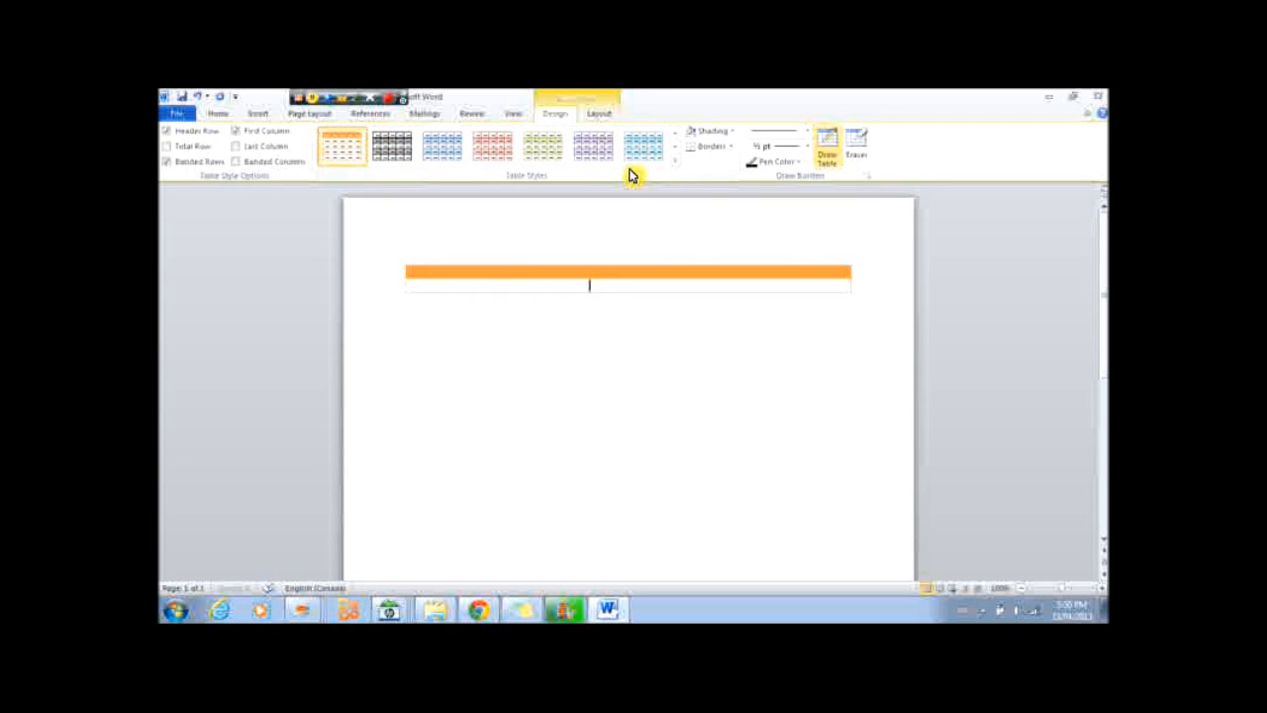
Shade the middle cell of the table's second row with a dark gray theme color.
click(708, 137)
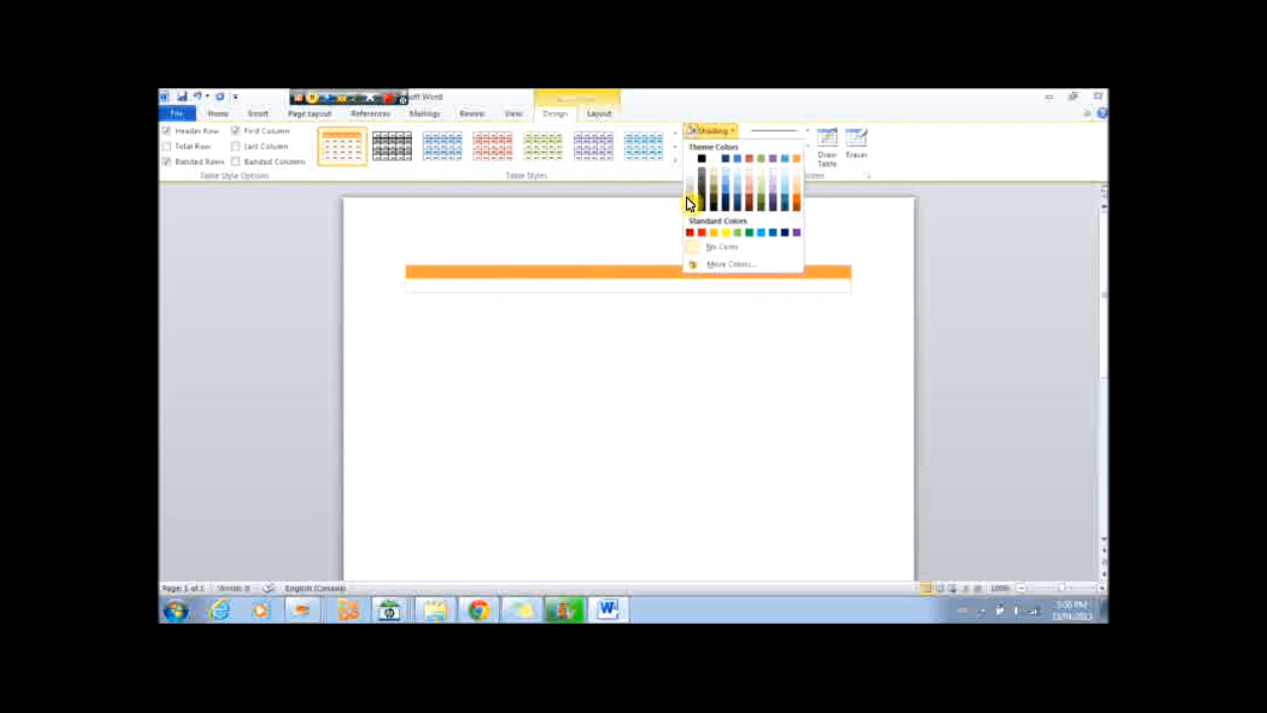
click(699, 189)
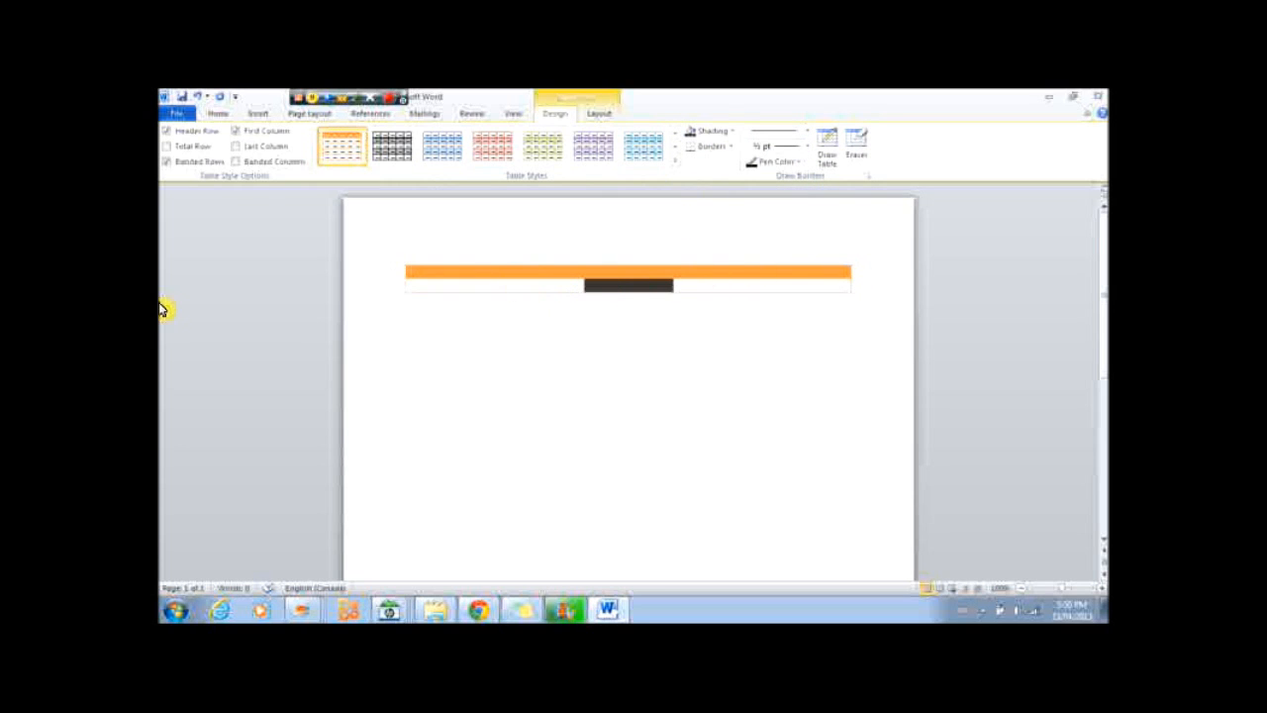
mouse_move(162, 335)
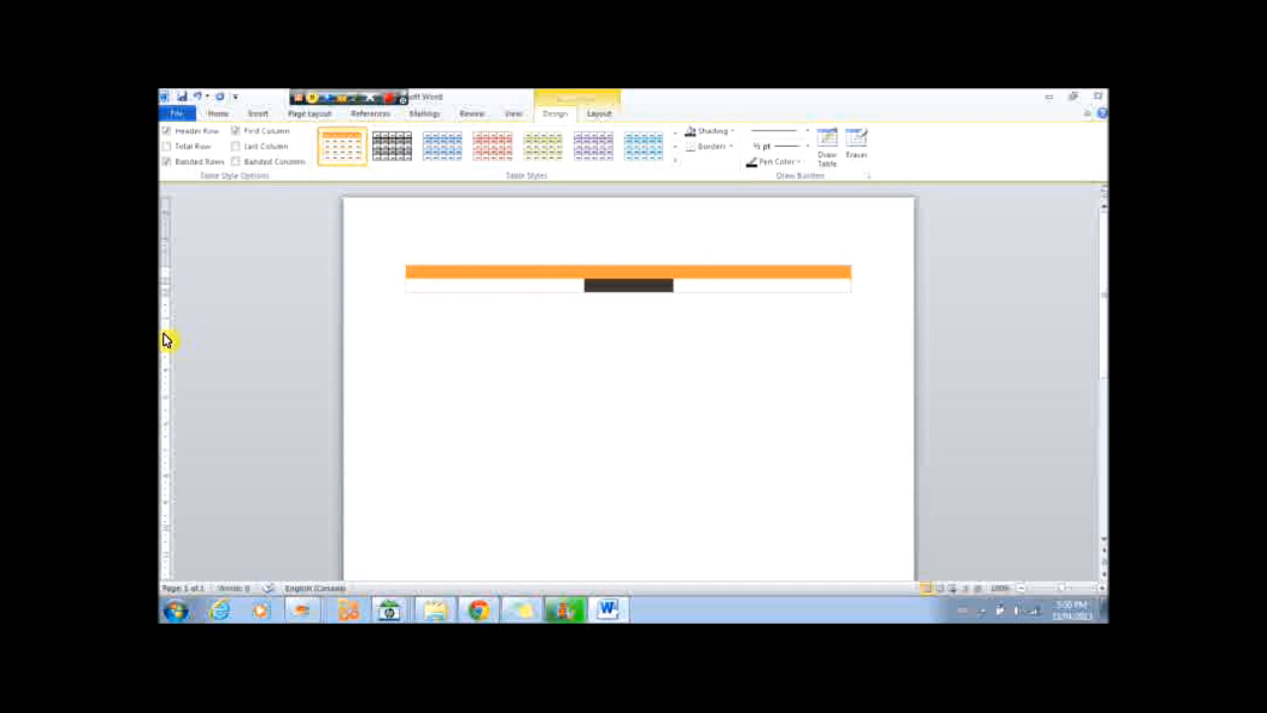
click(597, 117)
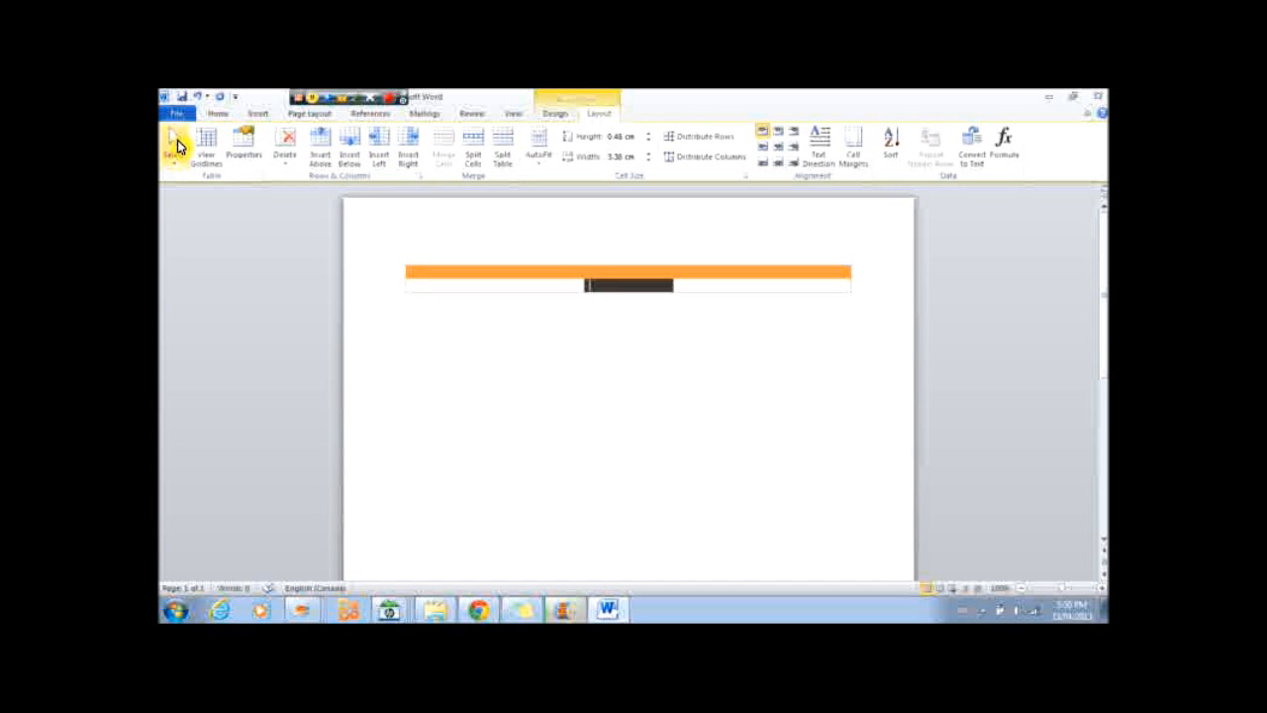
Insert the boat picture from the Pictures library into the document.
click(256, 115)
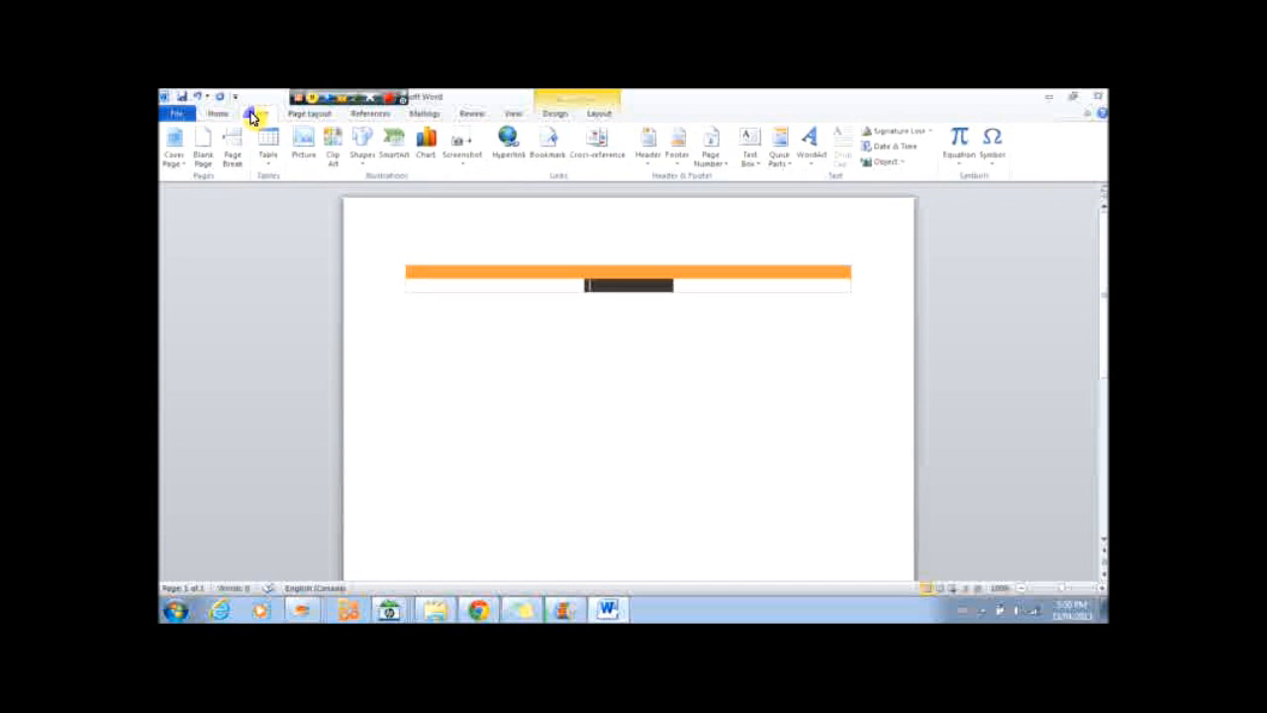
click(302, 156)
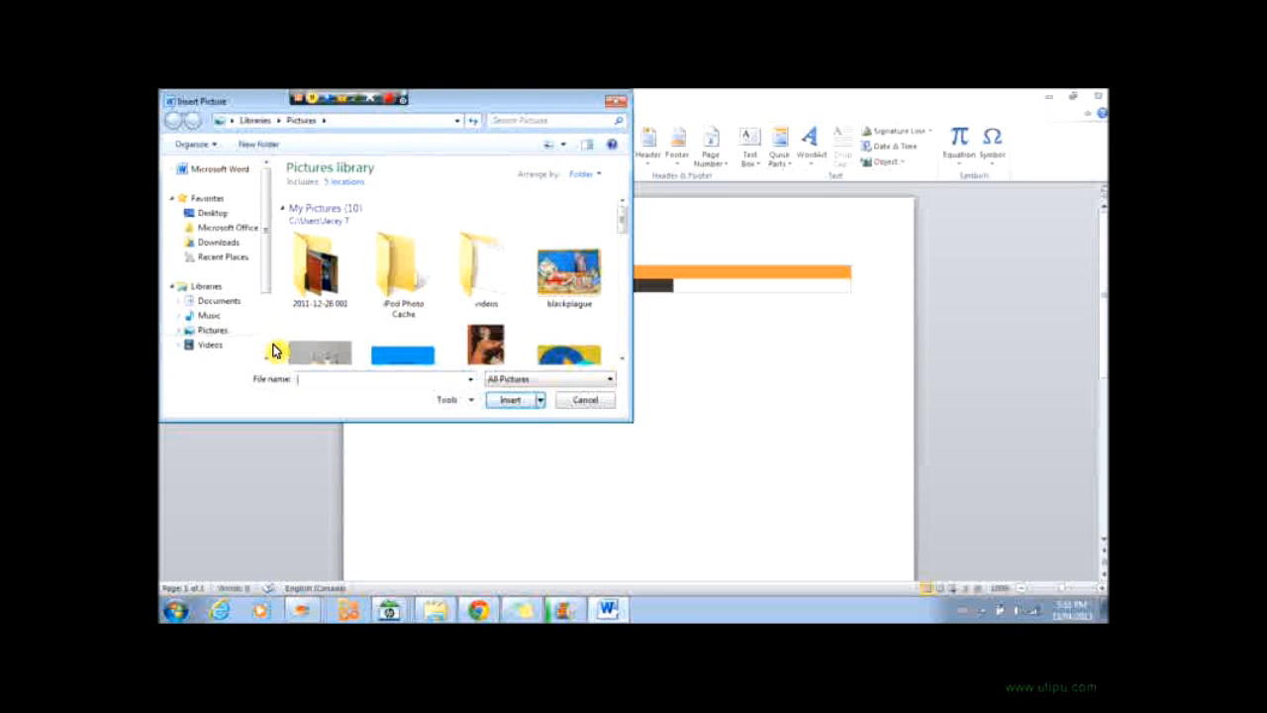
drag(624, 218, 623, 240)
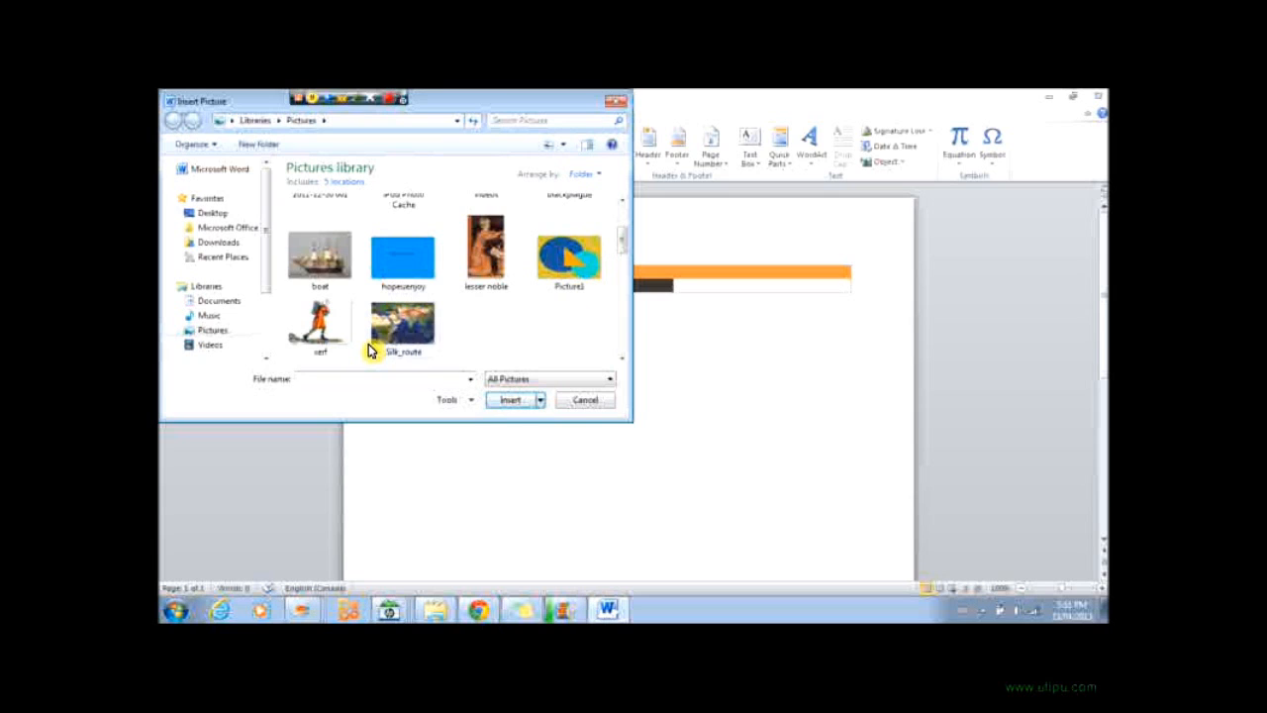
click(314, 259)
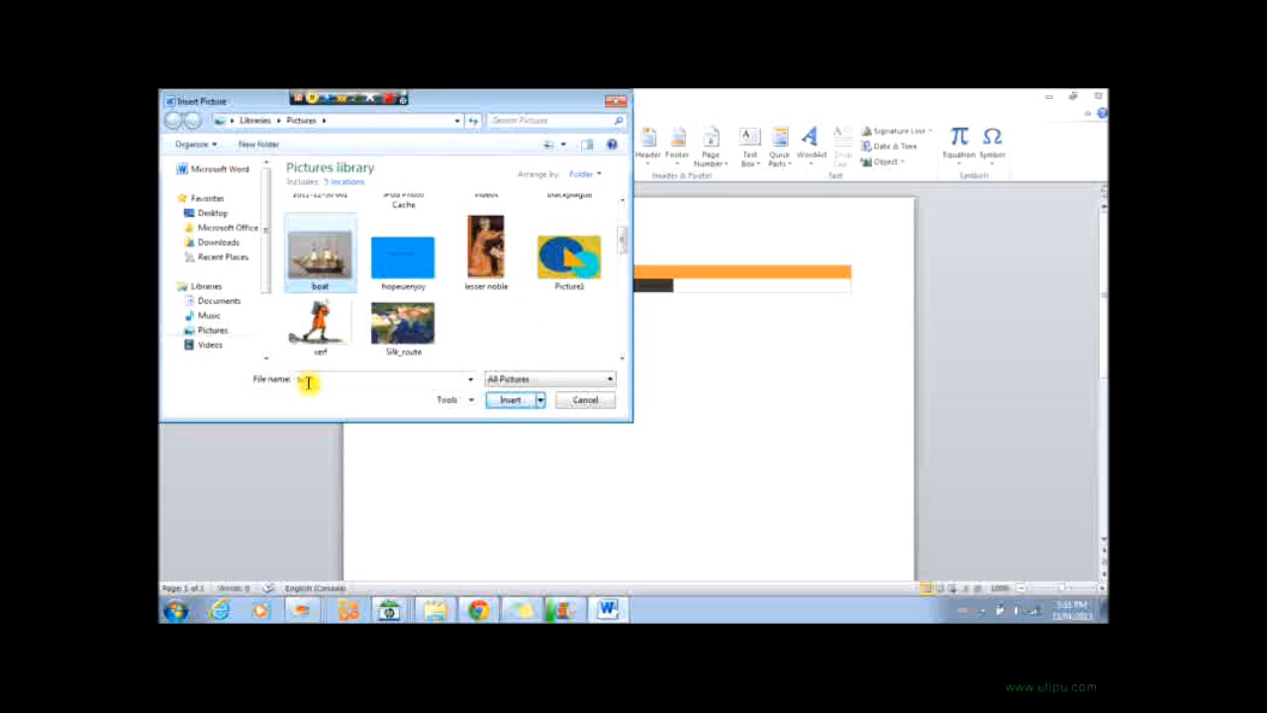
click(500, 403)
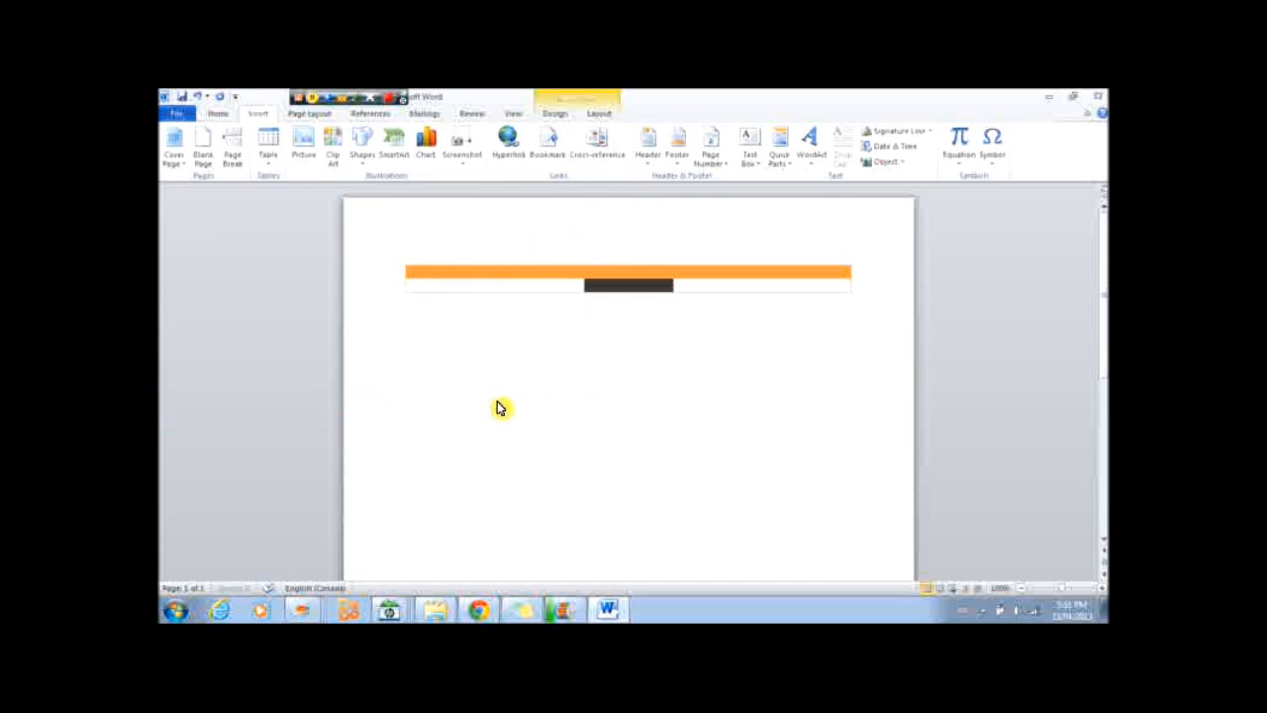
Set the boat picture's text wrapping to Tight and move it to sit directly beneath the table.
scroll(398, 346, down, 4)
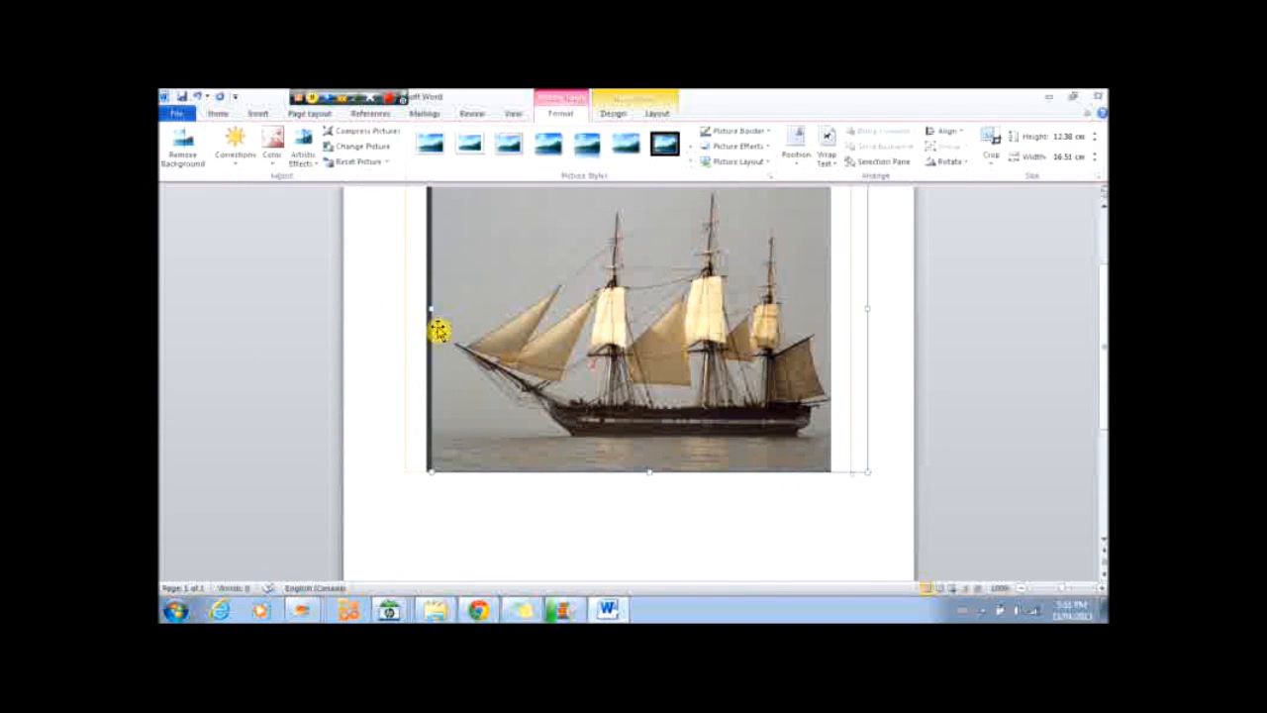
scroll(475, 354, up, 2)
scroll(518, 359, down, 1)
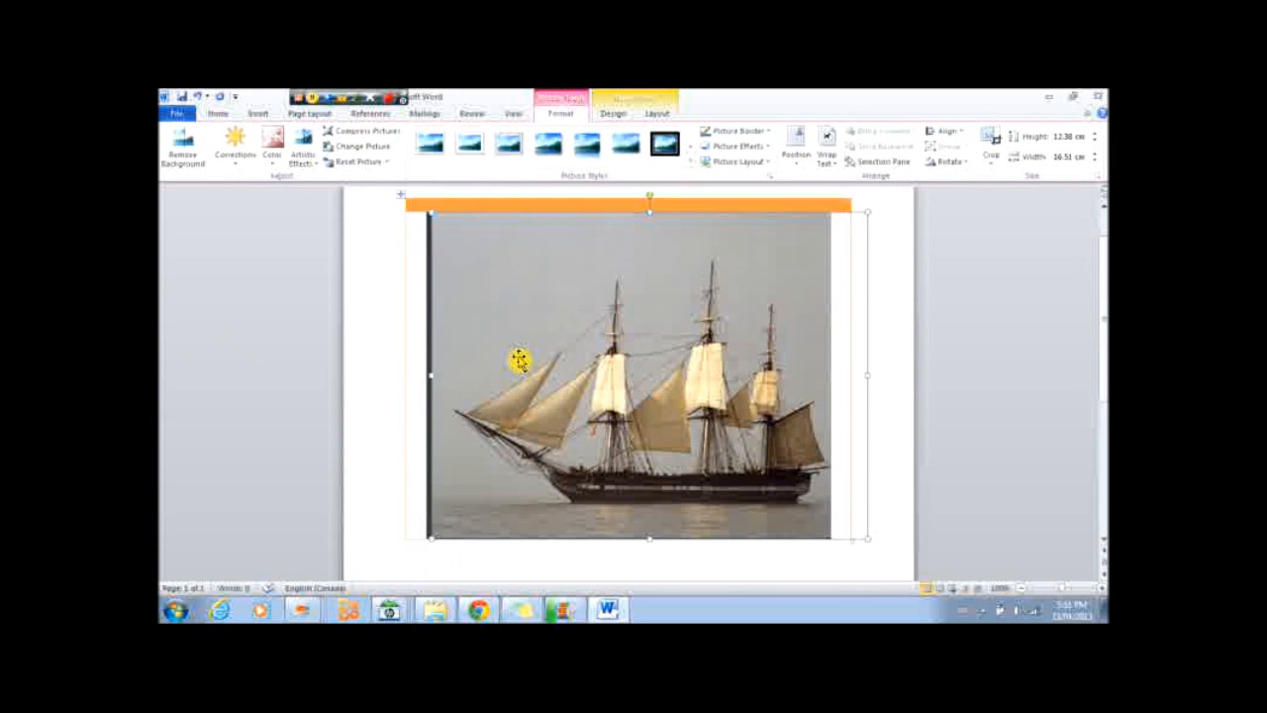
scroll(591, 300, down, 2)
drag(594, 286, 630, 457)
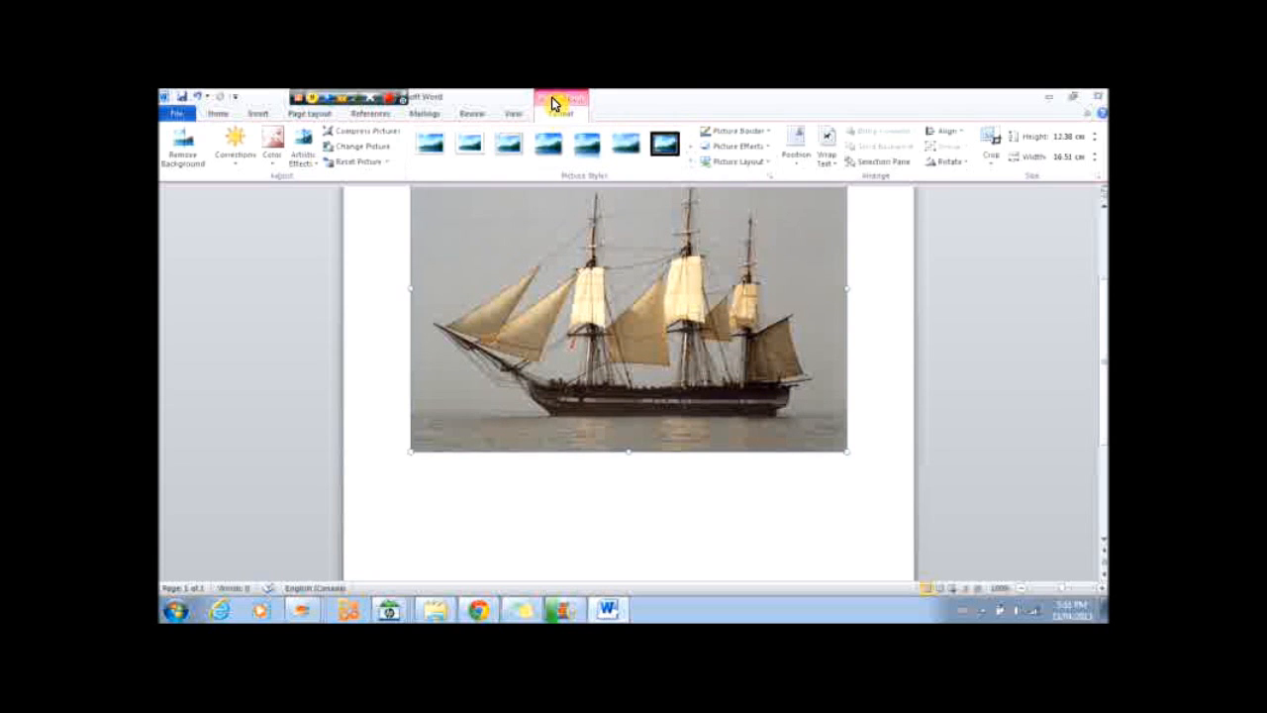
click(826, 150)
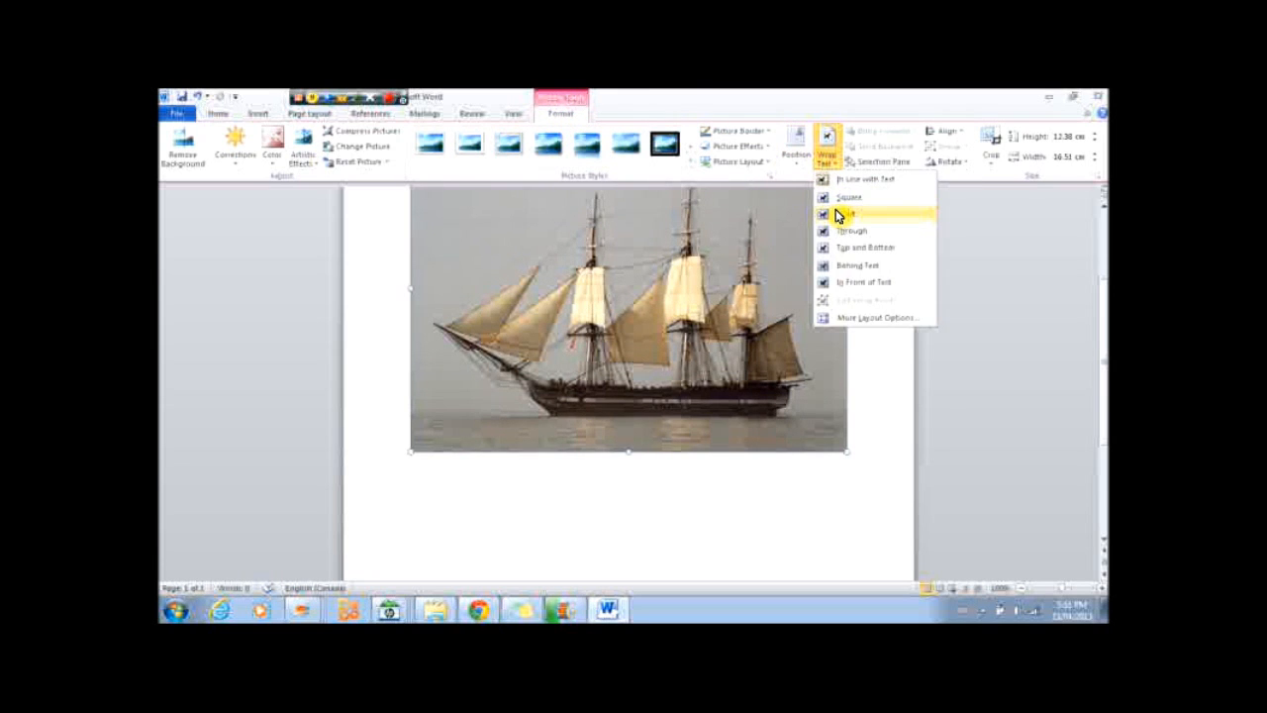
drag(648, 328, 704, 472)
scroll(619, 416, up, 4)
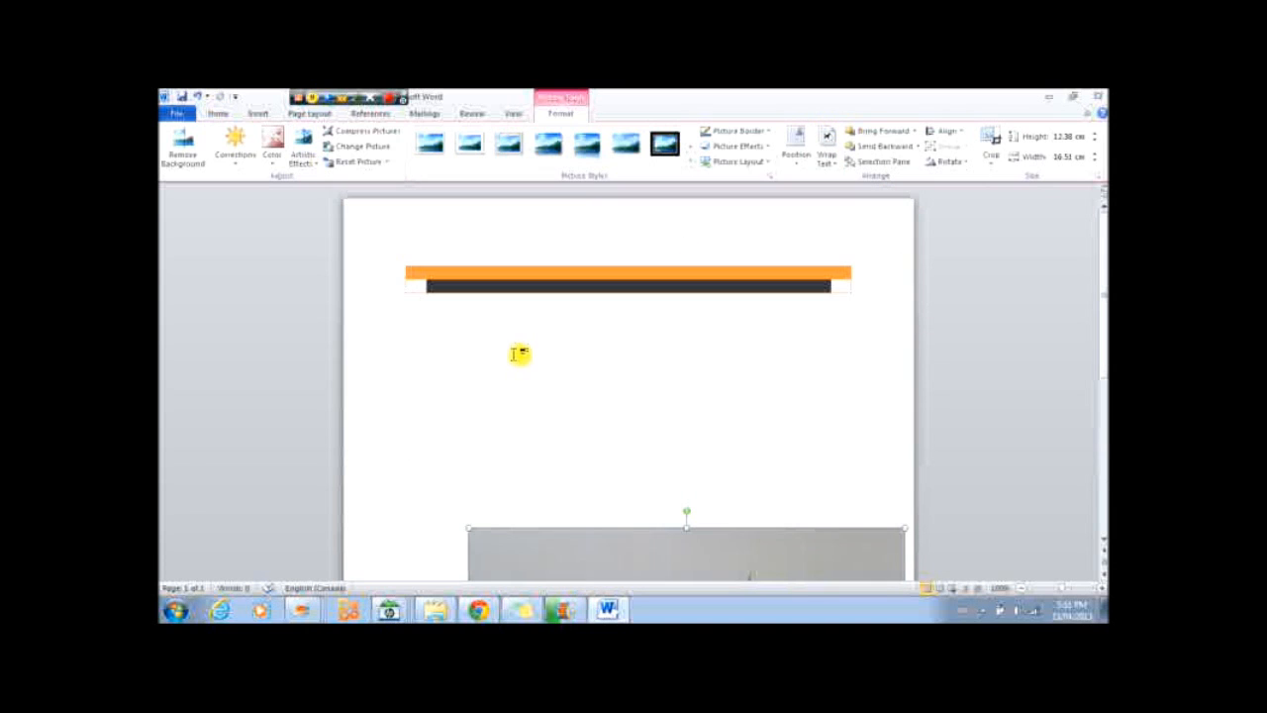
drag(571, 544, 482, 316)
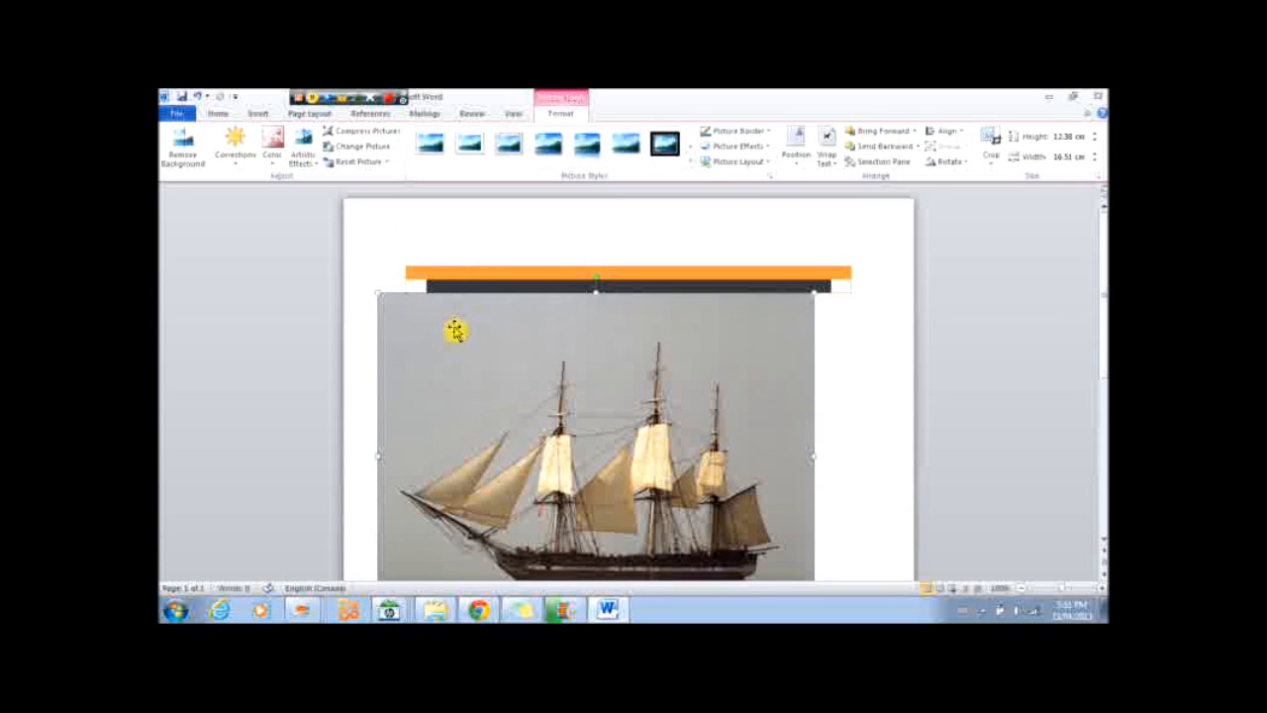
Search Clip Art for cat and insert the cartoon cat clip into the document.
click(261, 117)
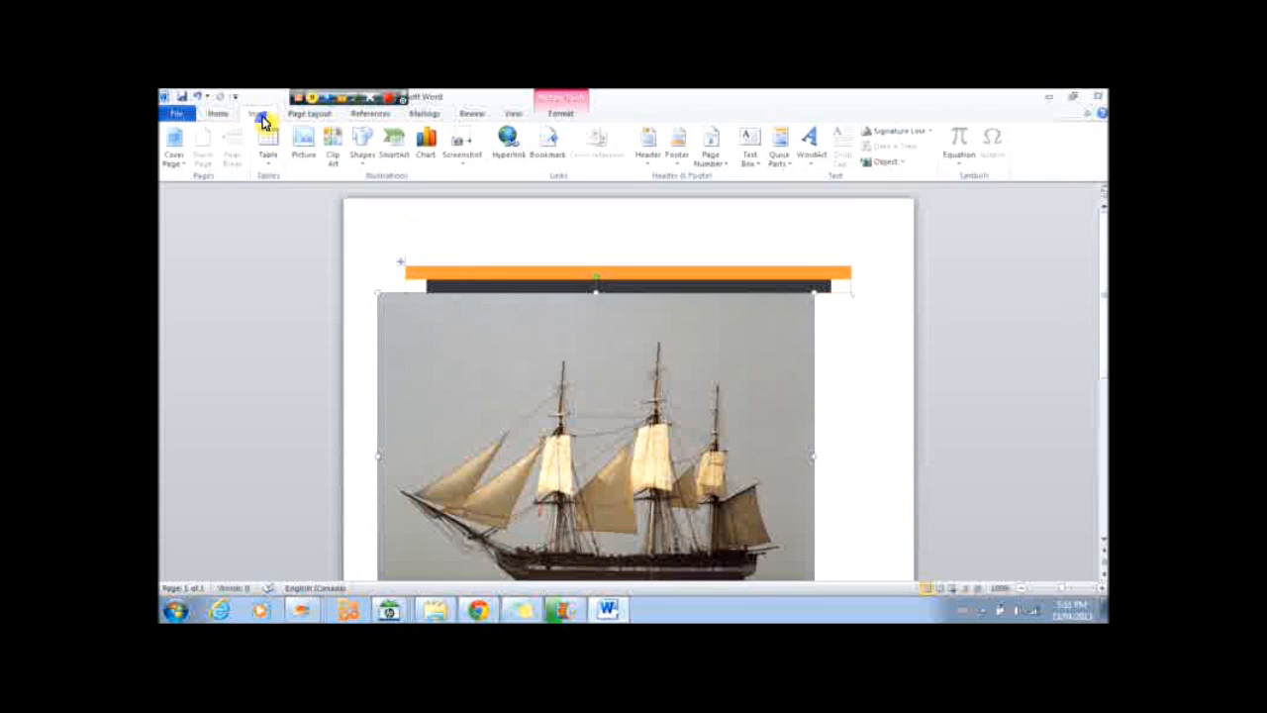
click(333, 159)
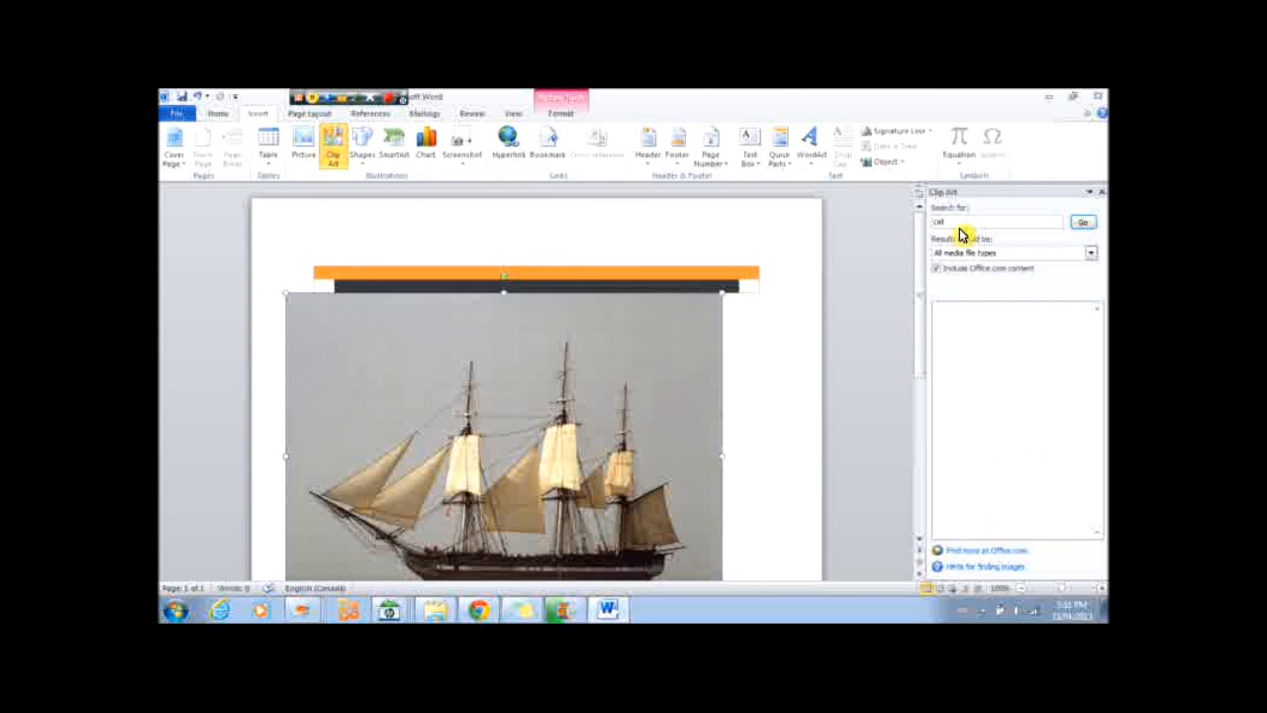
double_click(948, 220)
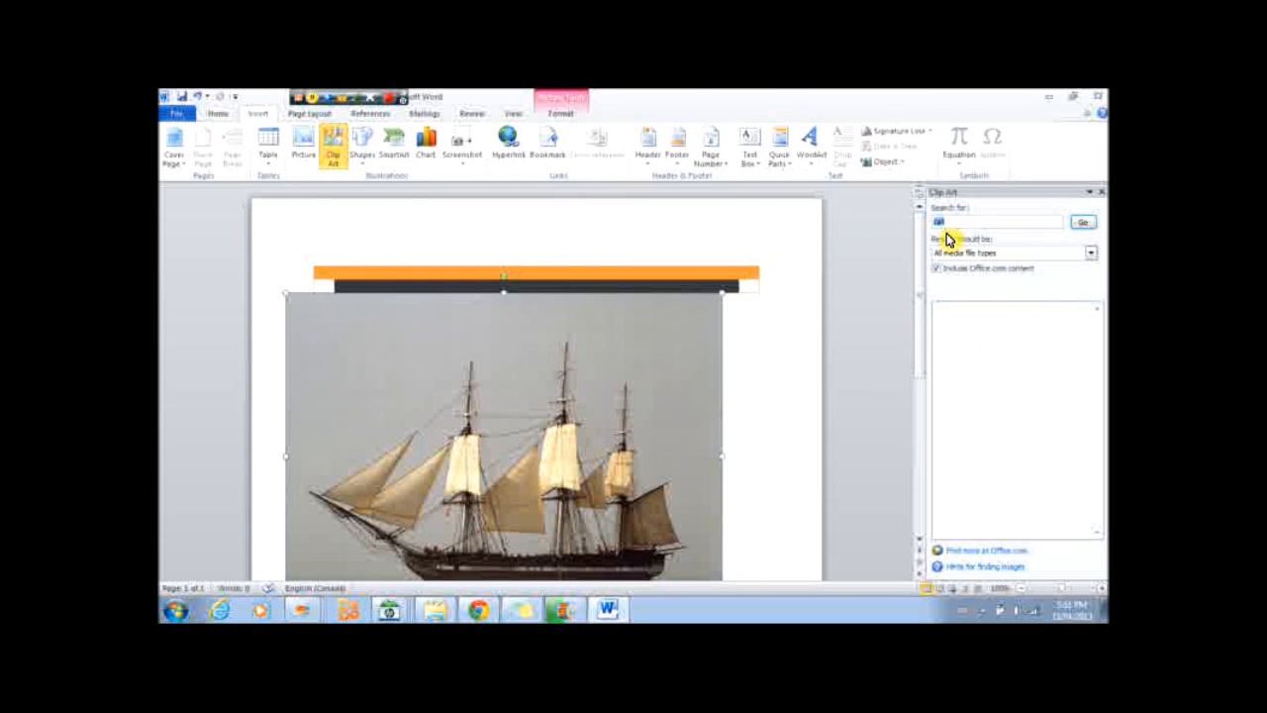
click(1080, 225)
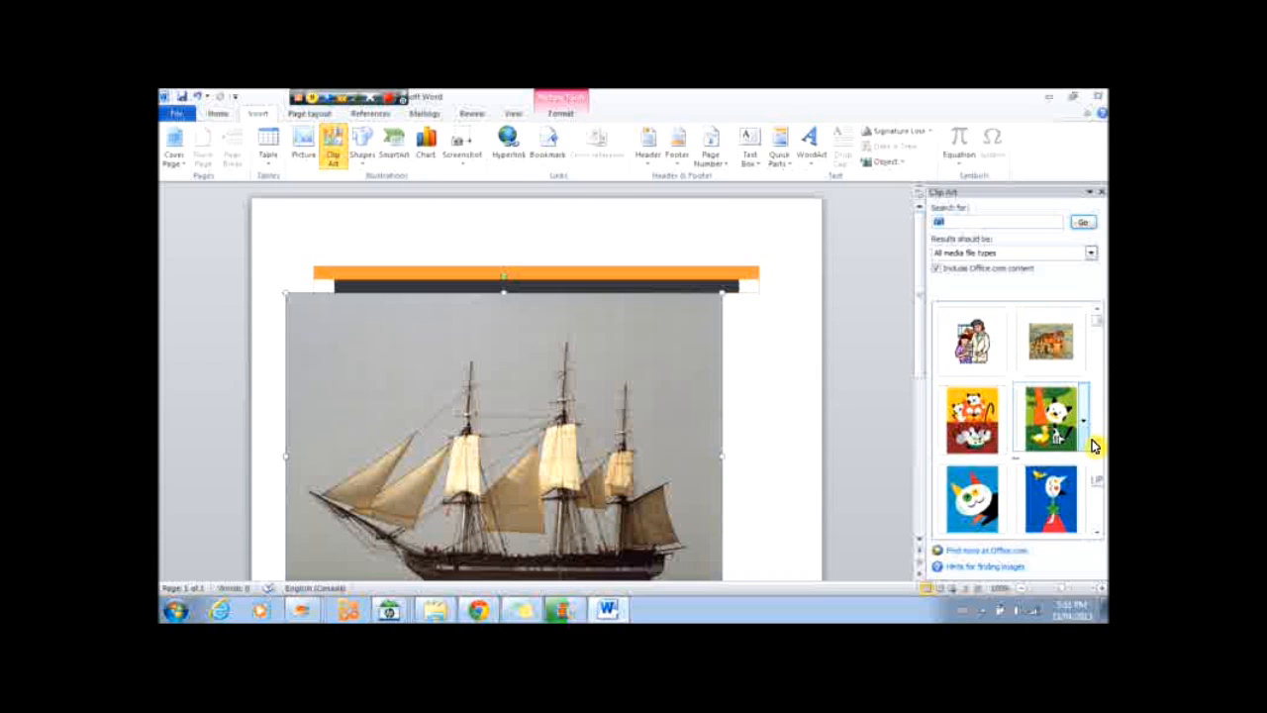
drag(1101, 319, 1095, 331)
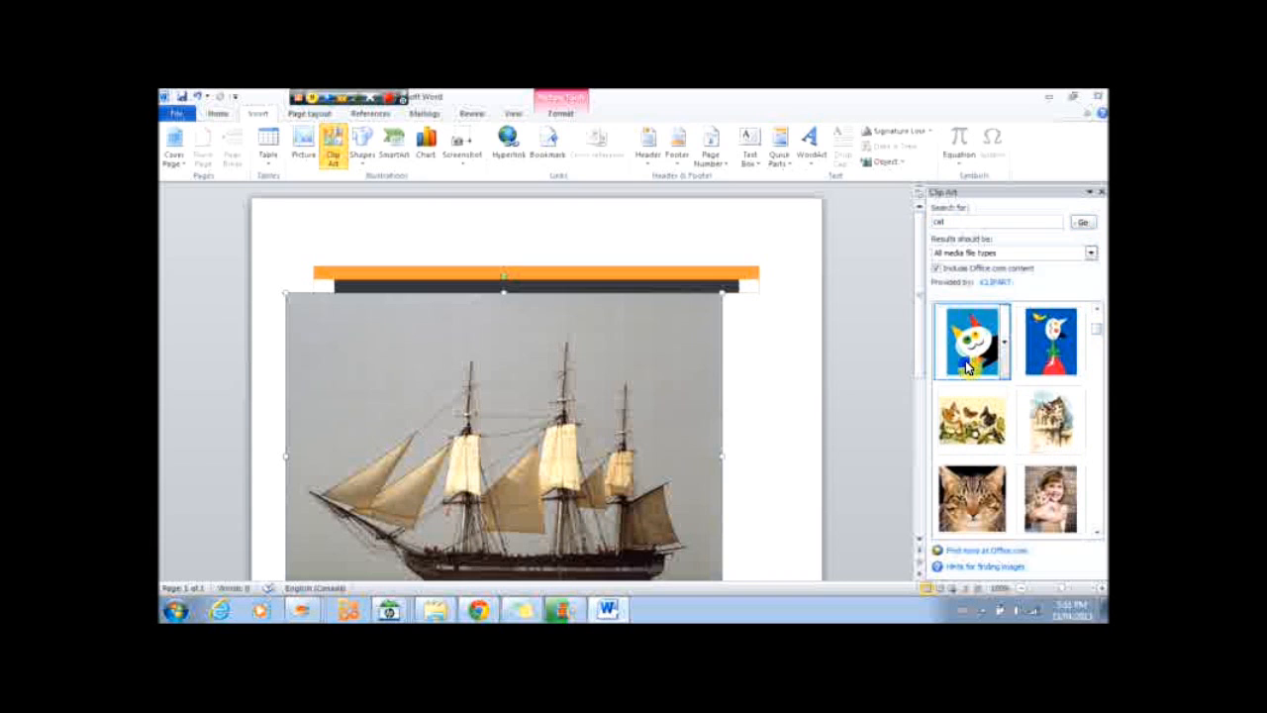
click(969, 358)
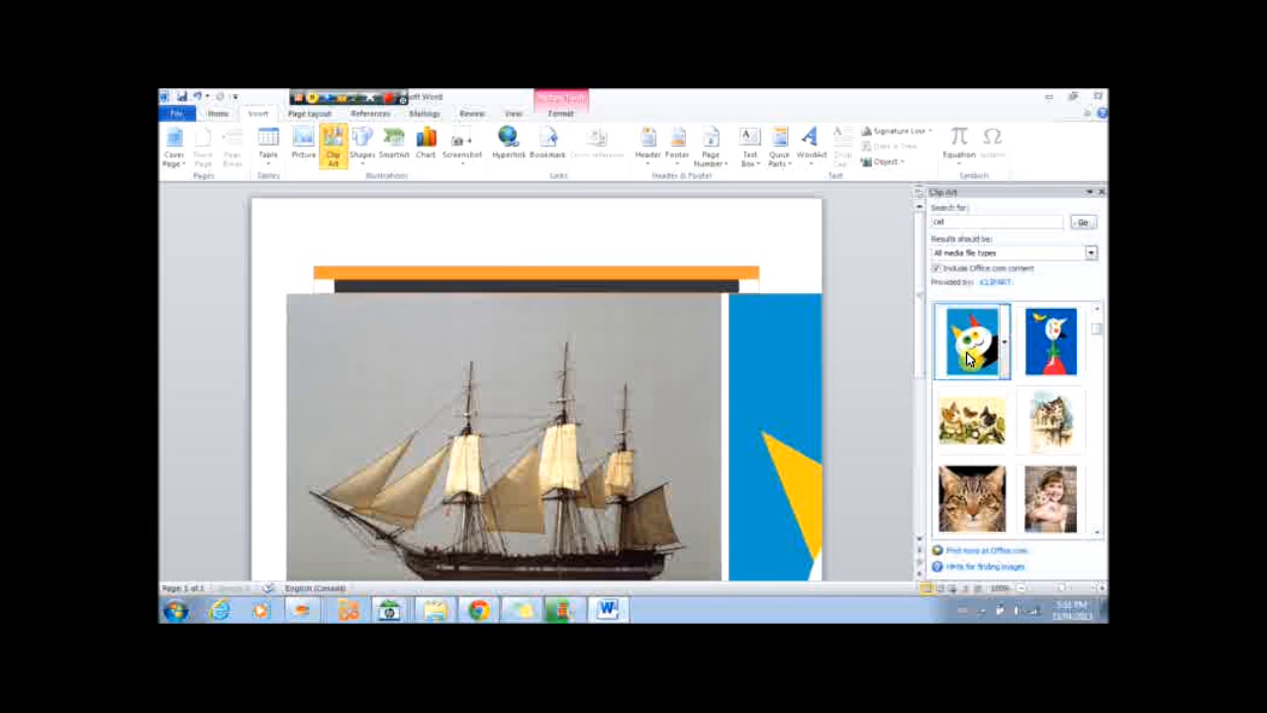
Set the cat clip art's text wrapping to Tight.
drag(745, 379, 777, 390)
click(826, 150)
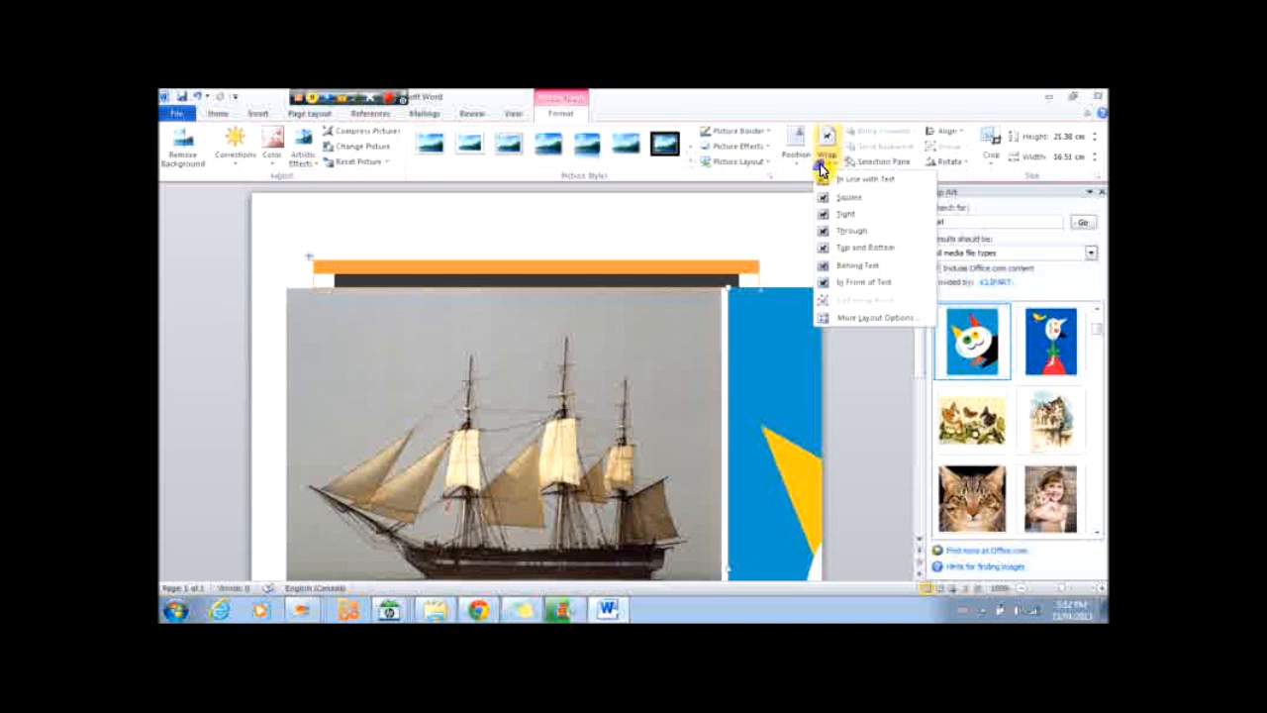
click(843, 216)
Shrink the cat clip from its corner and move it below the boat picture.
scroll(758, 306, down, 2)
drag(614, 363, 525, 440)
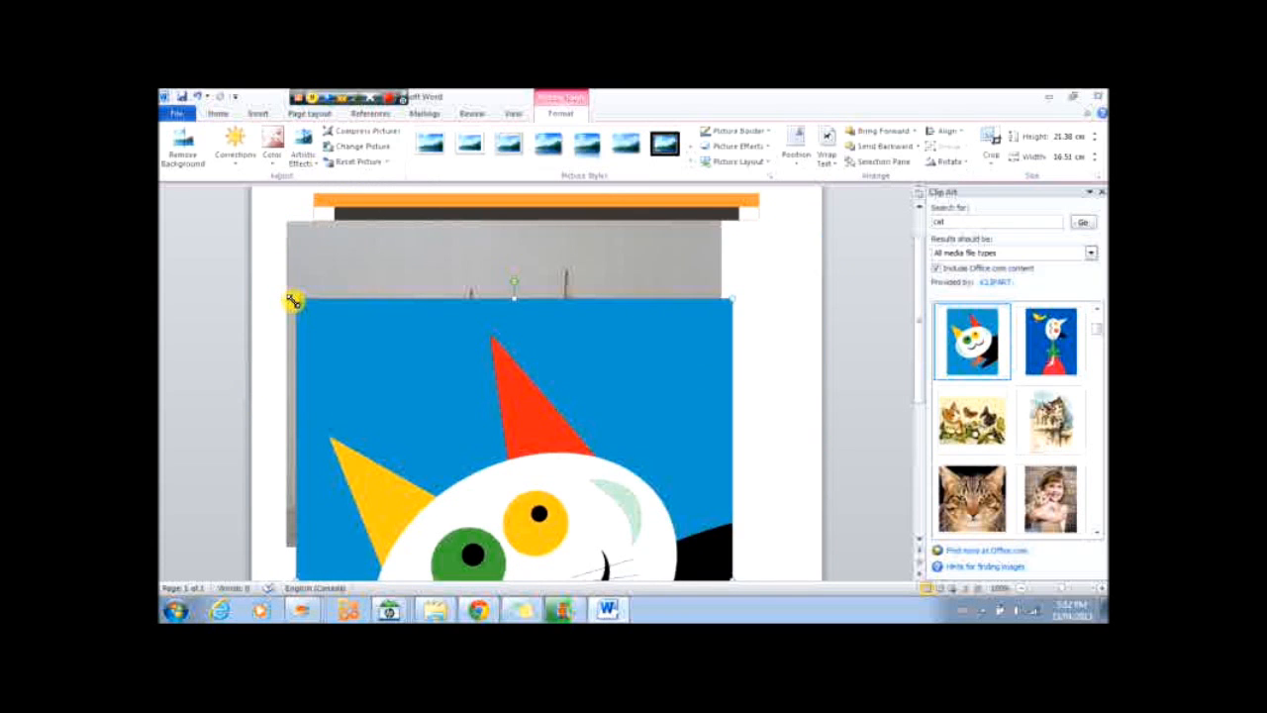
drag(295, 301, 465, 517)
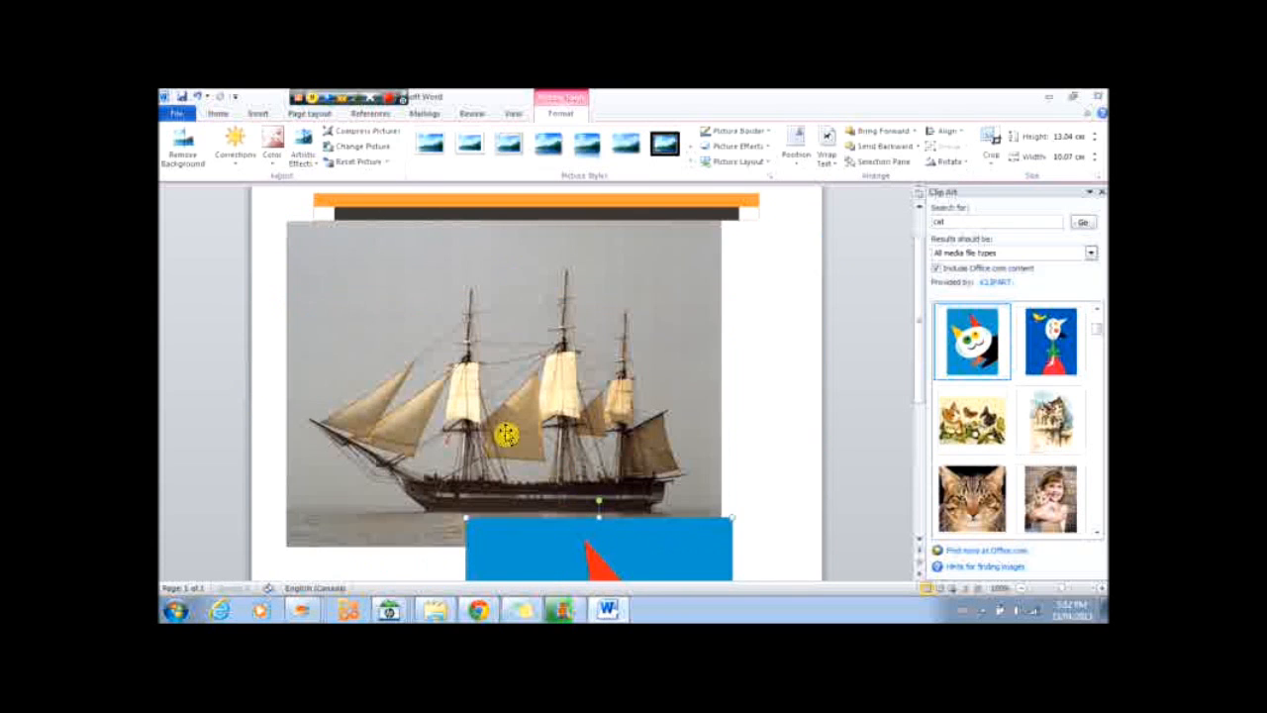
scroll(525, 406, down, 5)
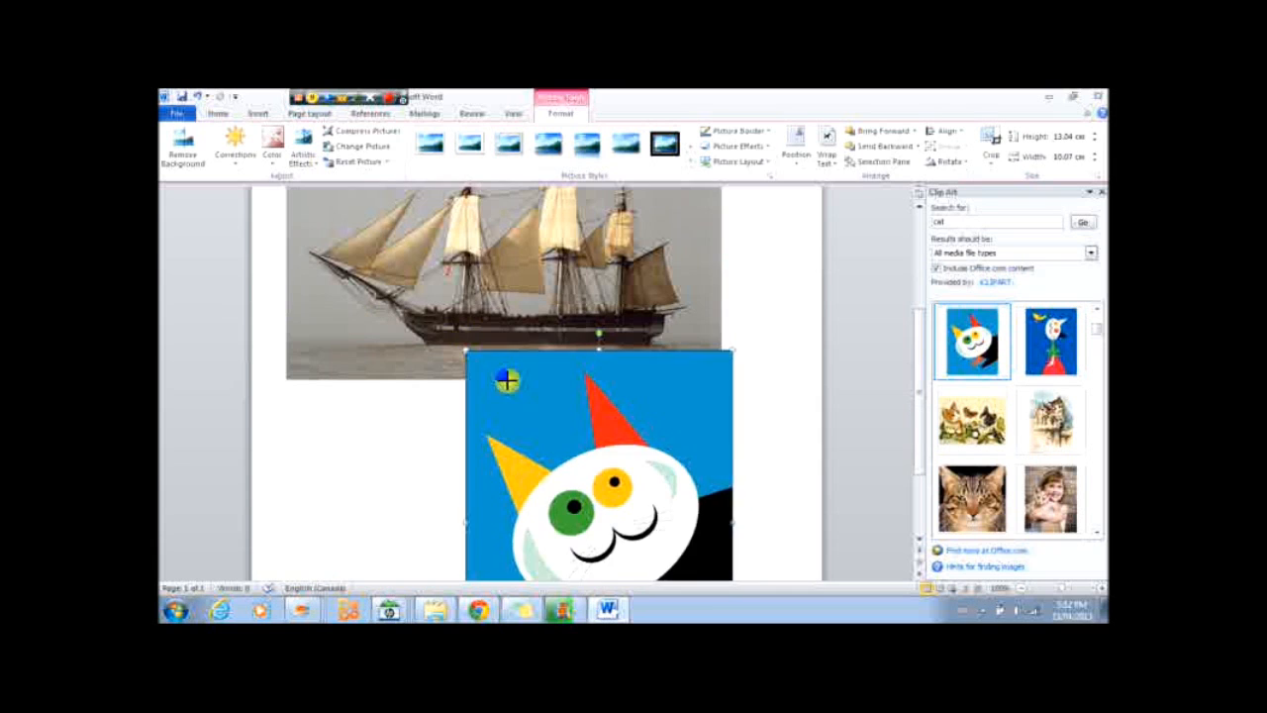
drag(617, 427, 622, 443)
Shrink the boat picture from its corner to about 3.65 by 4.87 cm.
scroll(644, 297, up, 5)
click(688, 271)
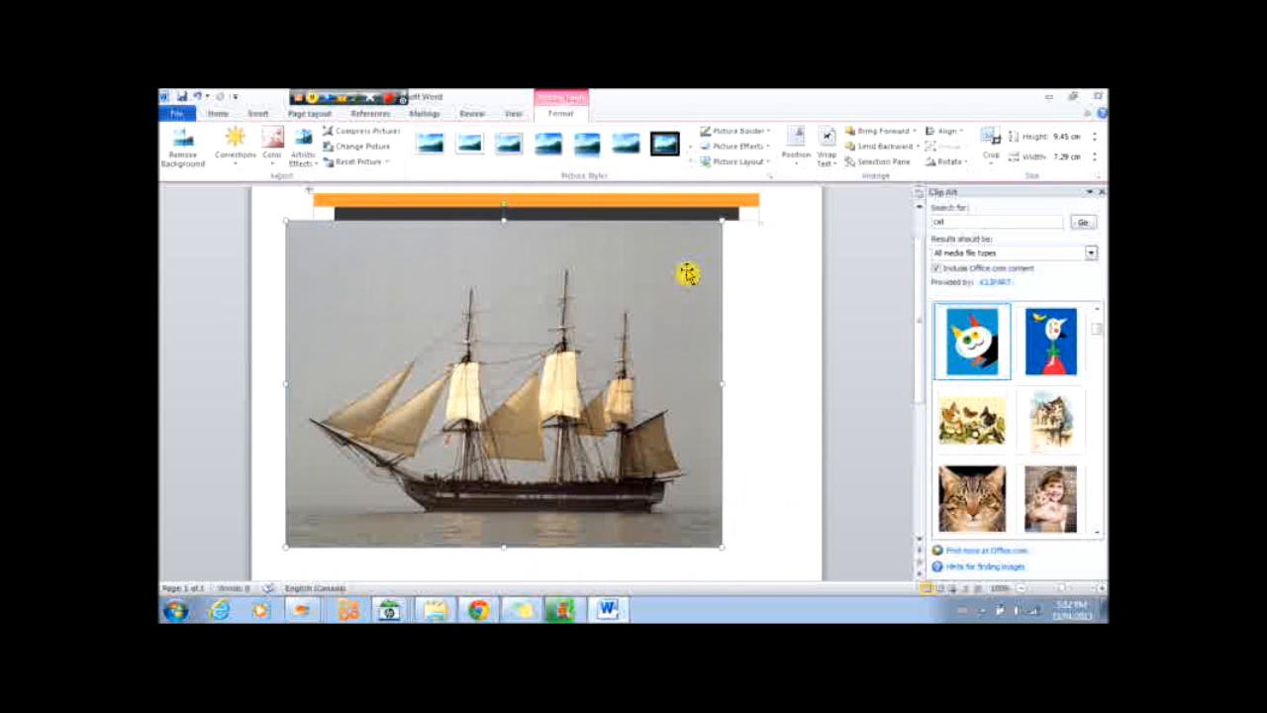
drag(718, 223, 326, 306)
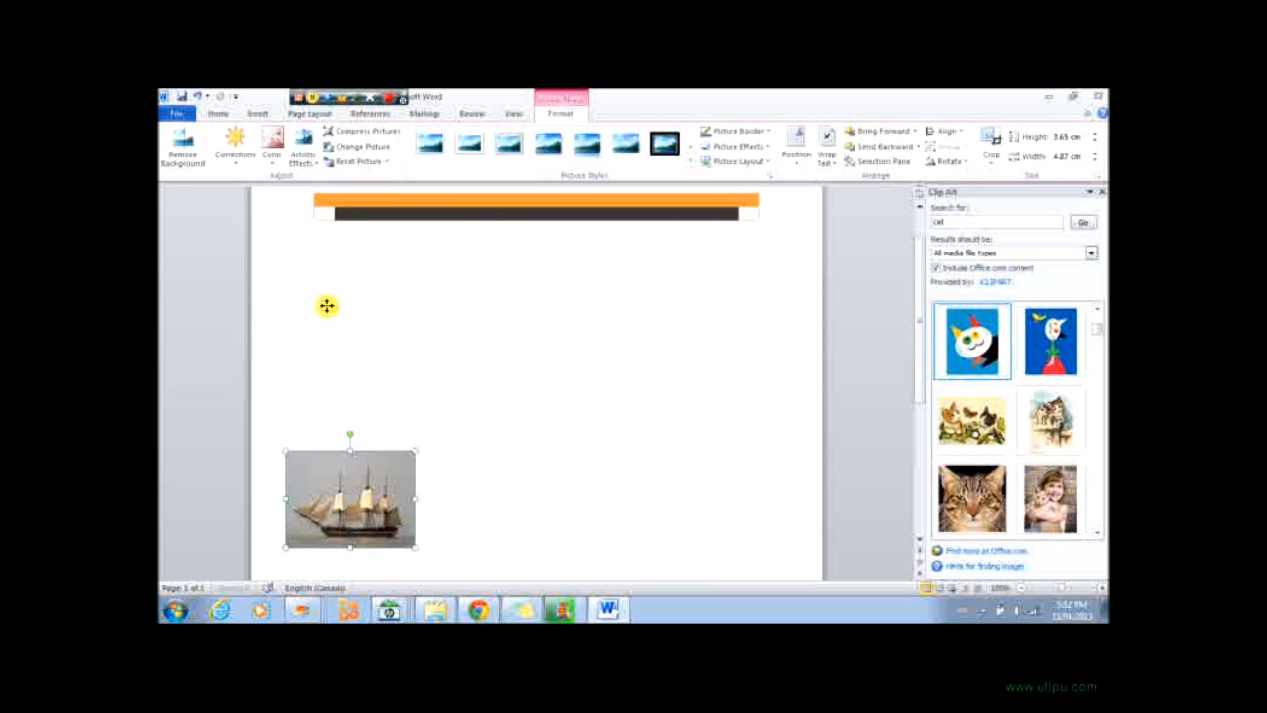
Move the cat clip up beside the small boat picture just beneath the table.
scroll(446, 337, down, 5)
drag(600, 495, 526, 259)
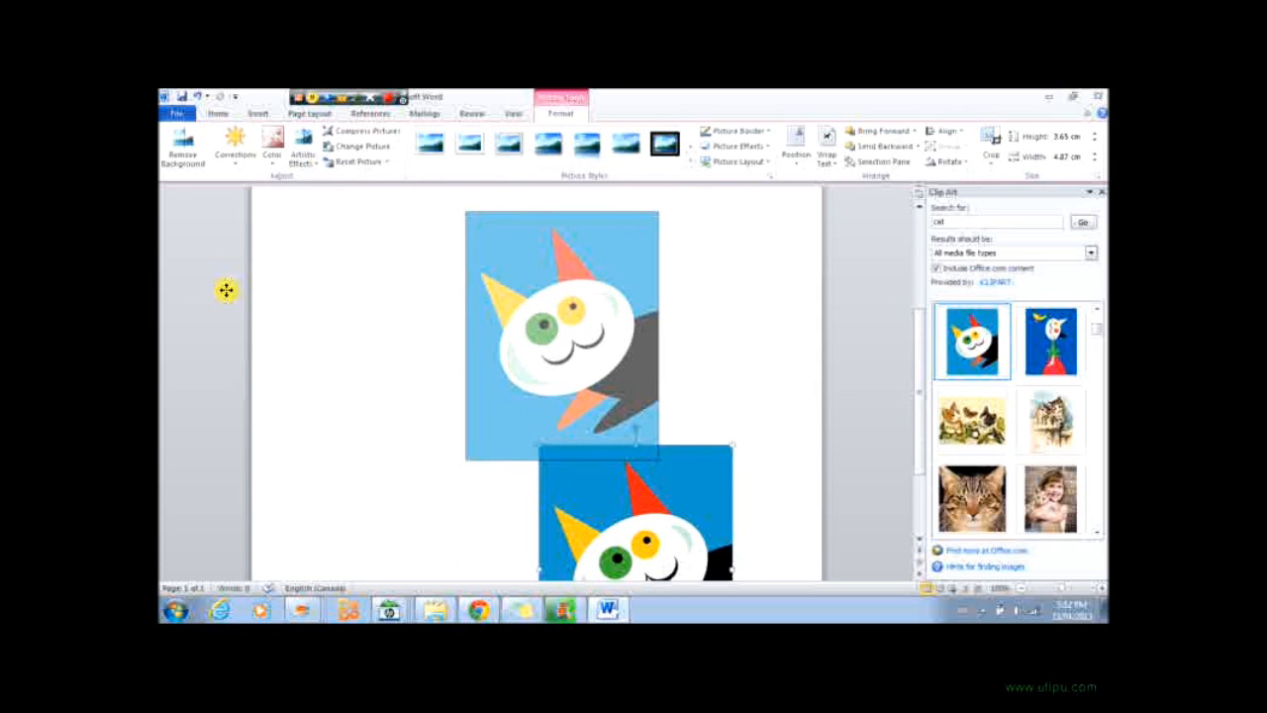
scroll(654, 449, up, 4)
drag(590, 456, 539, 307)
Draw a heart shape to the right of the cat clip.
click(259, 114)
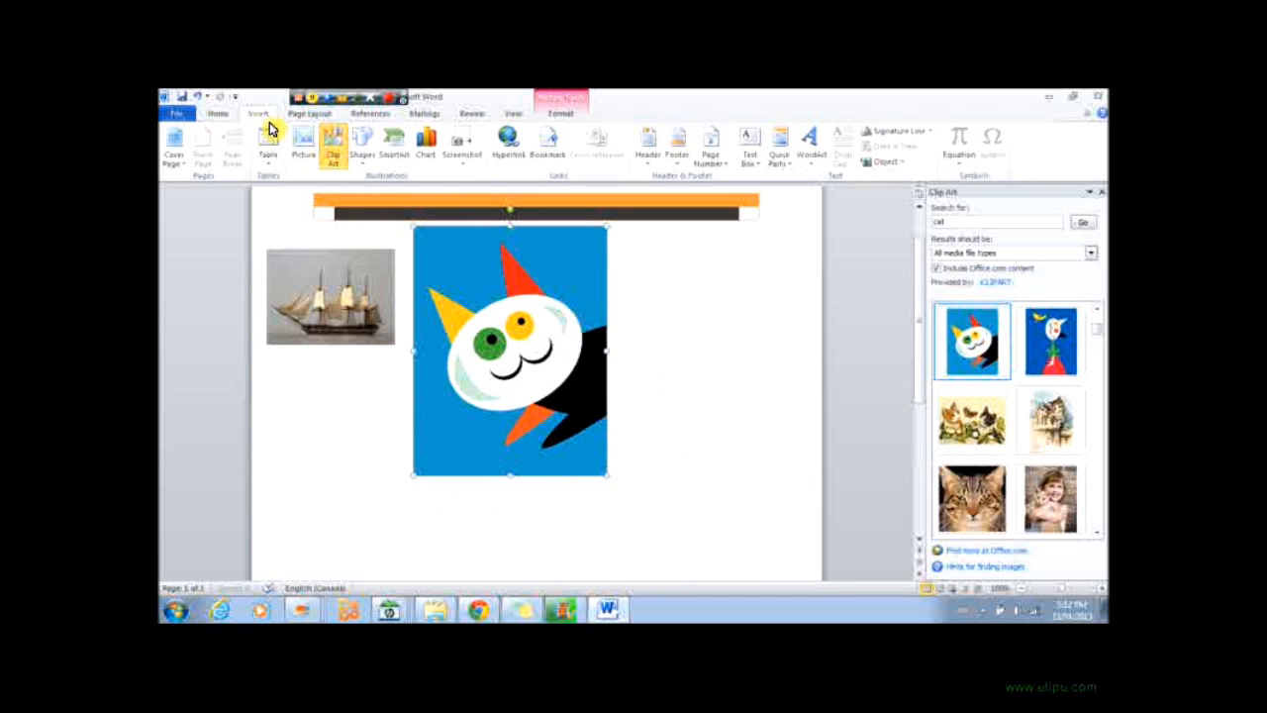
click(370, 167)
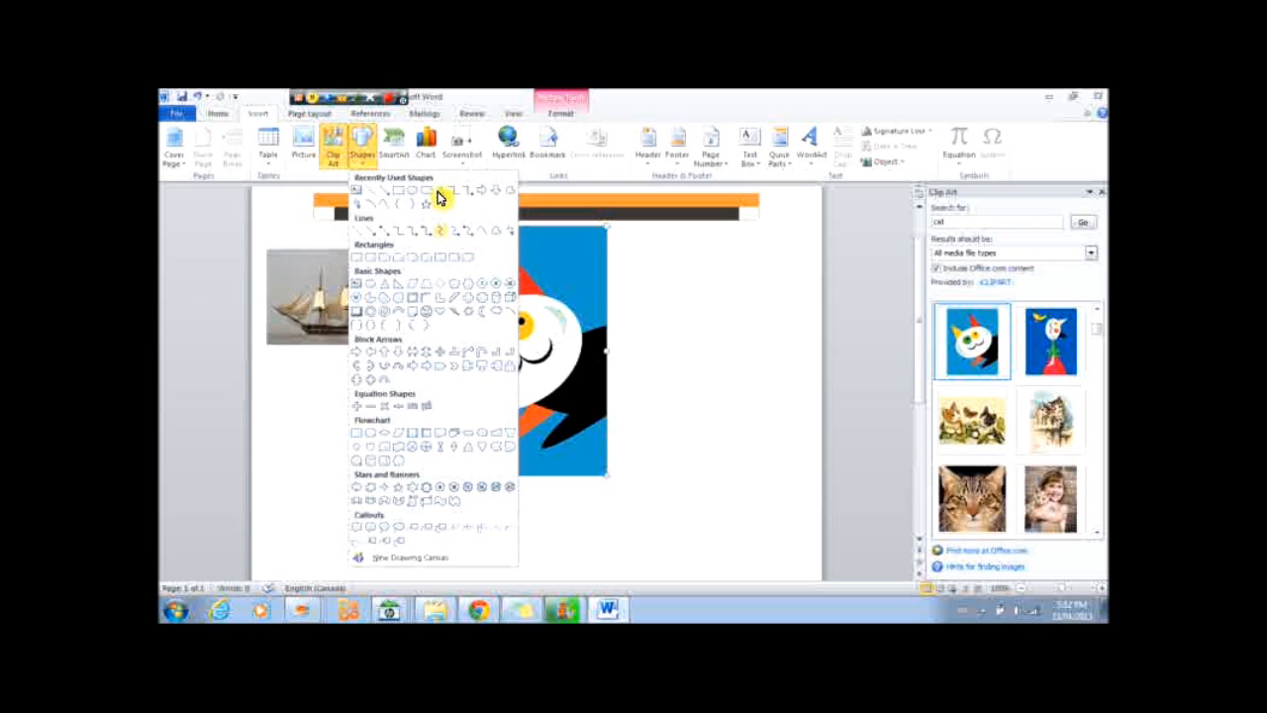
click(443, 315)
drag(633, 267, 784, 409)
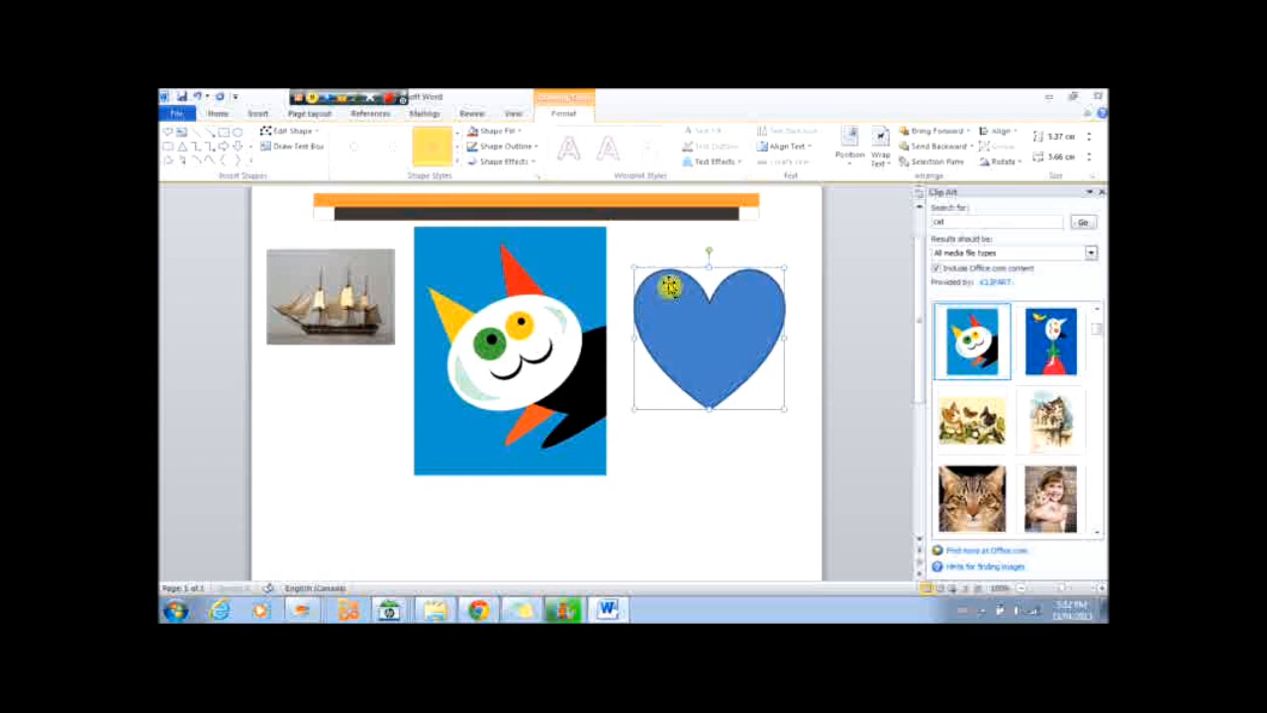
Fill the heart with a light red theme color and give it a dark red outline.
click(498, 130)
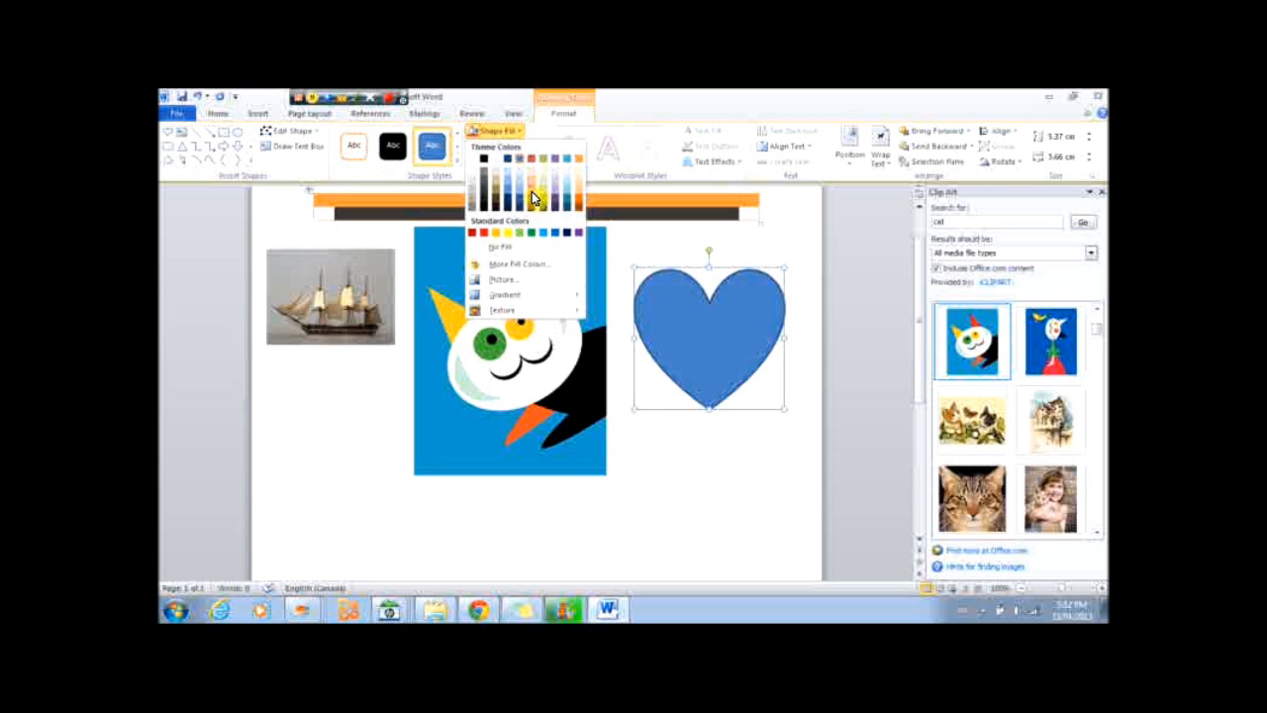
click(530, 191)
click(525, 149)
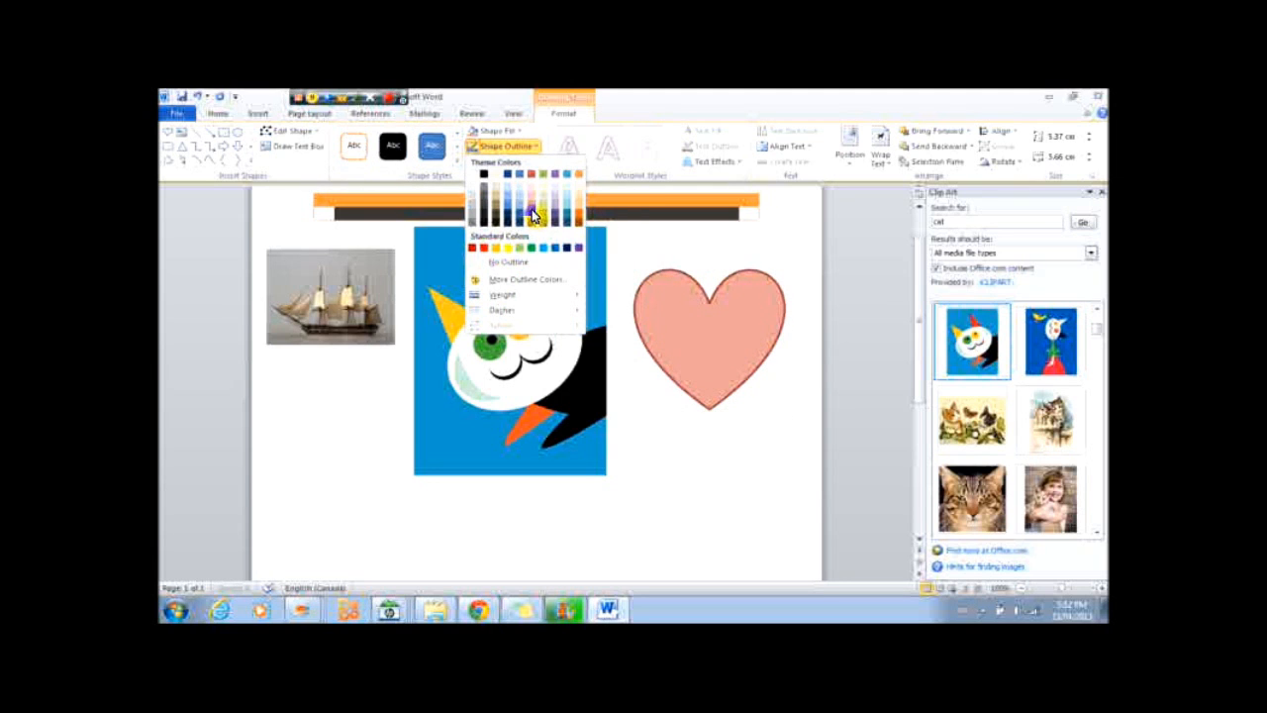
click(531, 214)
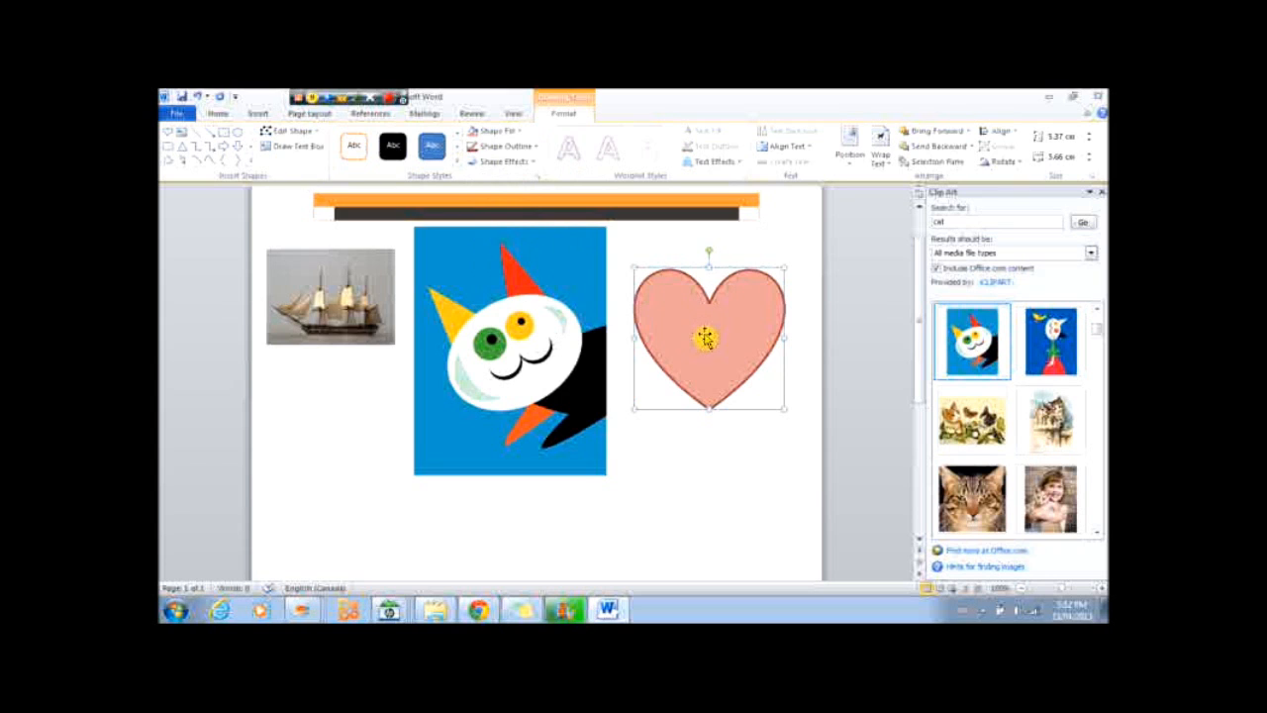
Apply a red glow variation shape effect to the heart.
click(501, 162)
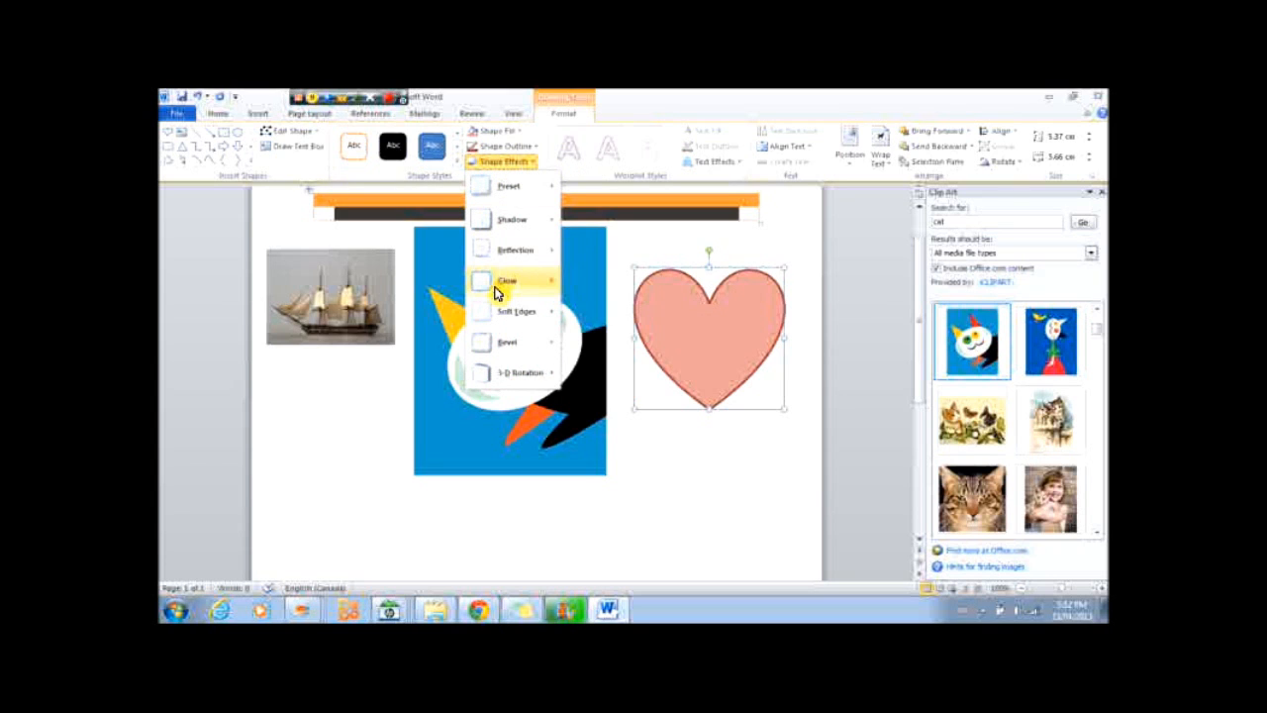
mouse_move(501, 285)
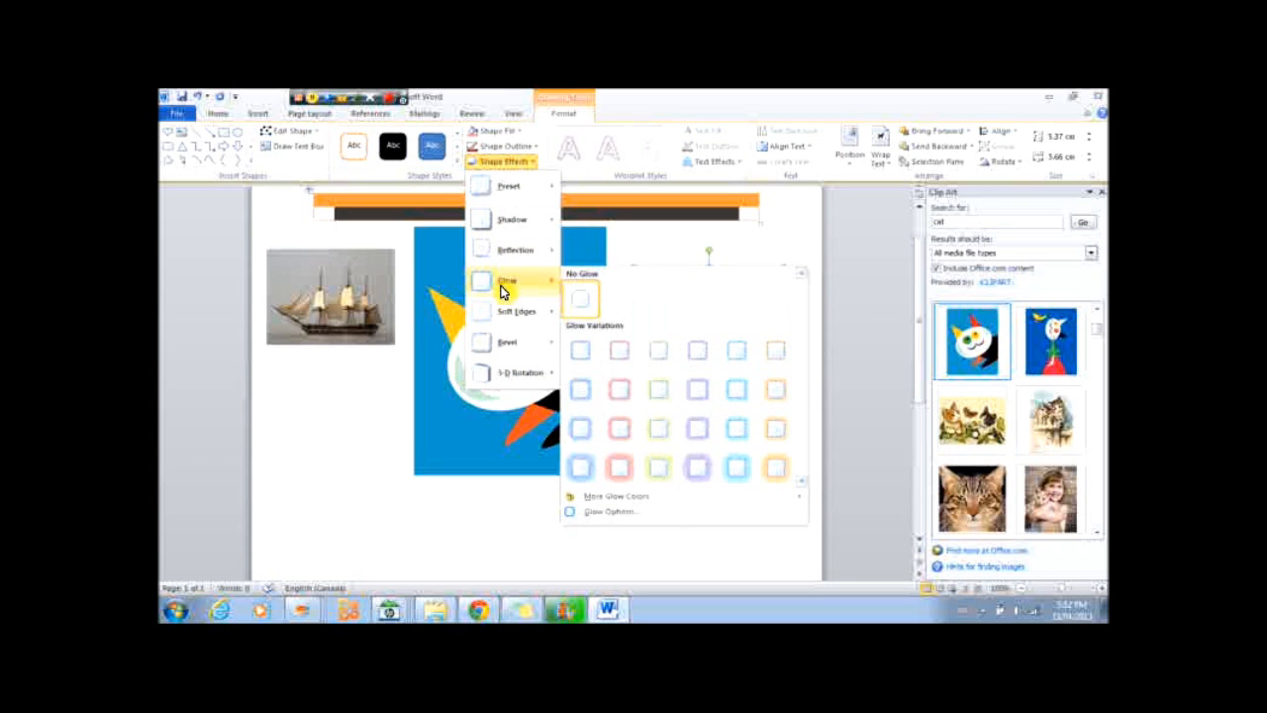
click(624, 472)
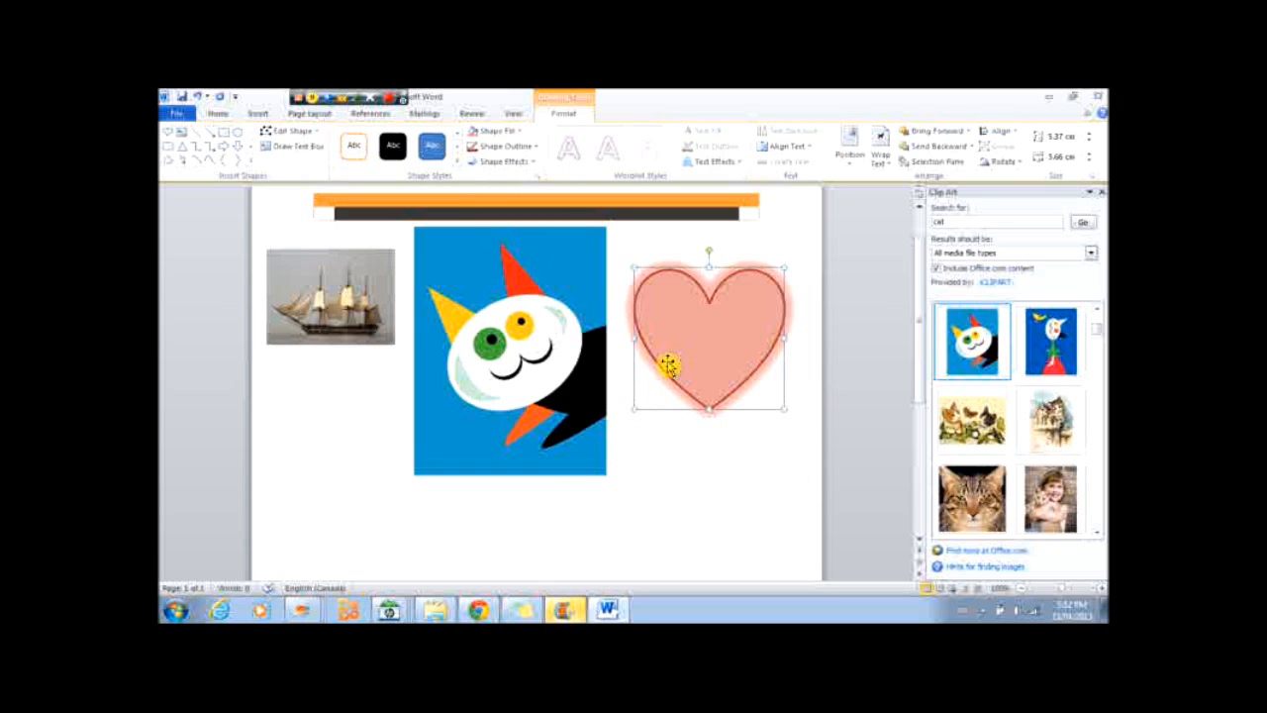
Type the text "Then start to type!" inside the heart shape.
click(690, 331)
text(Then start to type!)
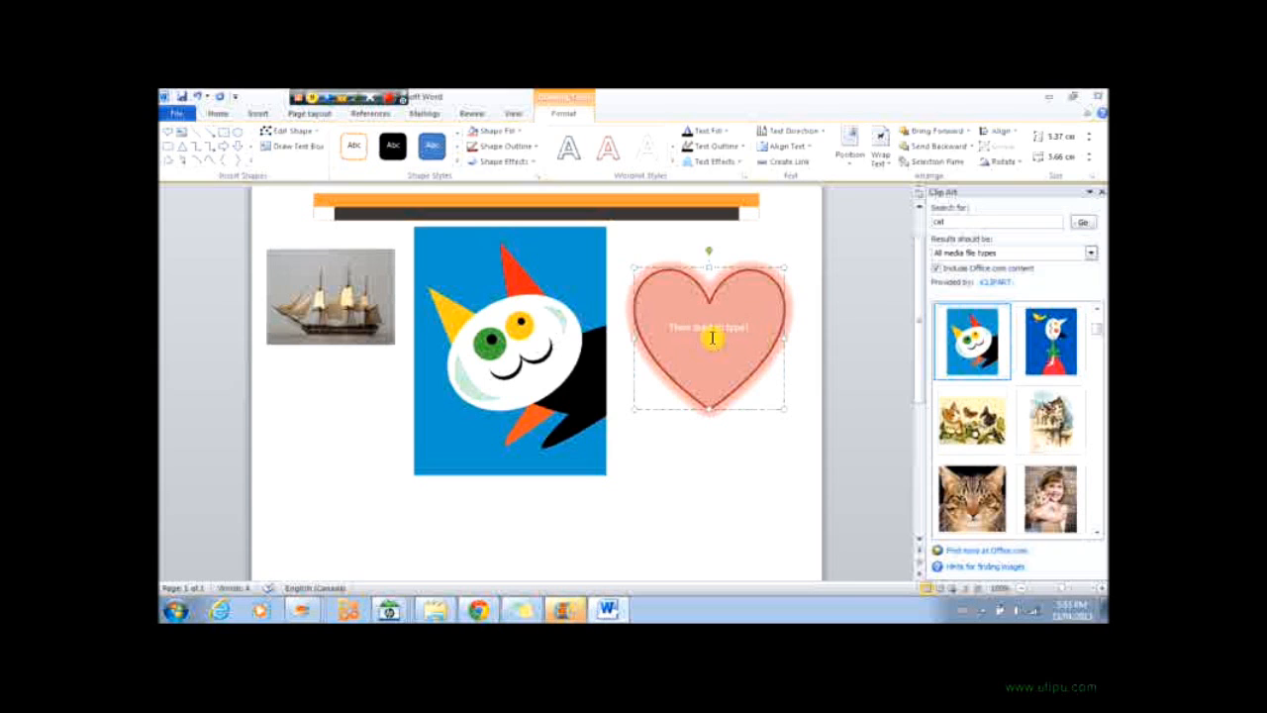
click(496, 339)
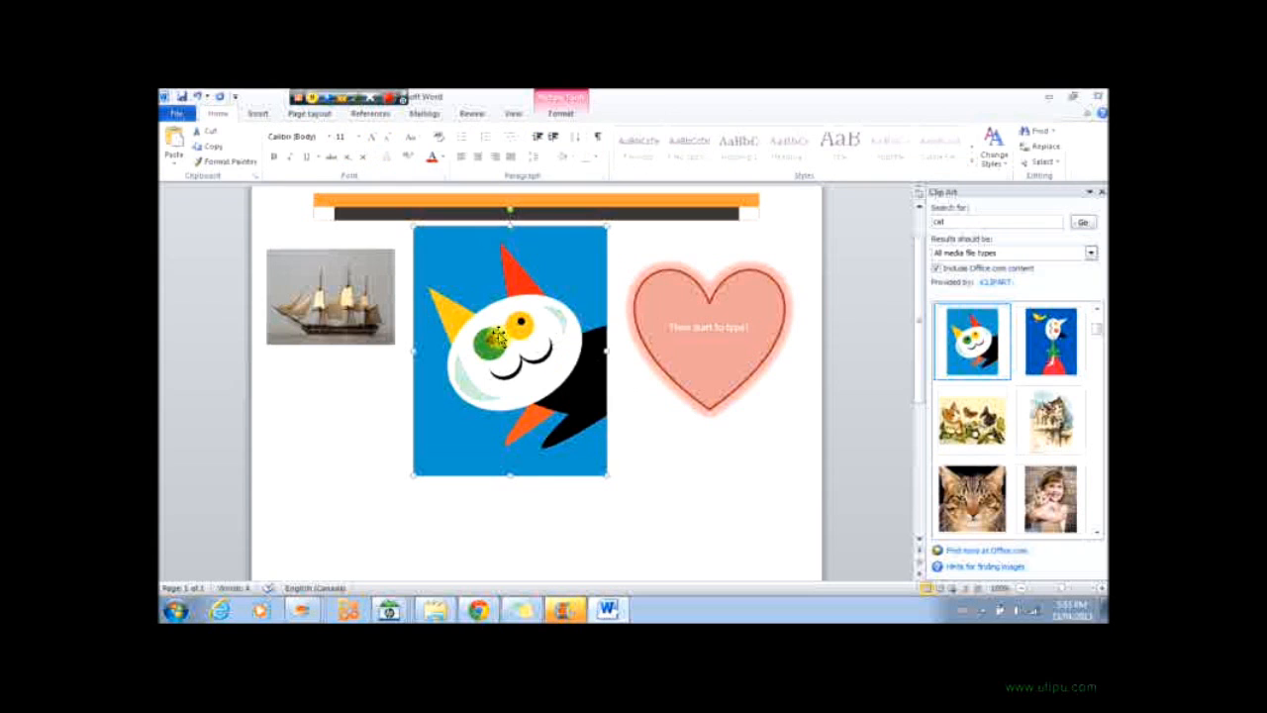
key(Escape)
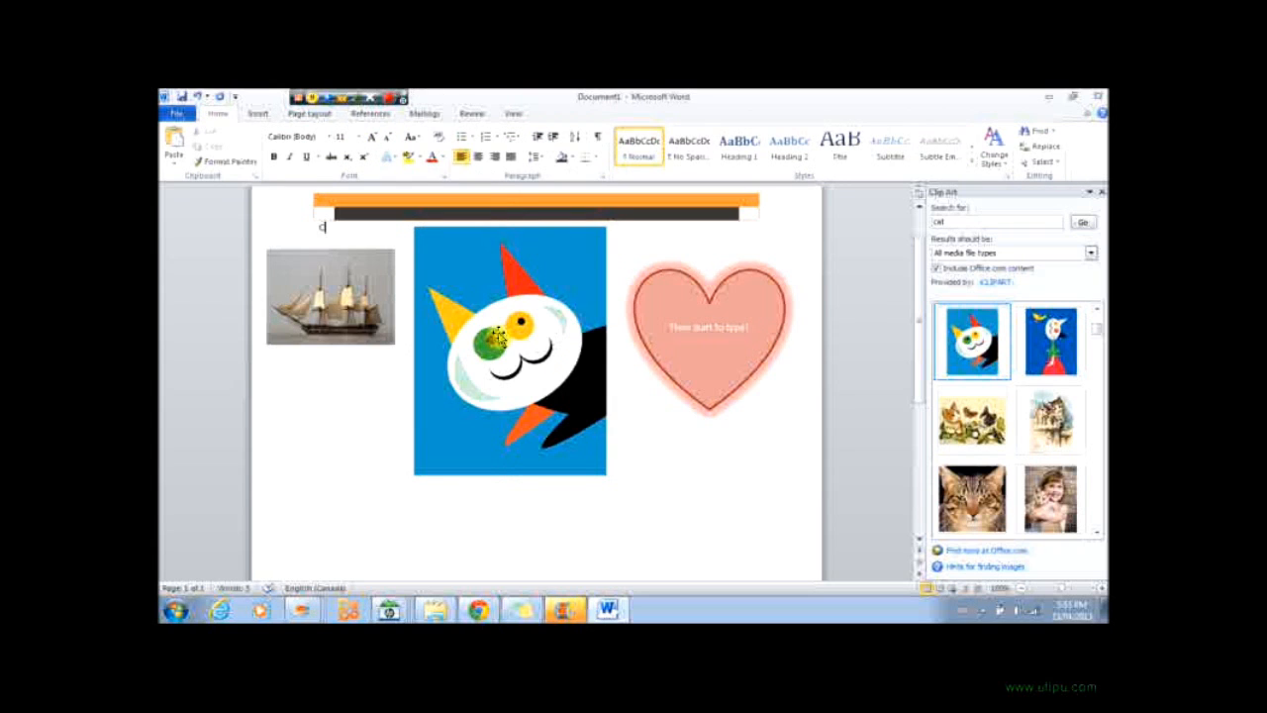
Insert a Circle Picture Hierarchy SmartArt graphic from the Hierarchy category.
click(258, 113)
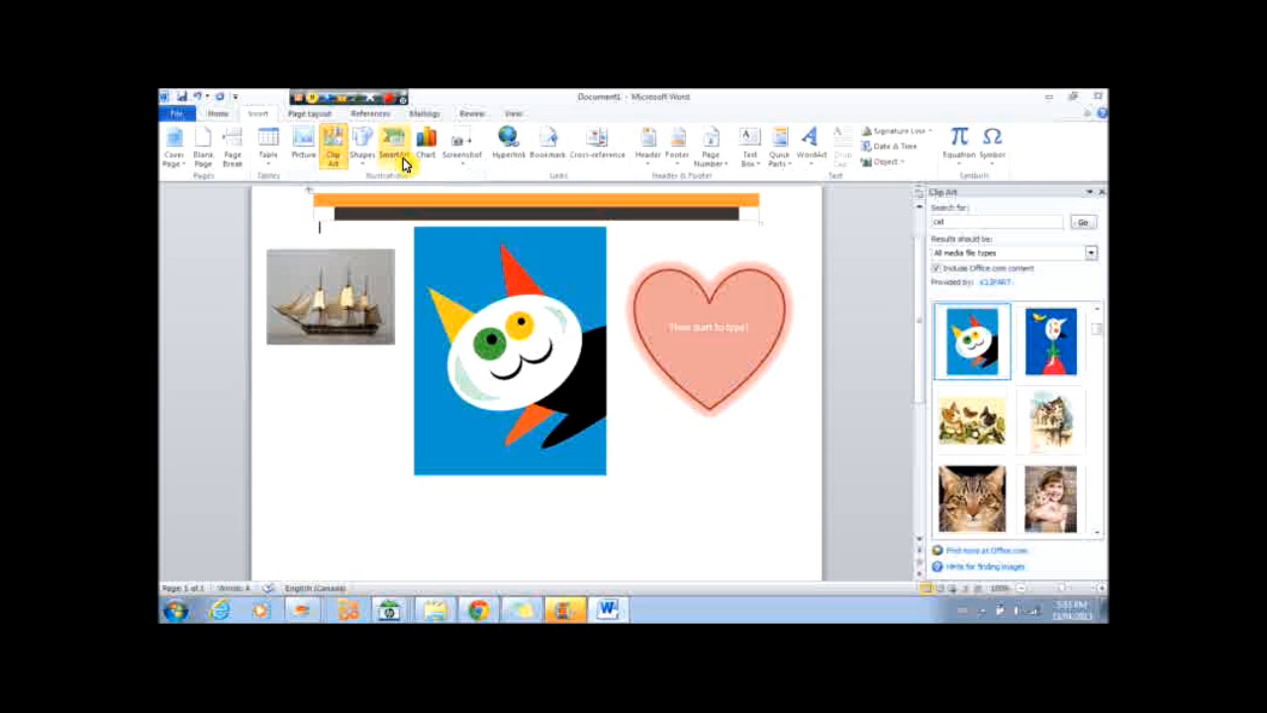
click(394, 157)
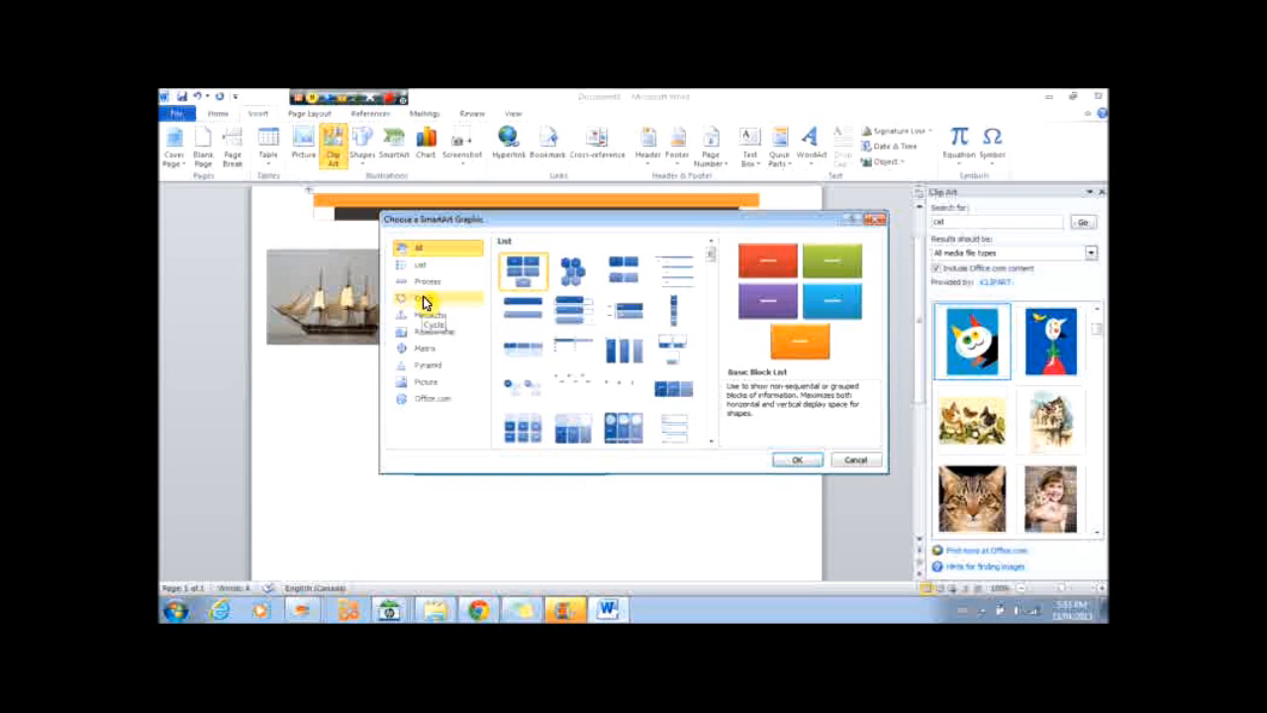
click(428, 265)
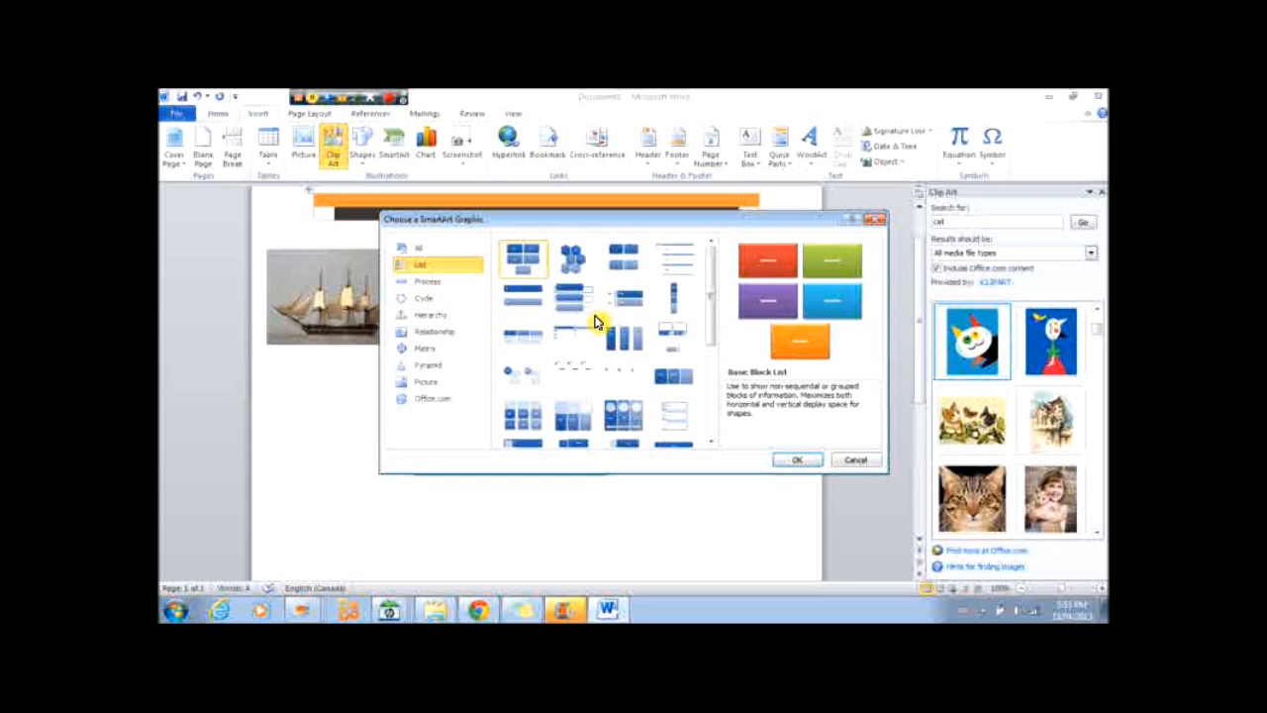
click(435, 283)
click(432, 297)
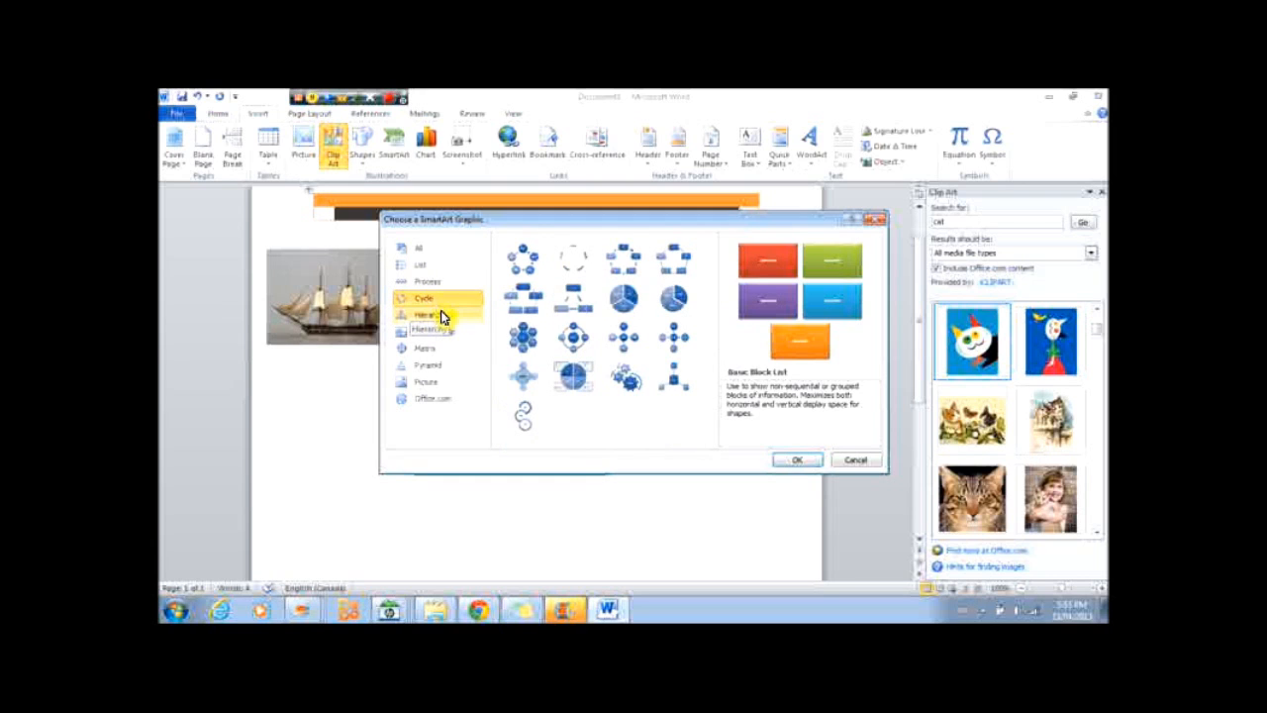
click(445, 315)
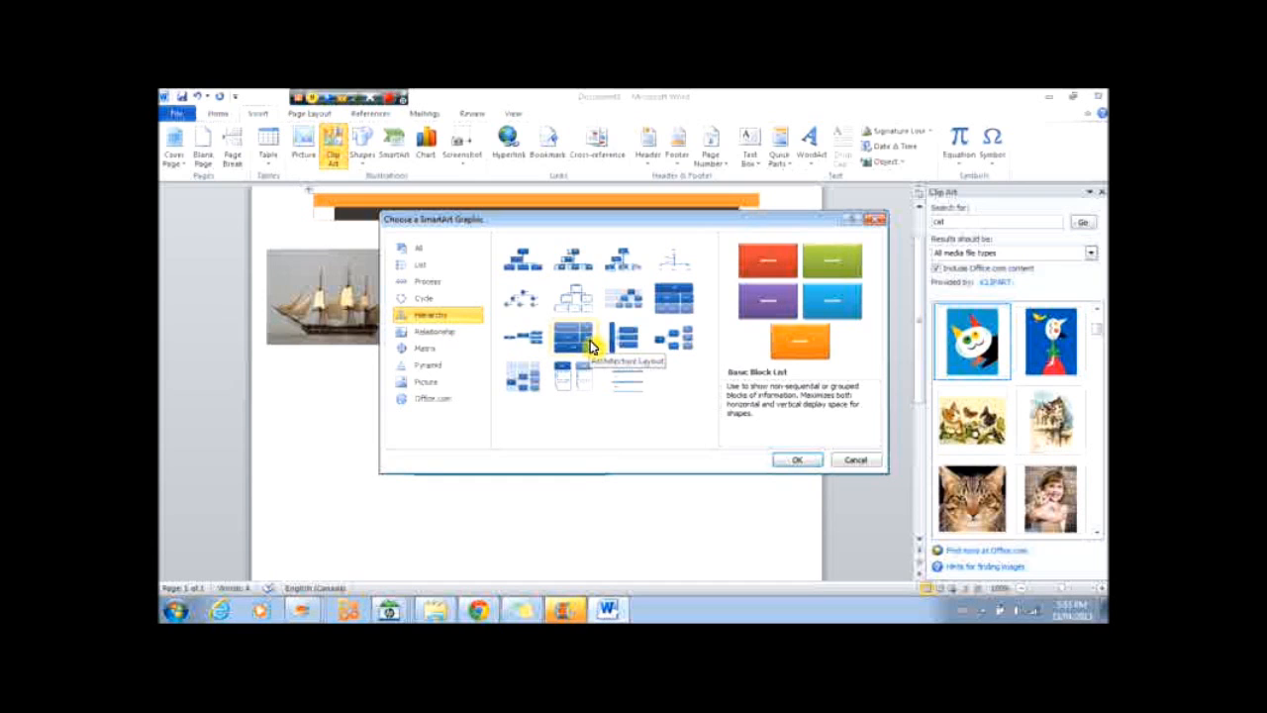
click(514, 310)
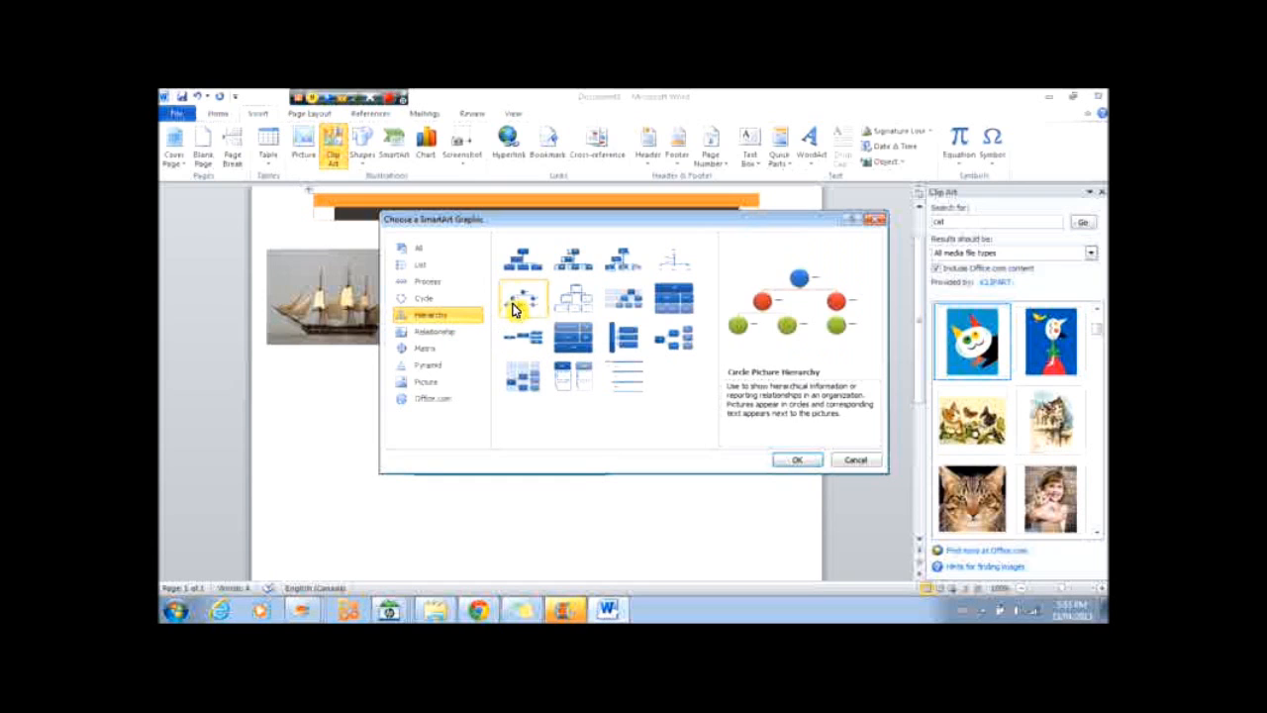
click(810, 460)
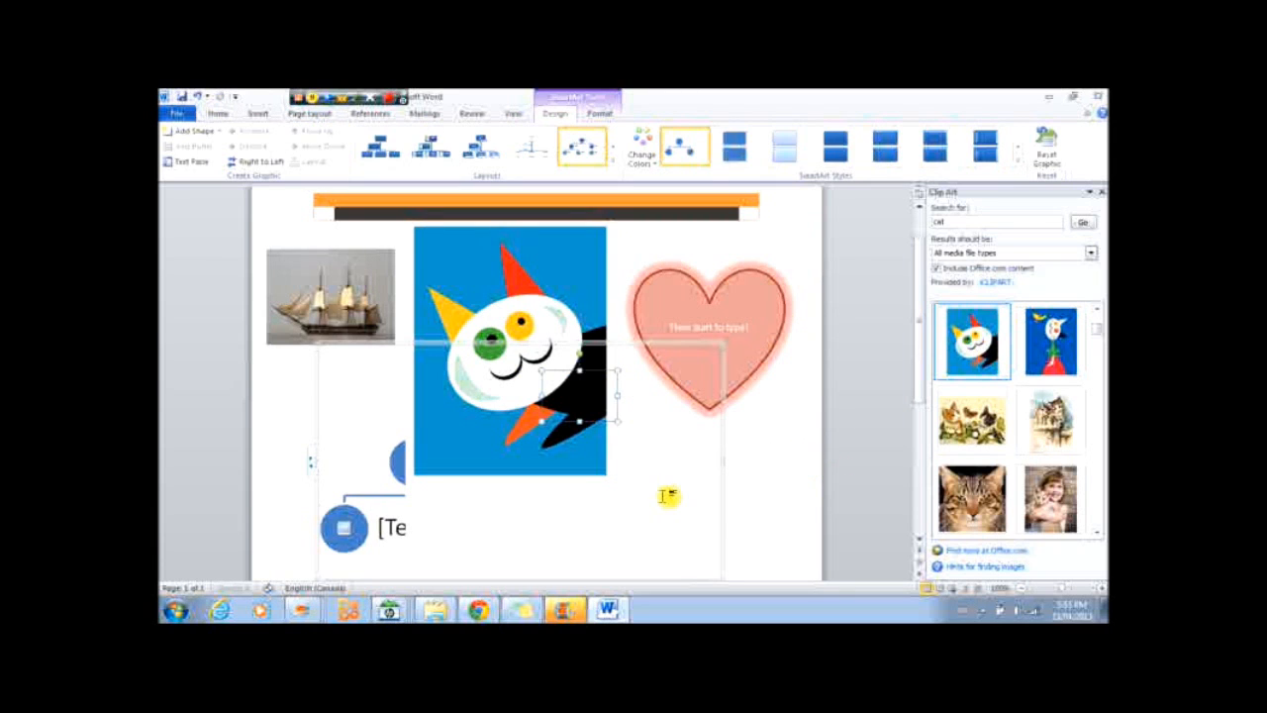
Set the SmartArt graphic's text wrapping to Through.
scroll(425, 416, down, 2)
drag(381, 249, 433, 512)
click(375, 319)
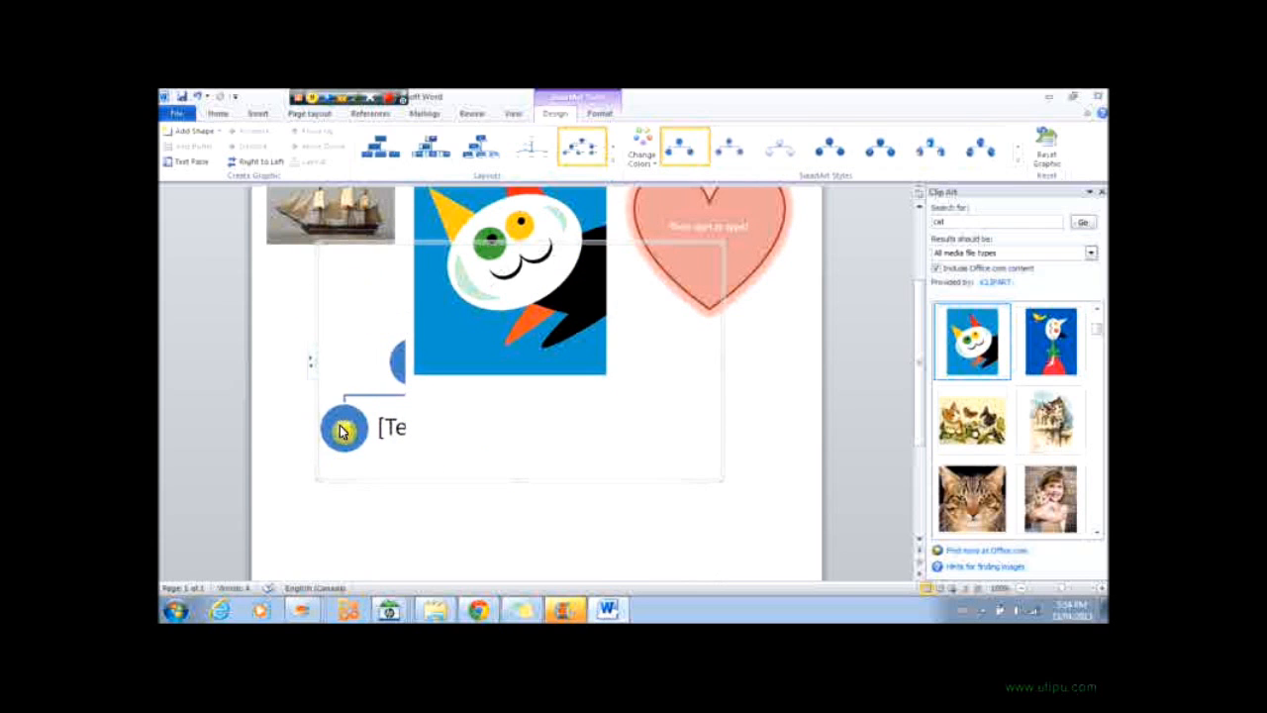
click(586, 117)
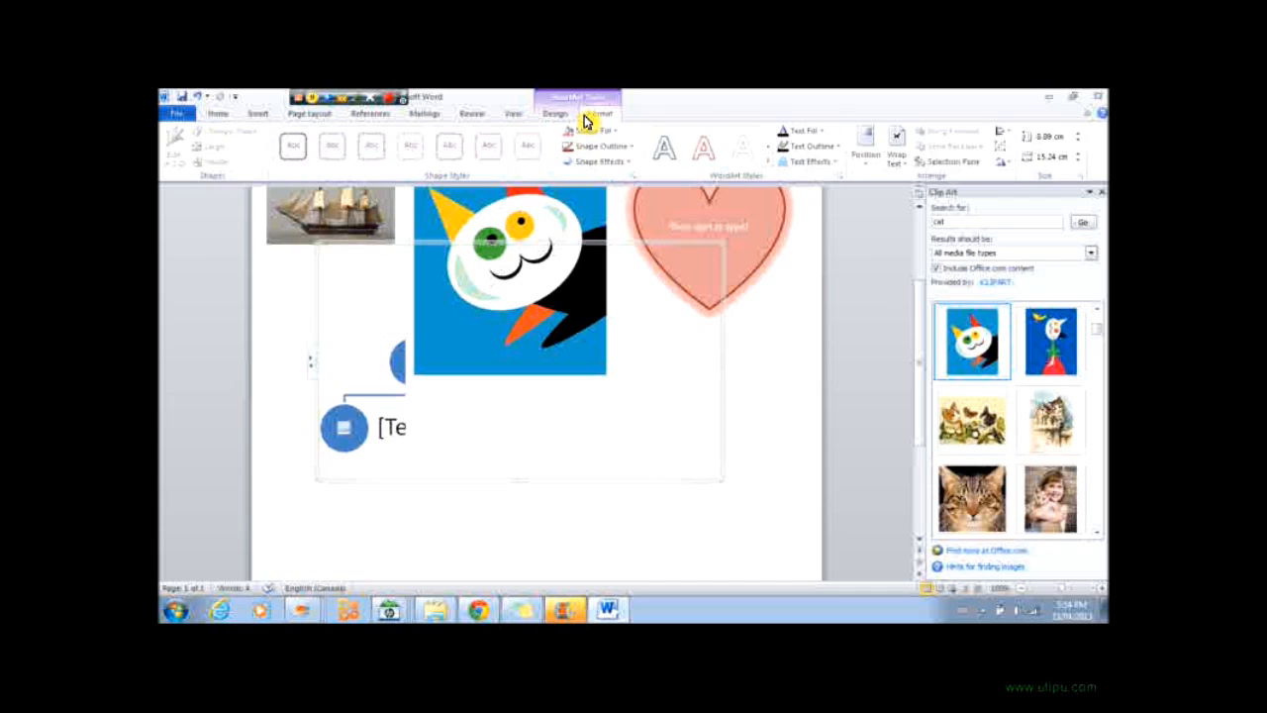
click(890, 162)
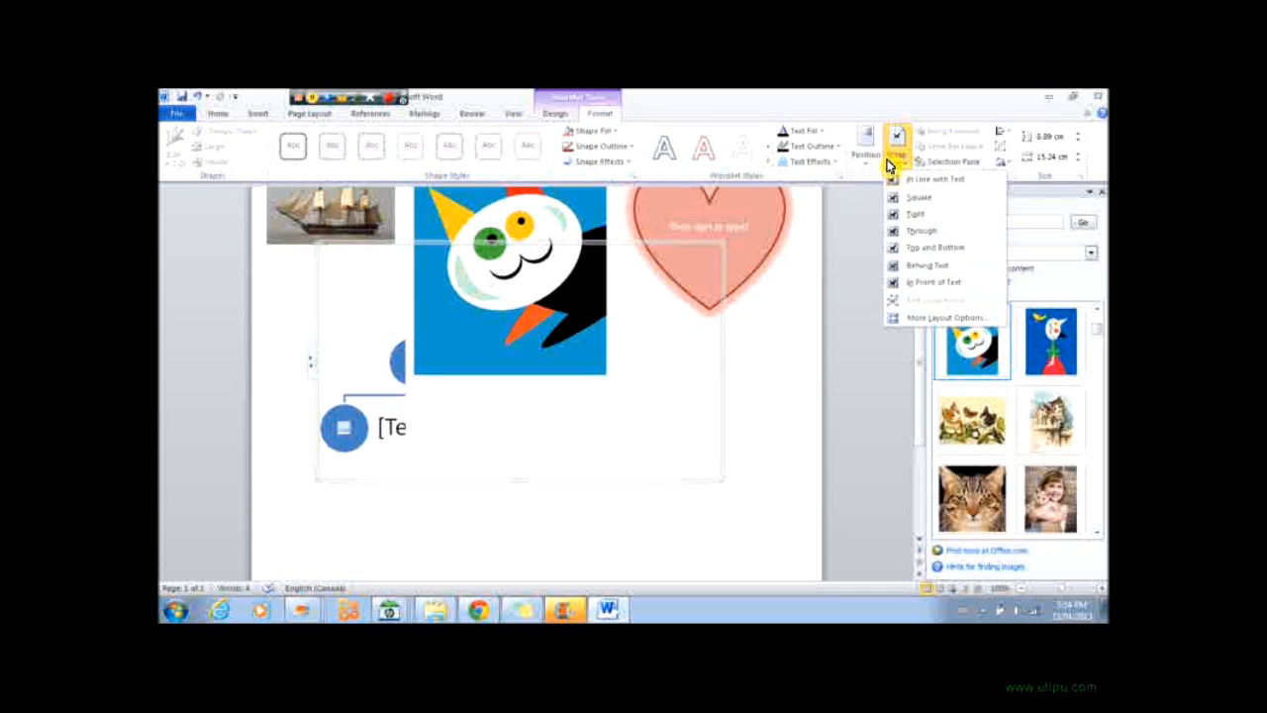
click(920, 225)
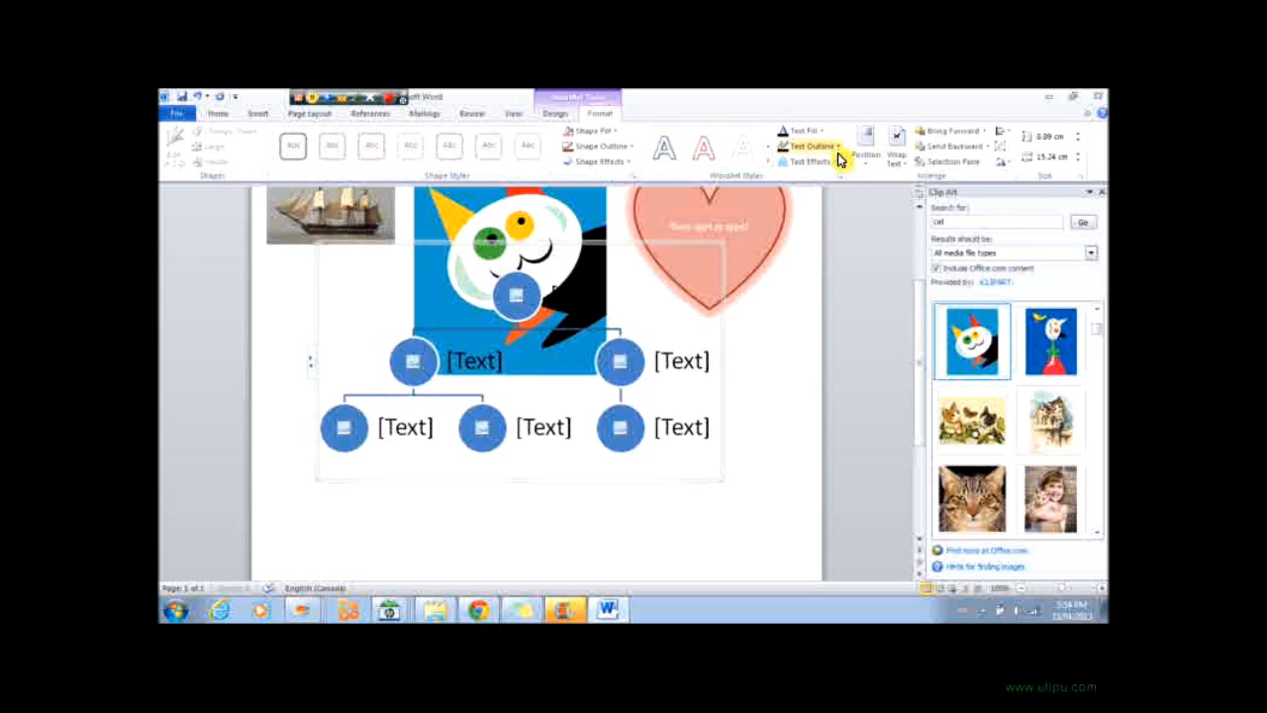
click(895, 153)
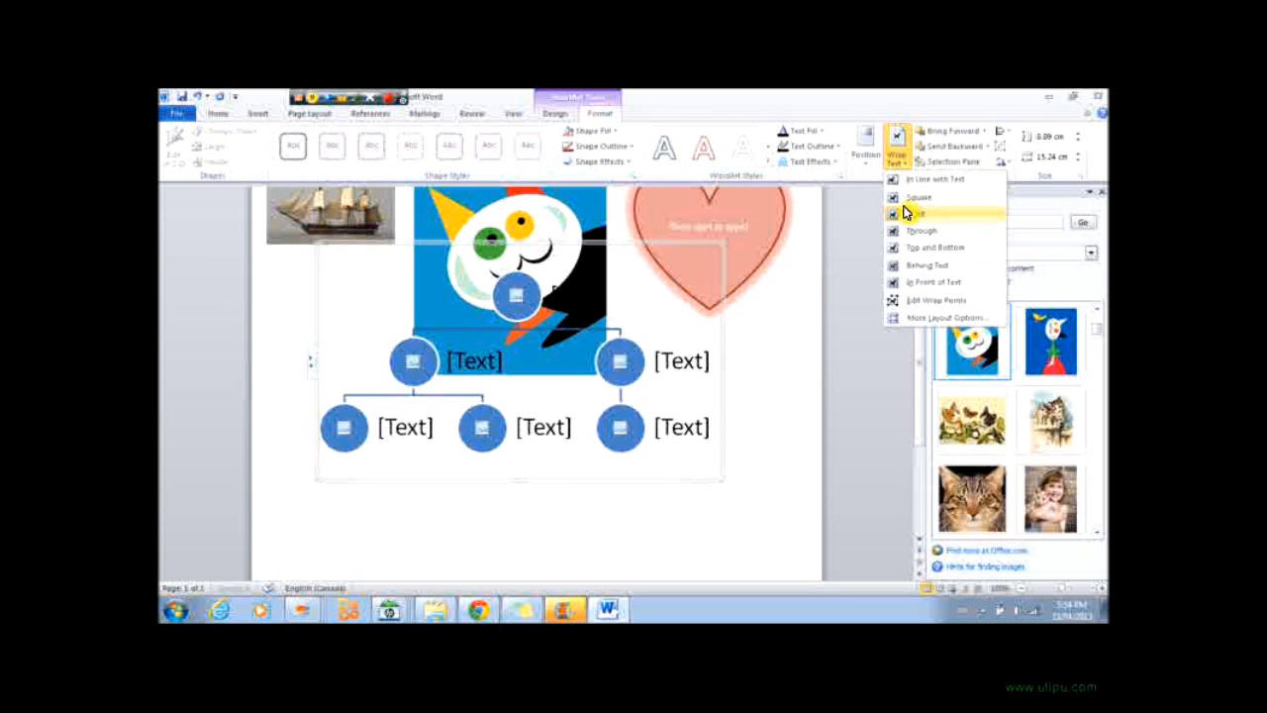
click(400, 248)
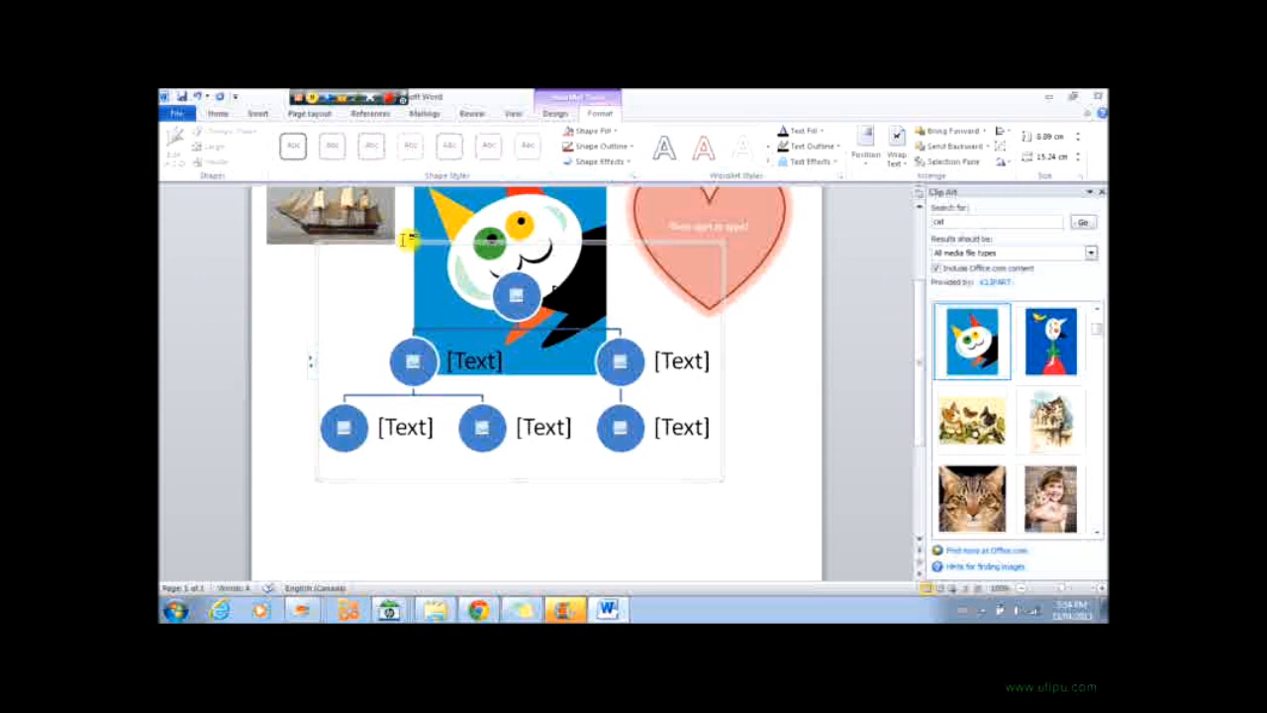
Move the cat clip up so the SmartArt hierarchy sits below it.
drag(401, 243, 416, 359)
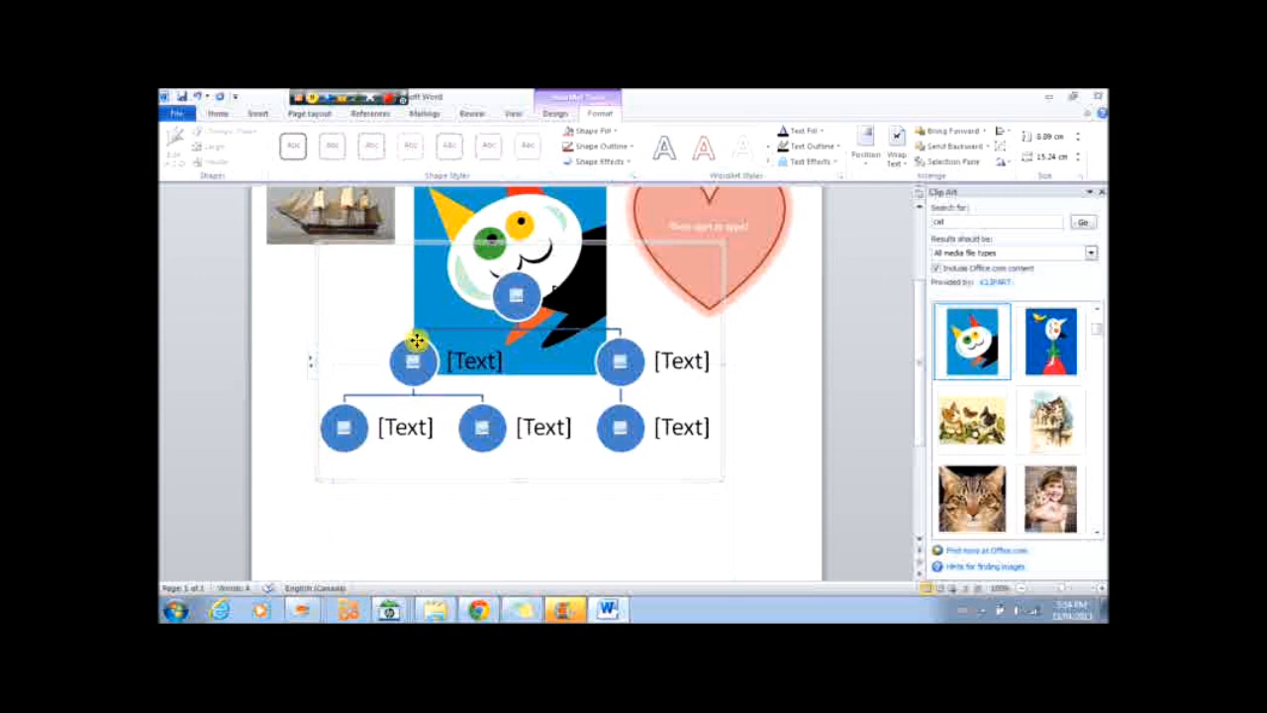
scroll(422, 339, up, 2)
drag(475, 329, 480, 159)
drag(529, 333, 529, 224)
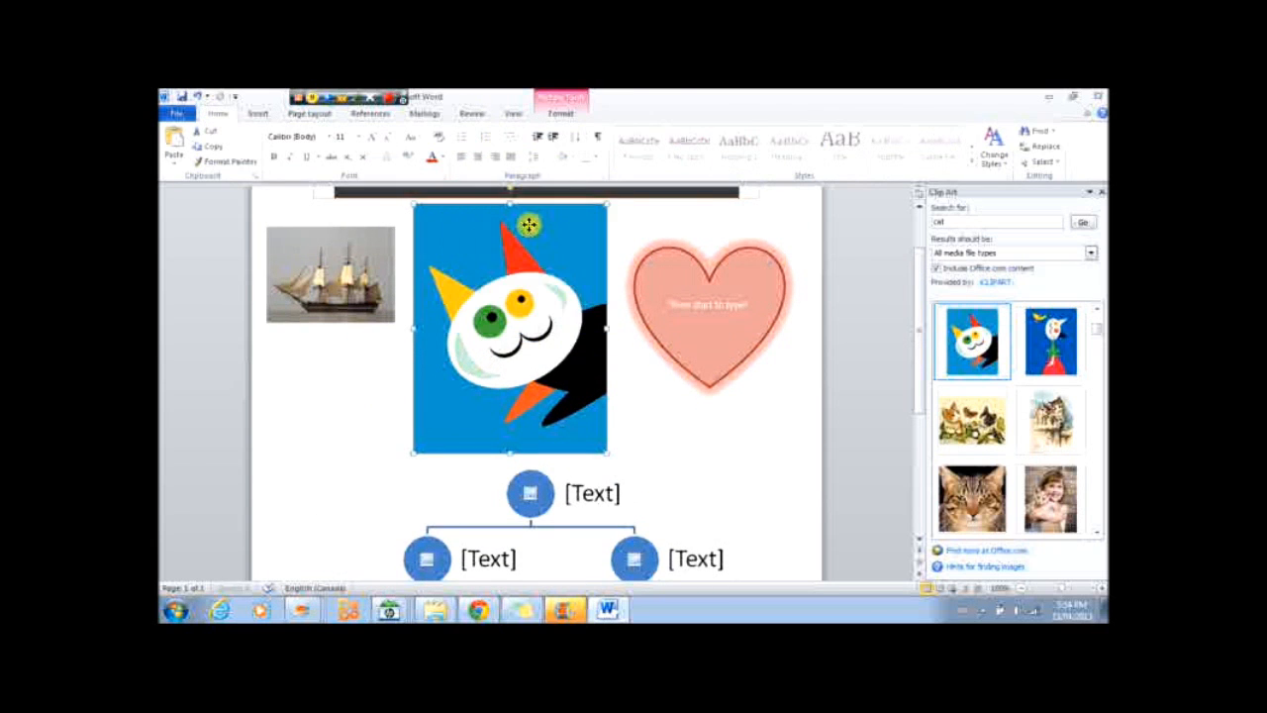
Move the SmartArt hierarchy up on the page.
drag(716, 523, 681, 297)
drag(356, 465, 476, 306)
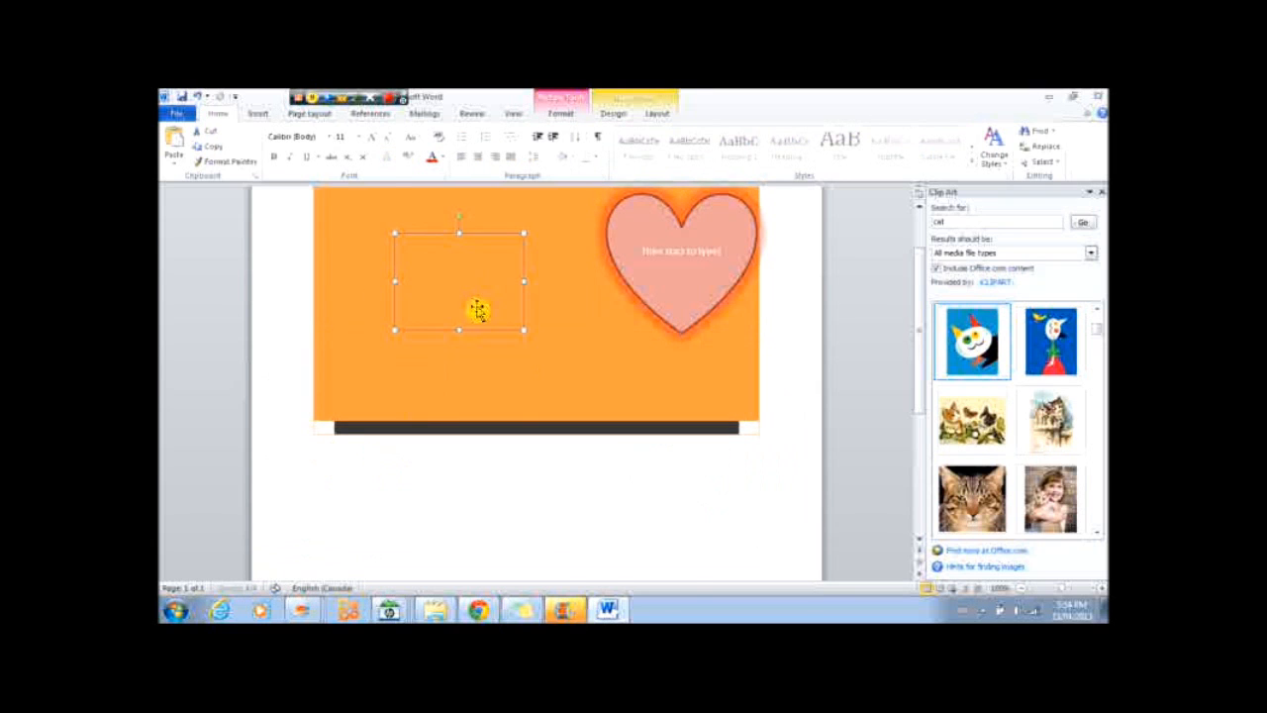
scroll(504, 419, down, 2)
click(496, 451)
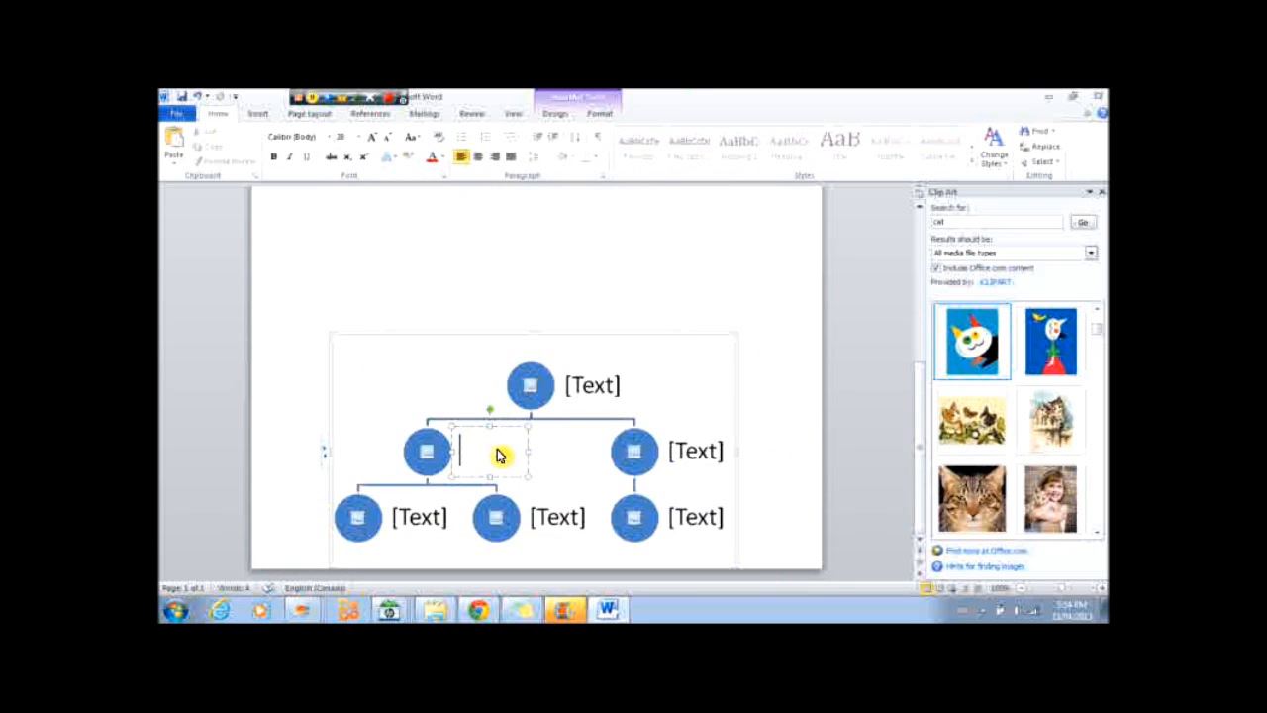
click(464, 338)
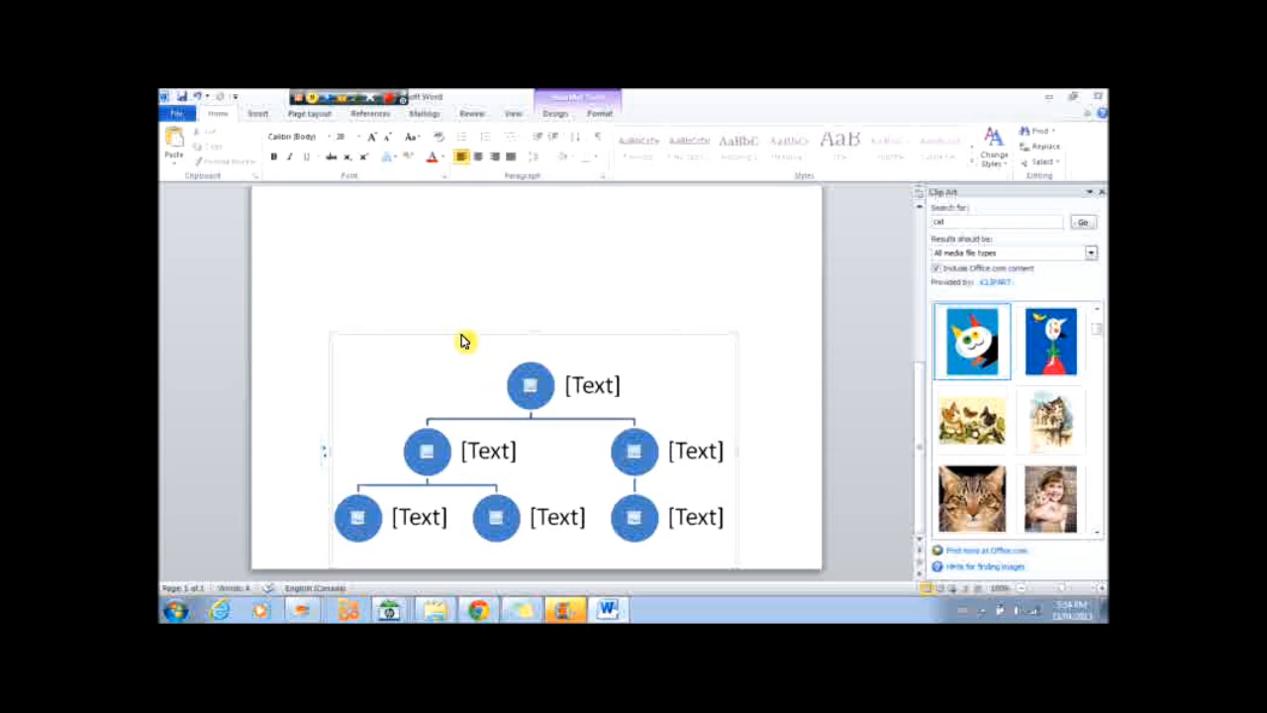
drag(461, 331, 447, 254)
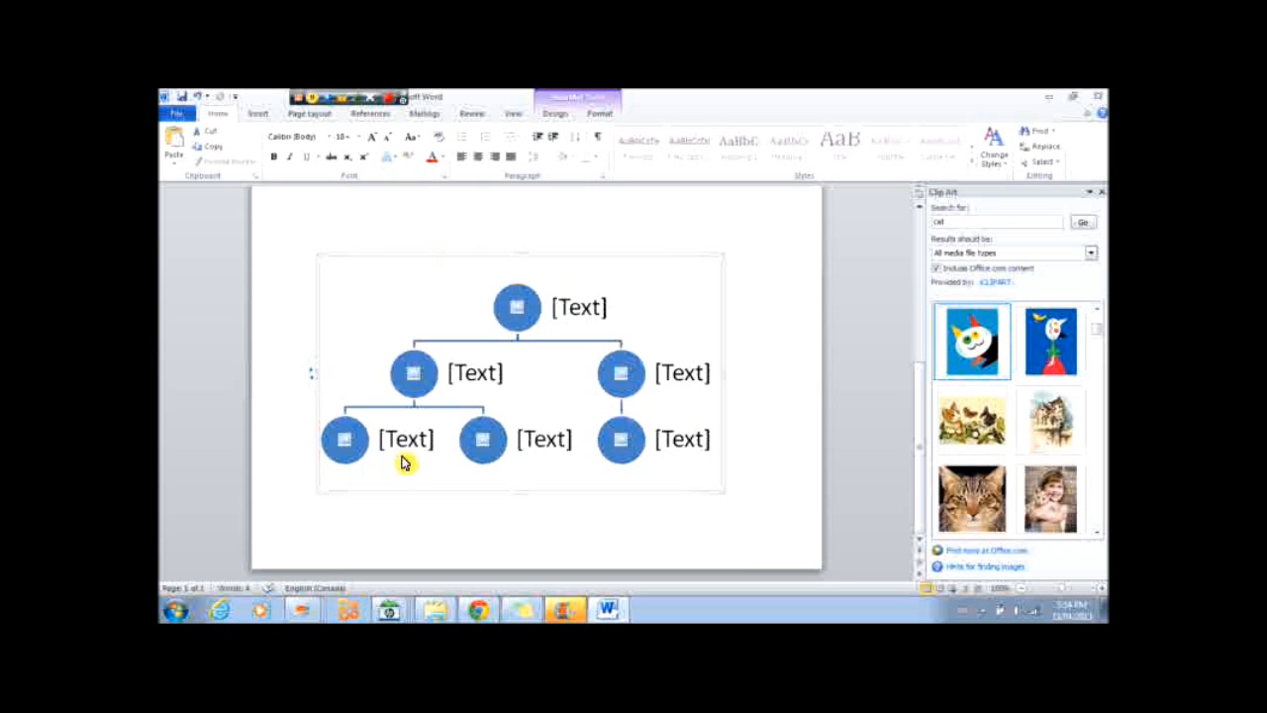
Enter a person's first name in the top node of the hierarchy.
click(584, 309)
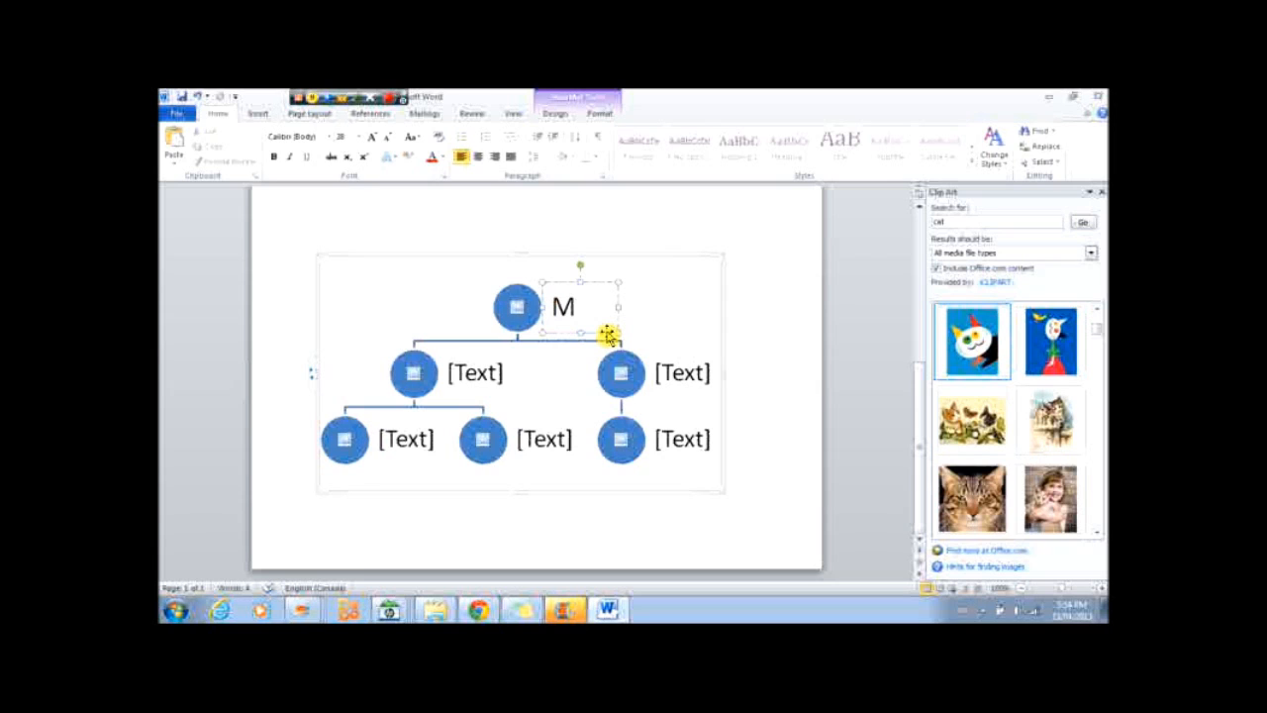
text(Mary)
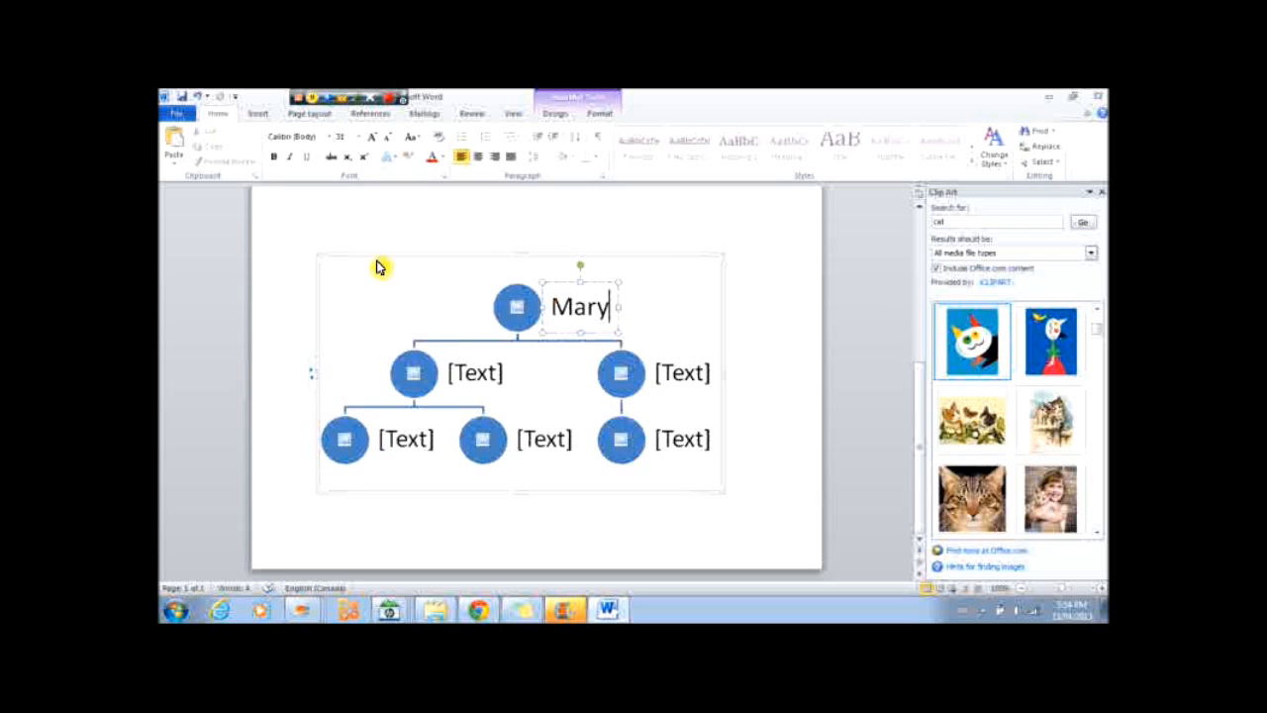
Try adding a shape above a second-level node of the hierarchy.
click(554, 116)
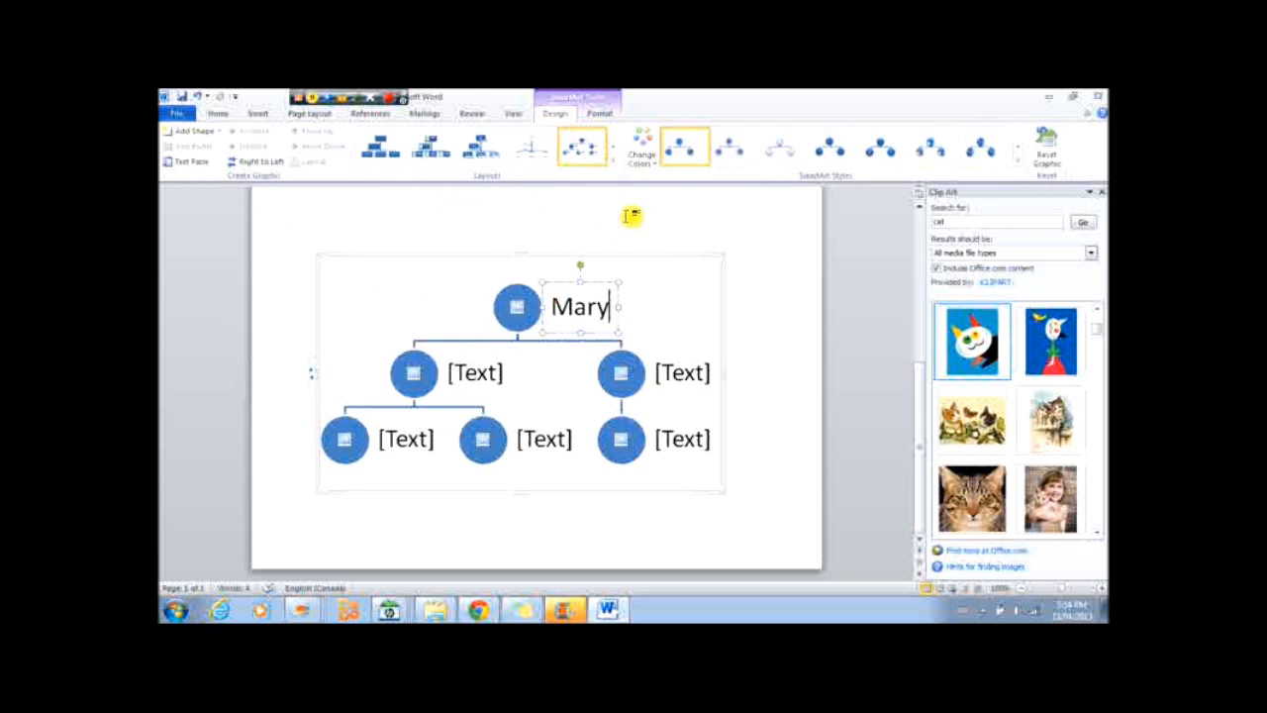
click(477, 340)
right_click(480, 343)
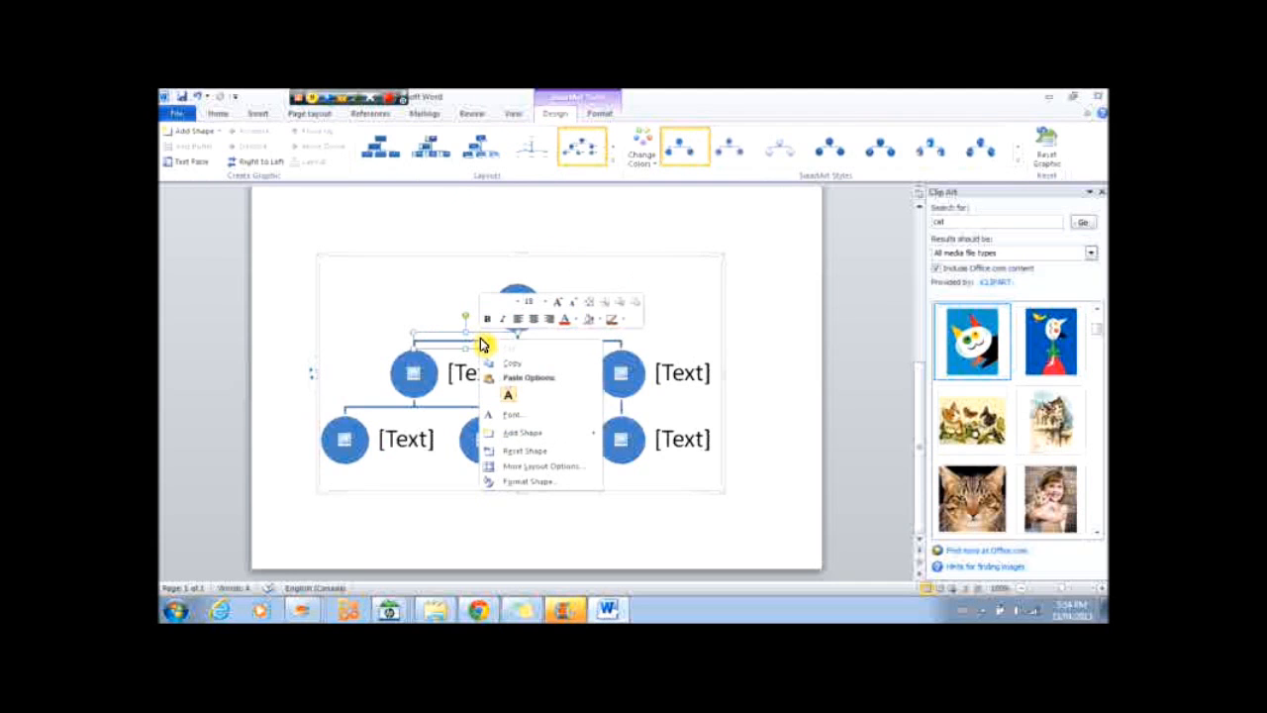
mouse_move(536, 438)
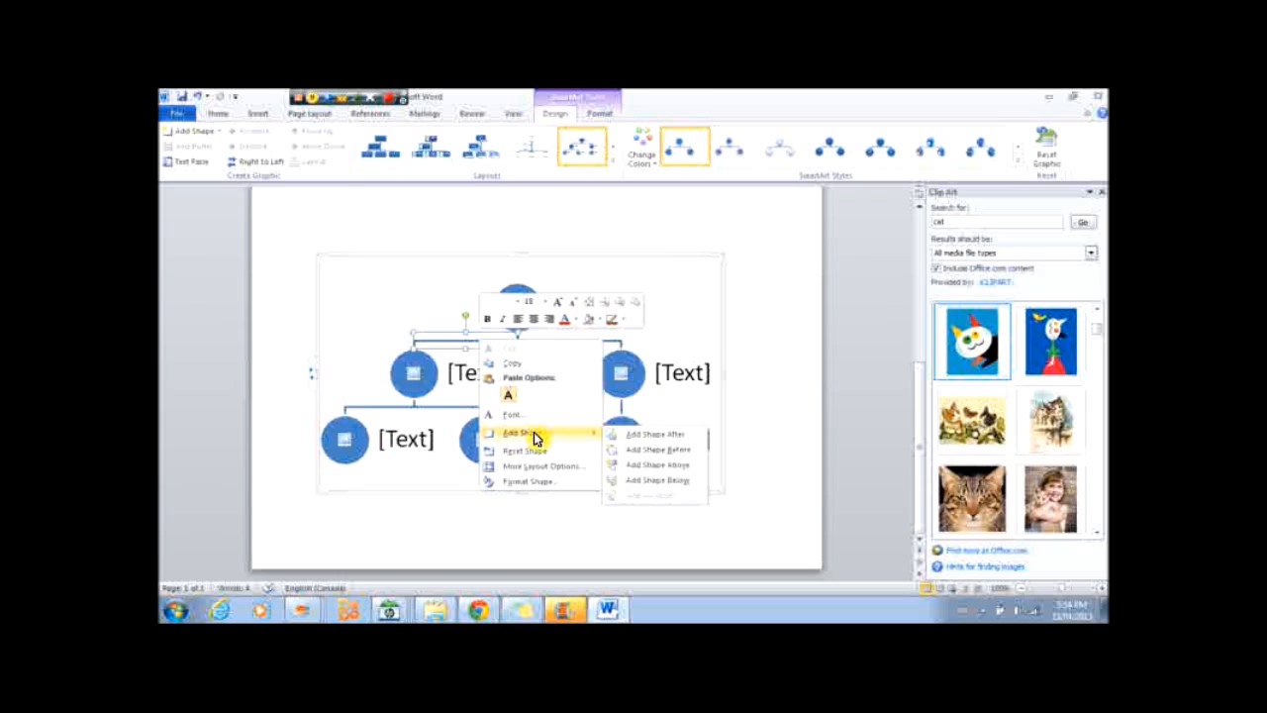
click(634, 465)
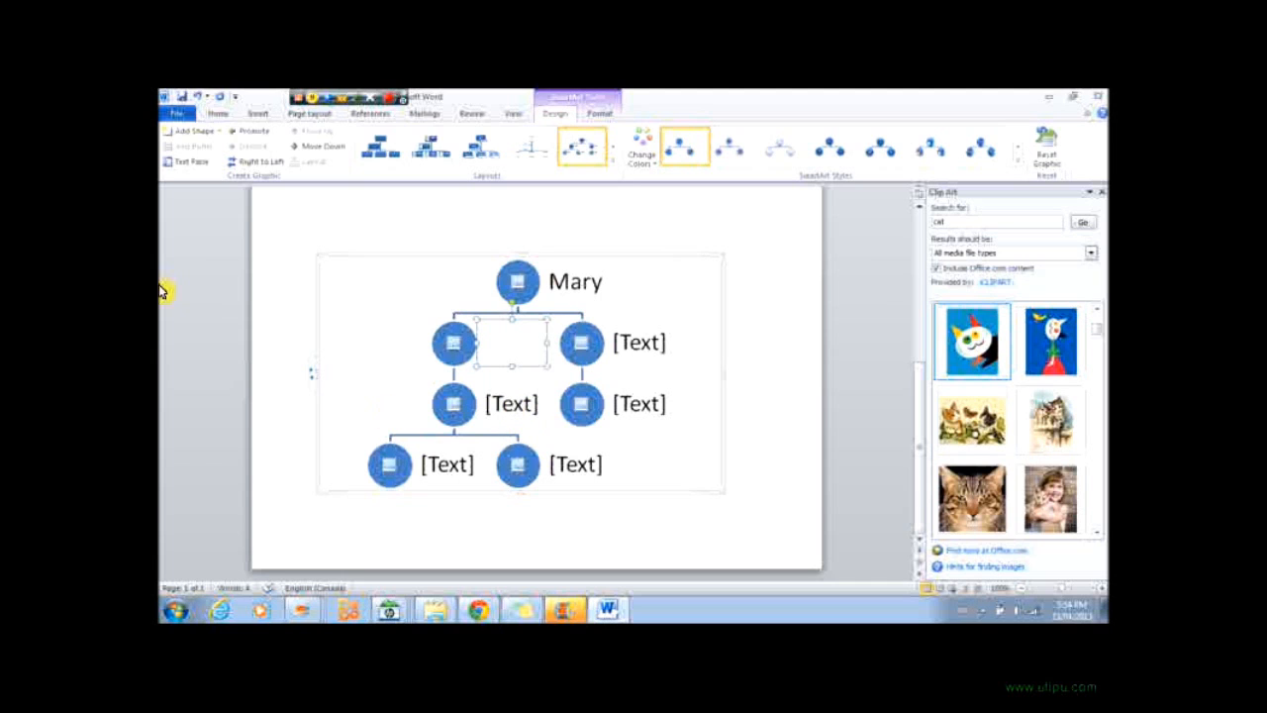
click(198, 98)
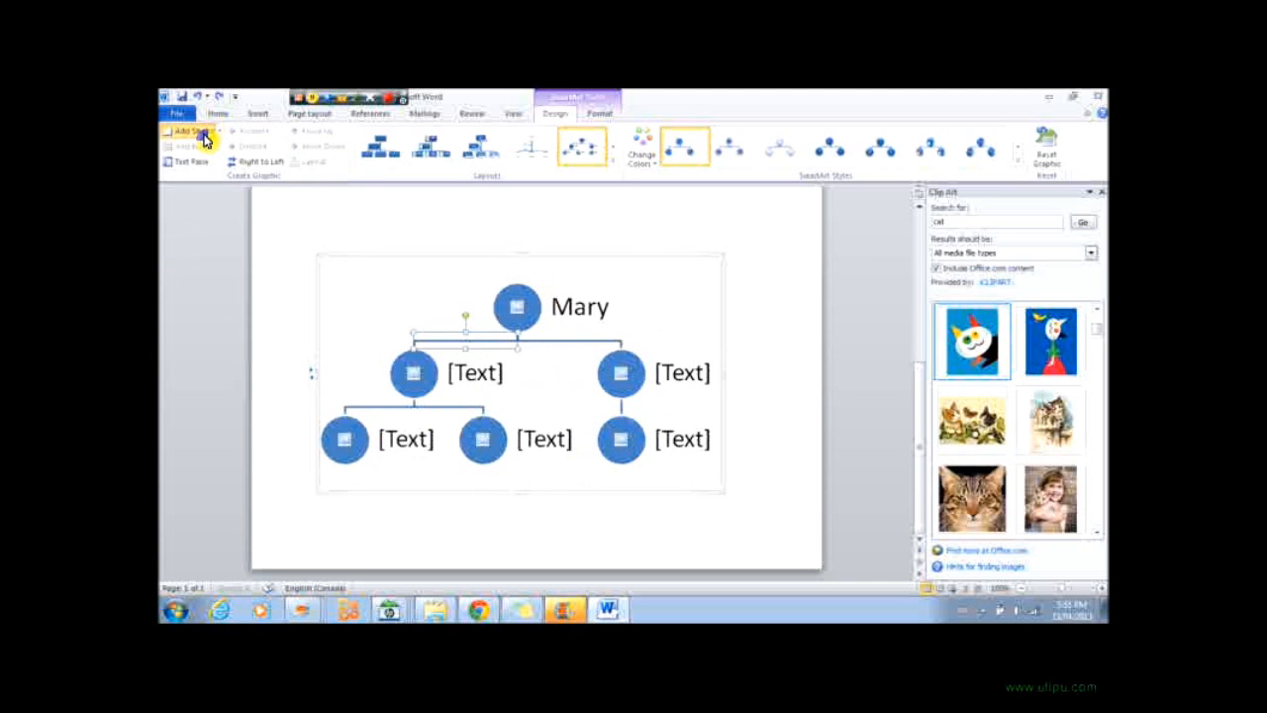
Try adding shapes after and below the selected node.
click(203, 136)
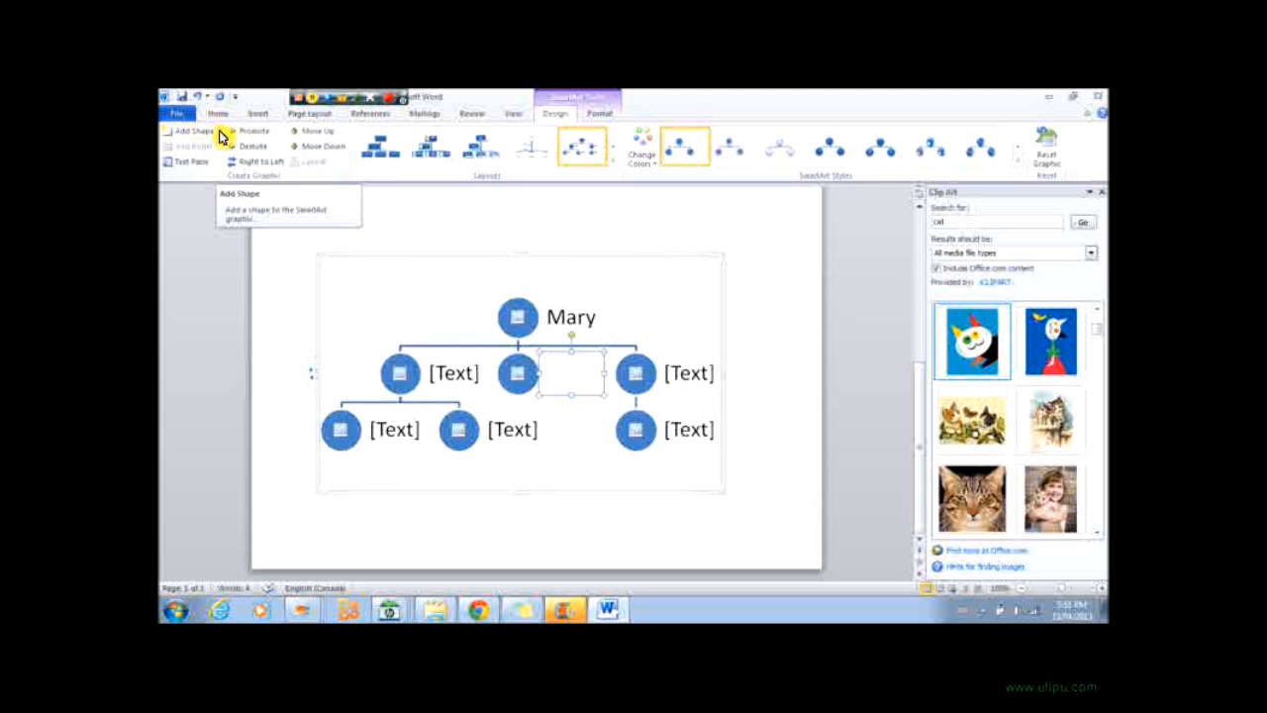
click(198, 98)
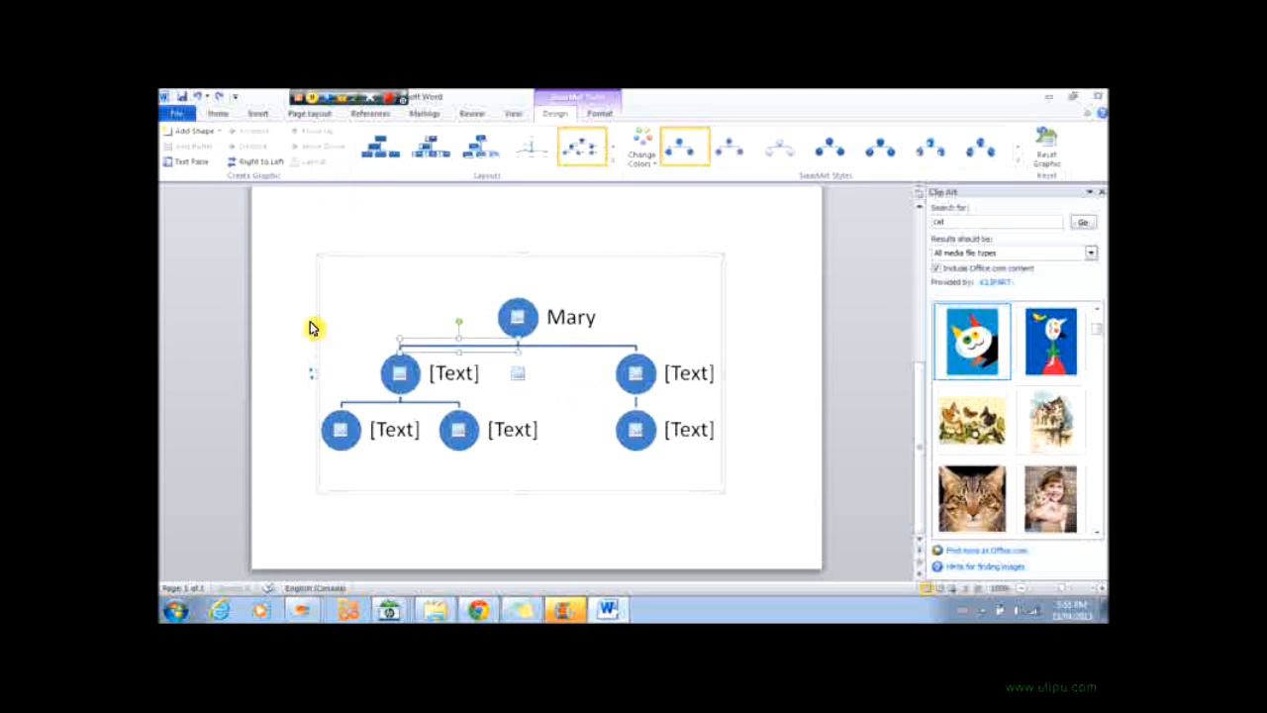
click(222, 132)
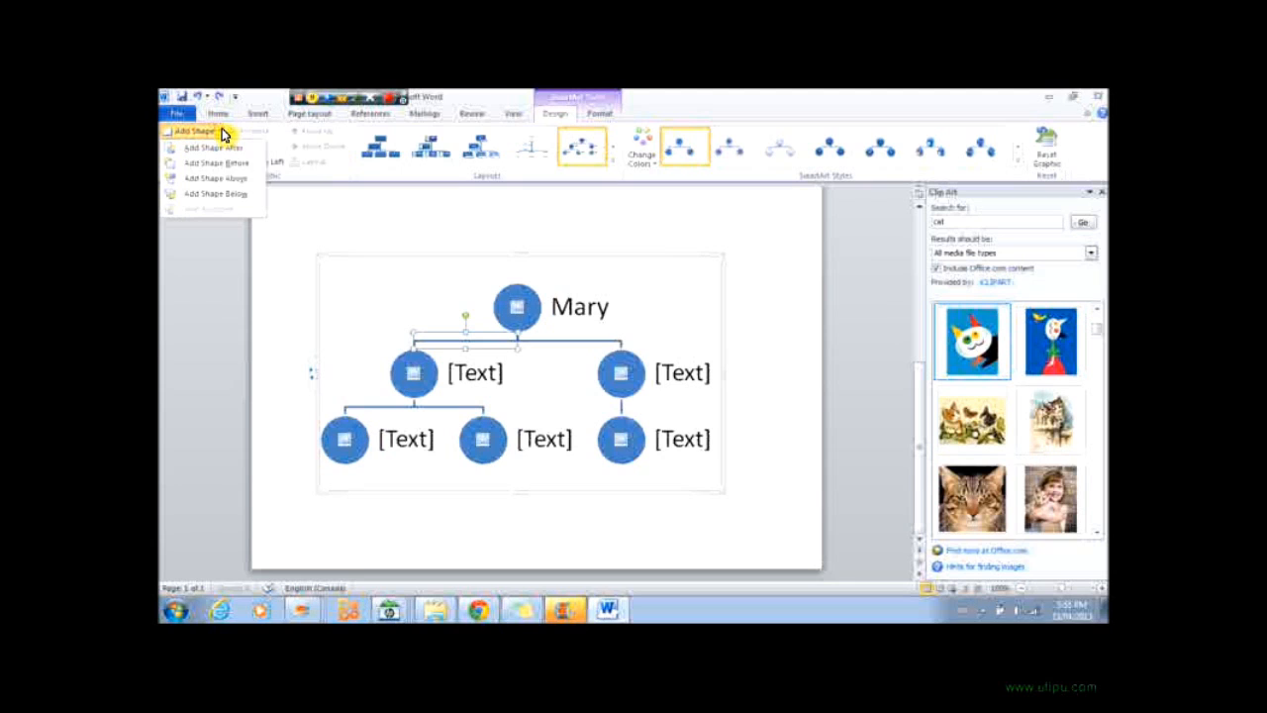
click(244, 197)
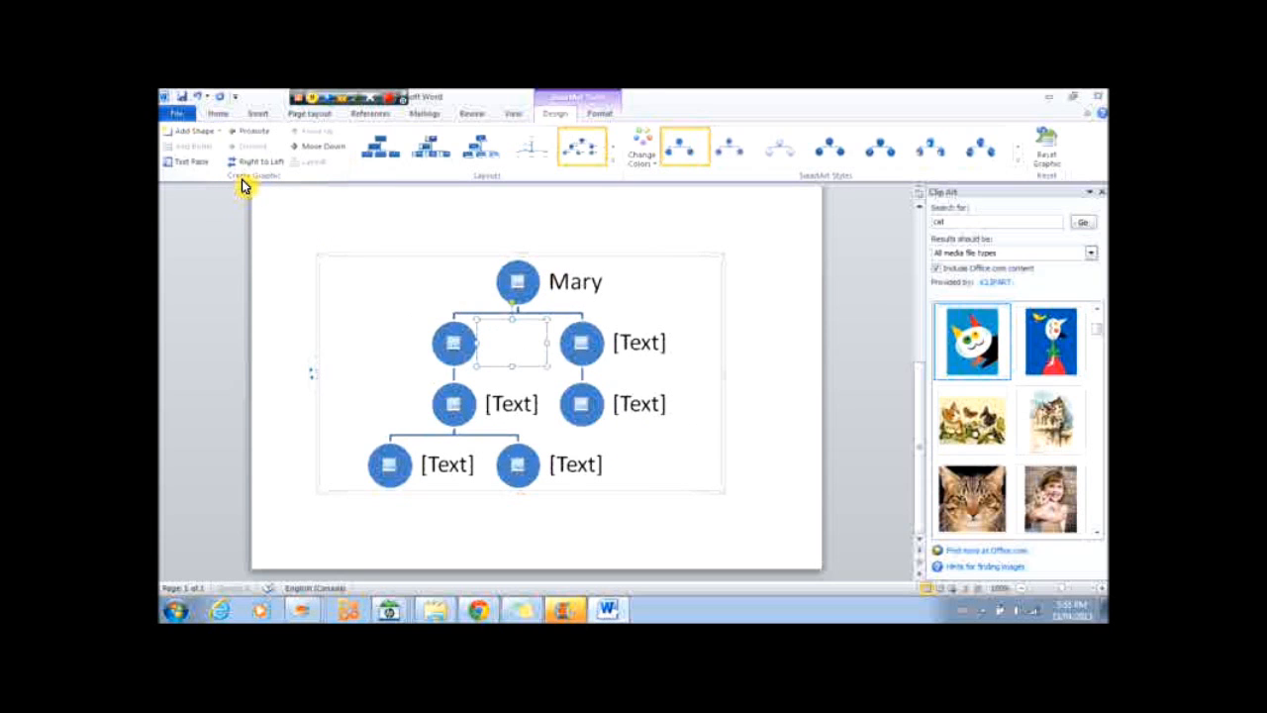
click(198, 95)
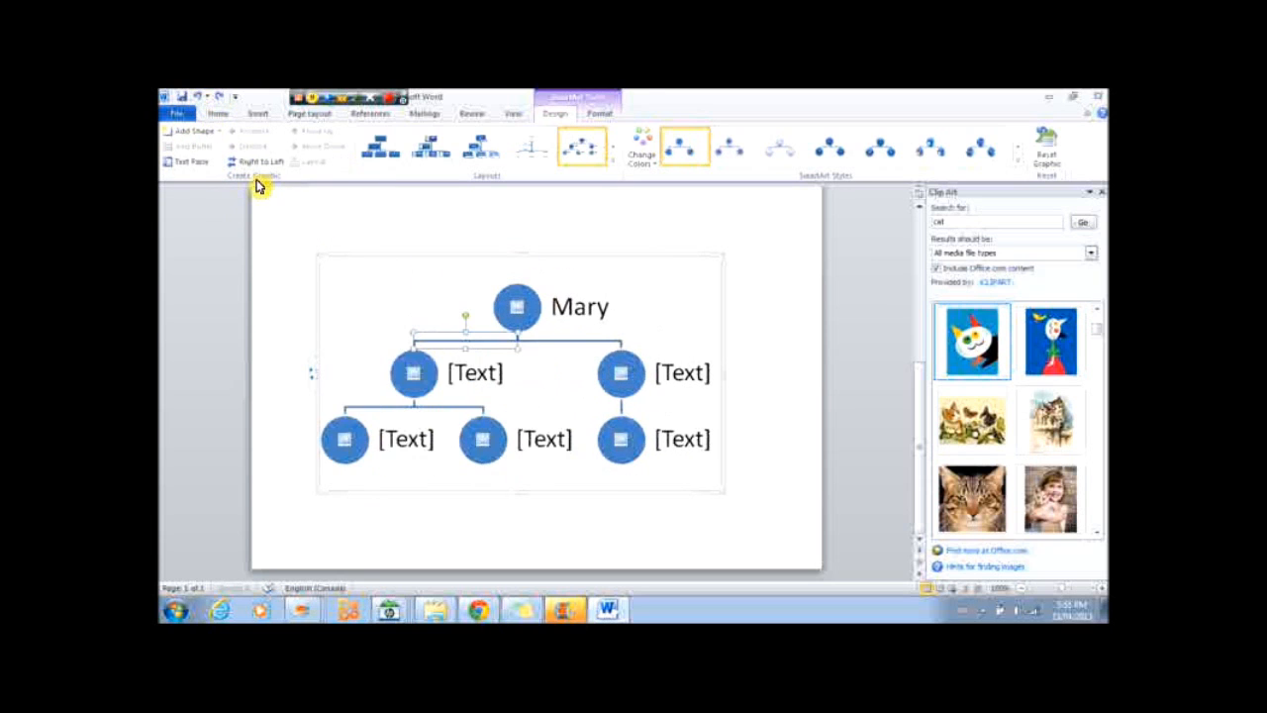
Copy the top node's circle and paste it near the top of the page.
right_click(498, 313)
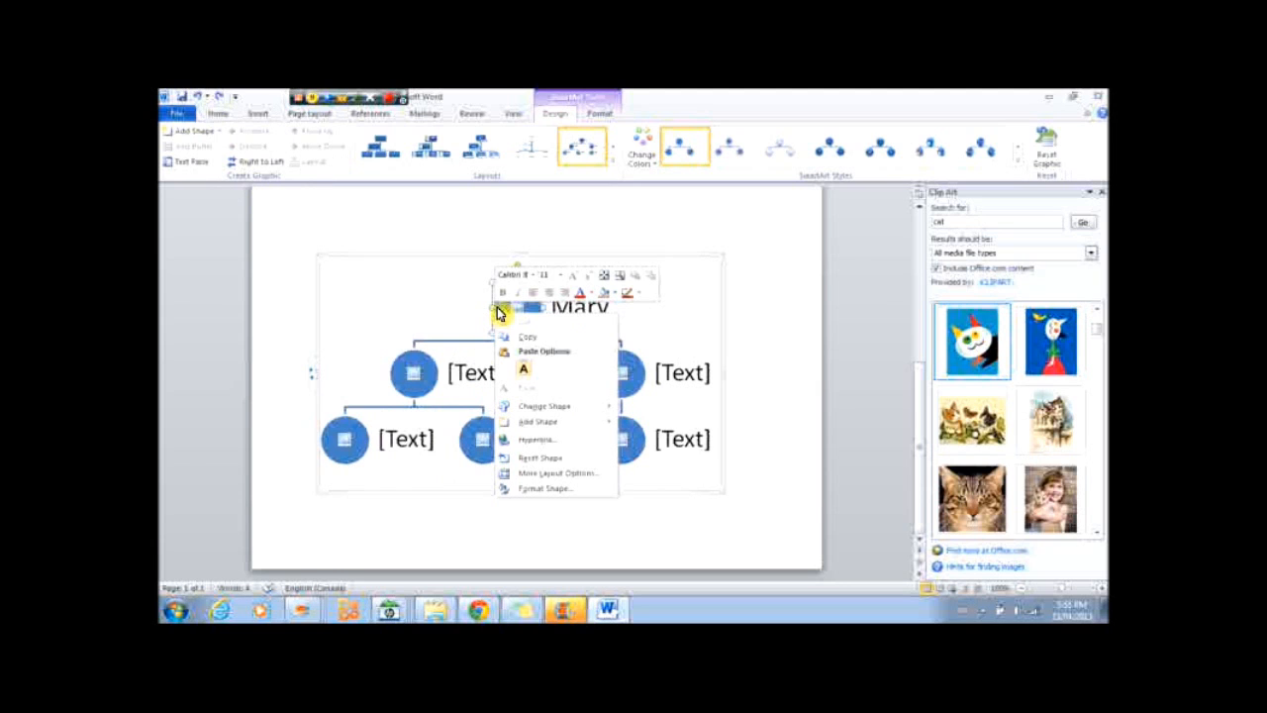
click(522, 340)
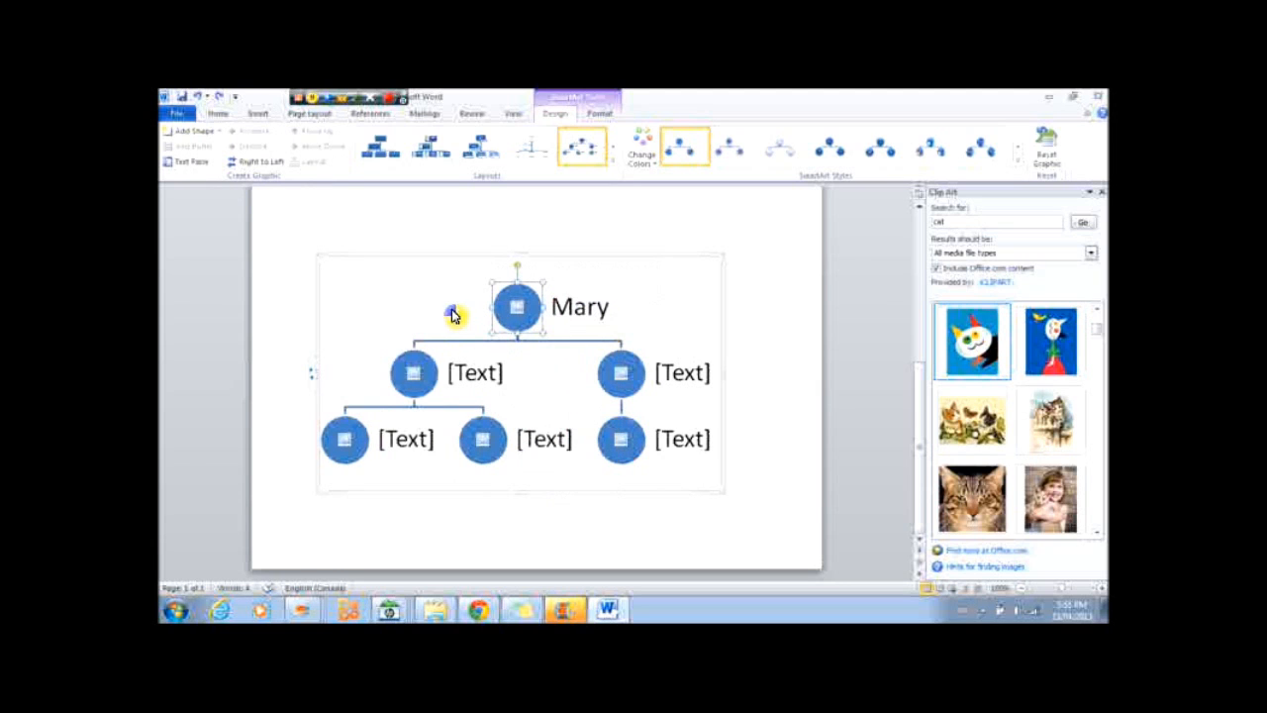
right_click(452, 315)
click(483, 333)
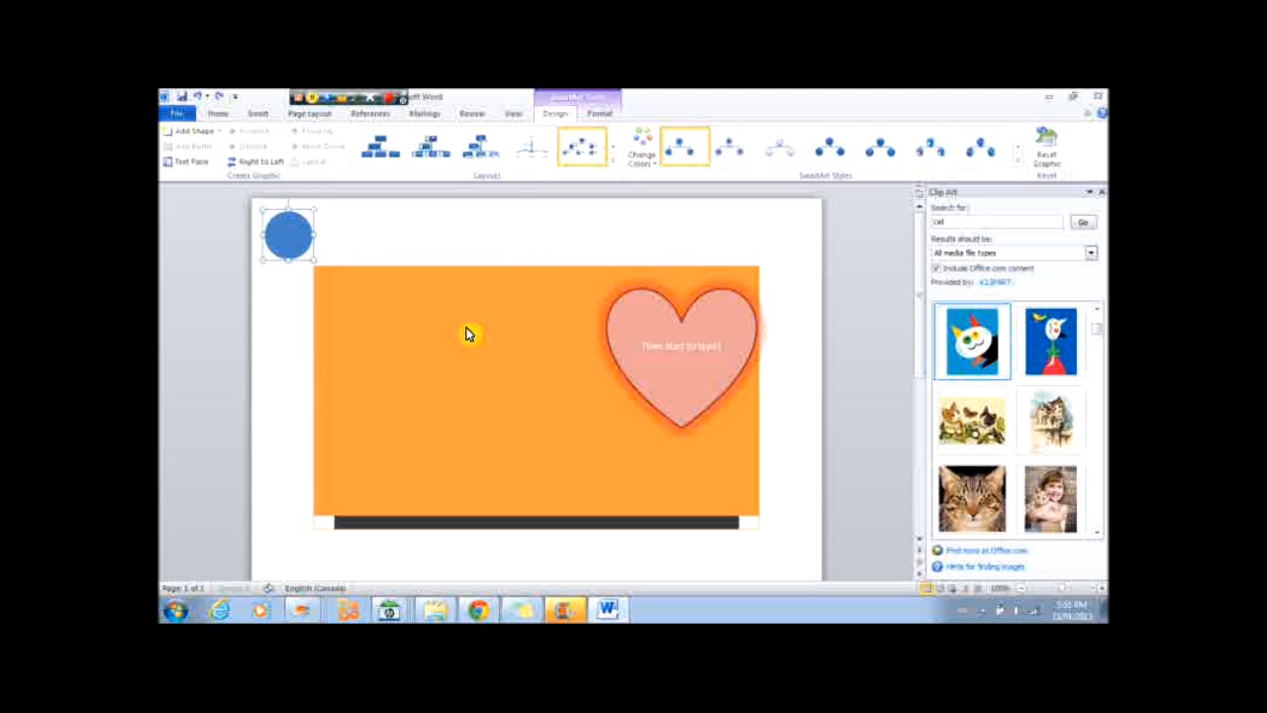
click(292, 235)
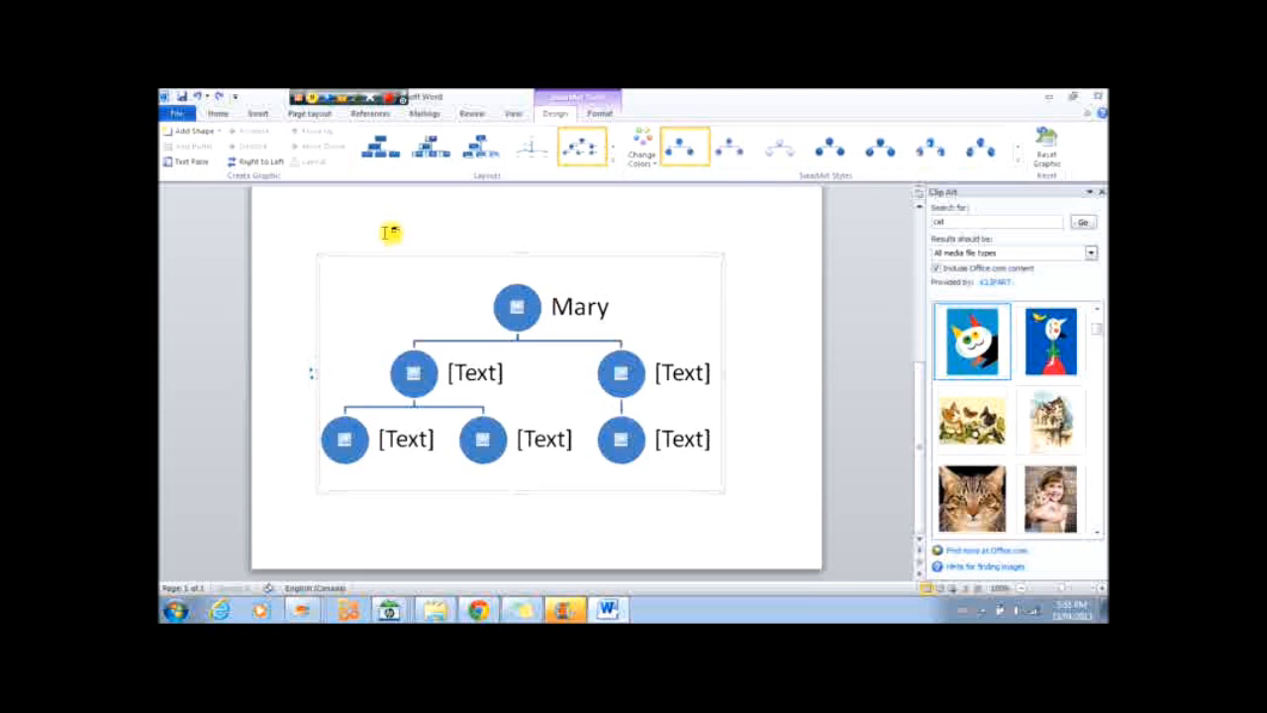
Apply a Colorful color scheme to the SmartArt hierarchy.
scroll(390, 231, up, 1)
scroll(534, 249, down, 1)
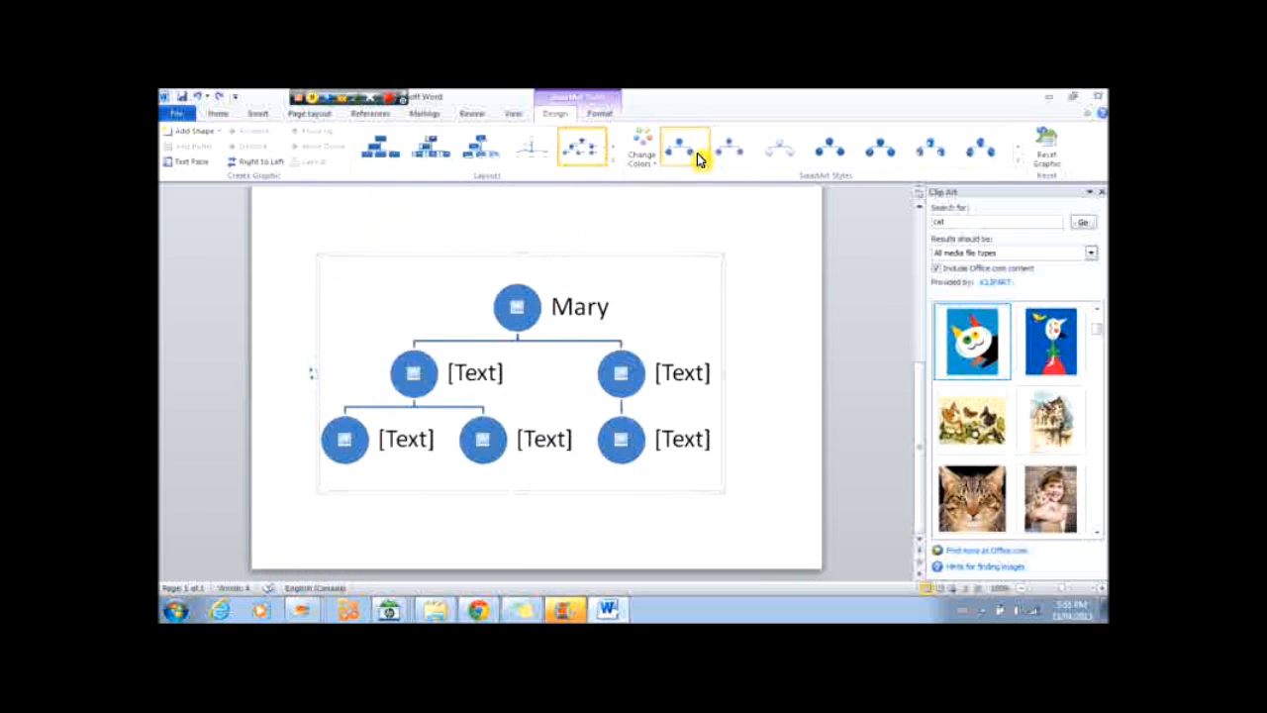
click(645, 148)
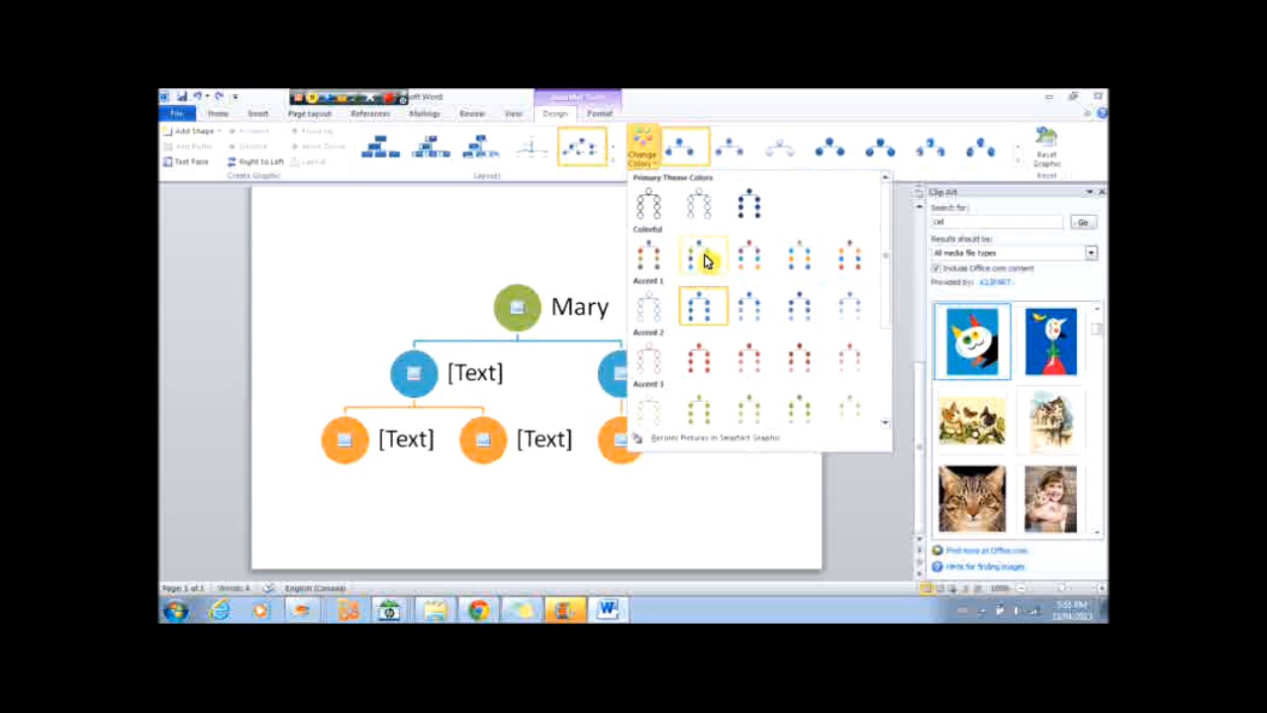
scroll(758, 302, down, 3)
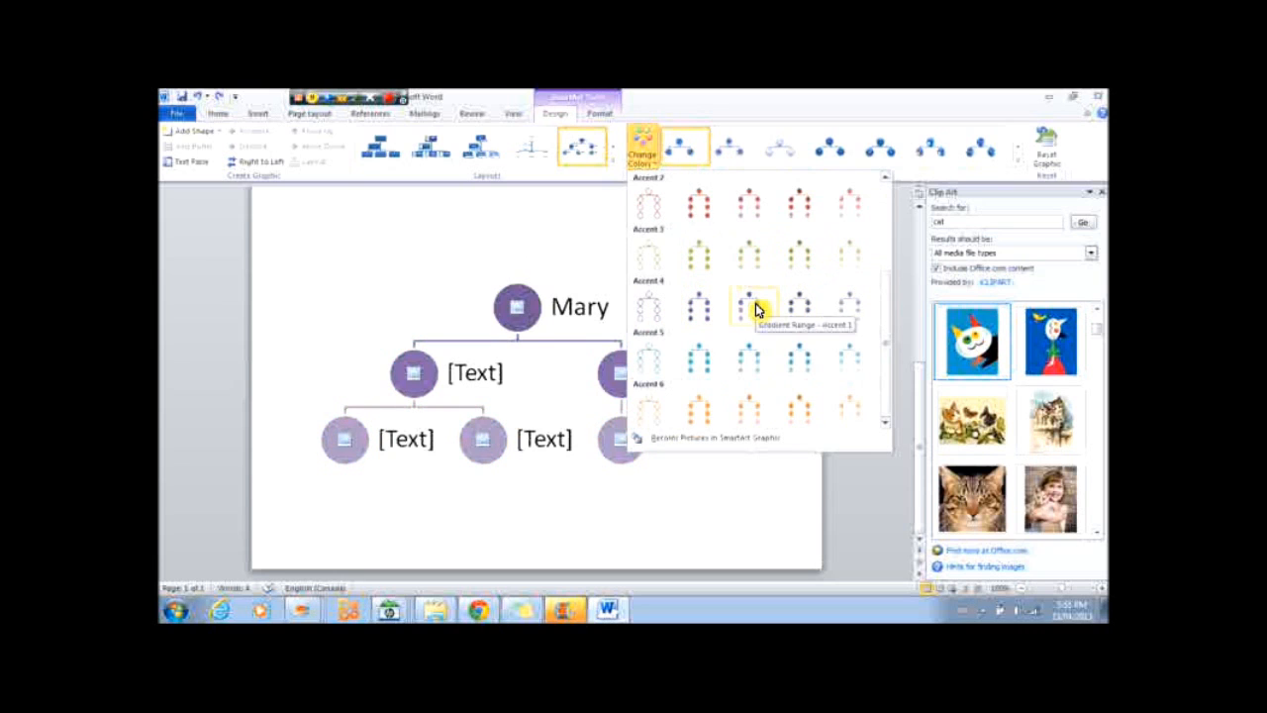
scroll(759, 305, up, 2)
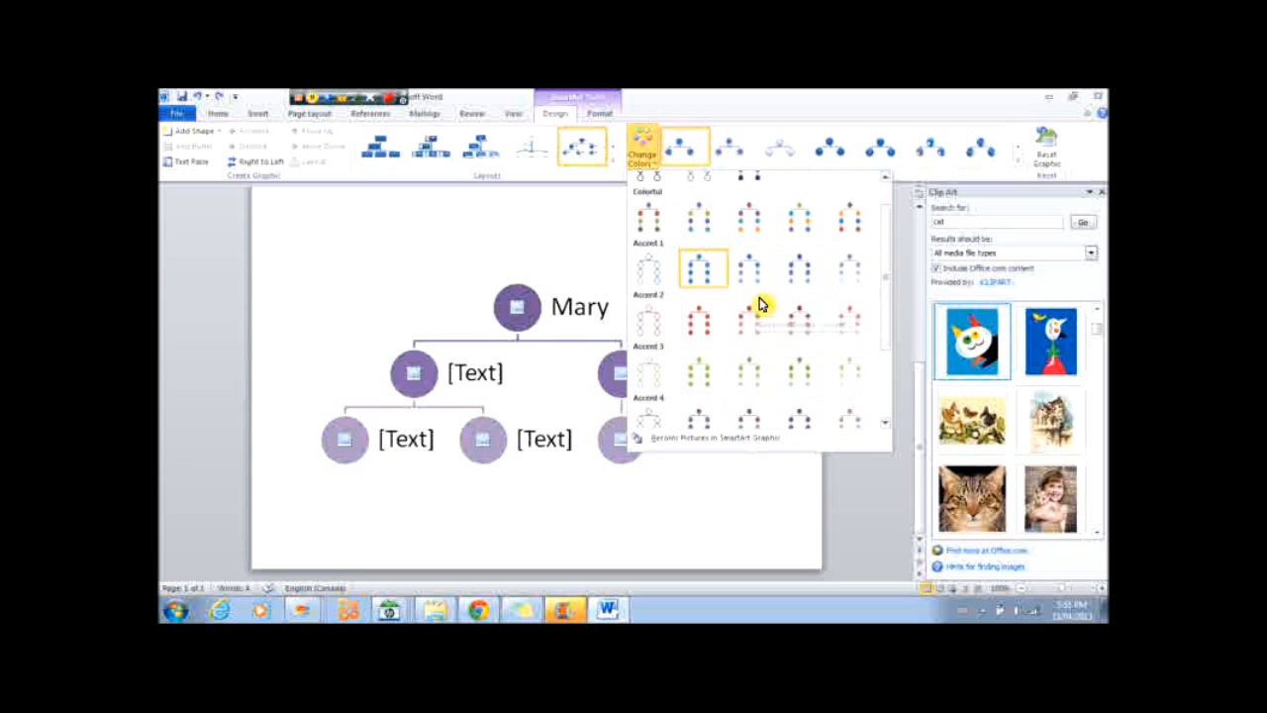
click(798, 228)
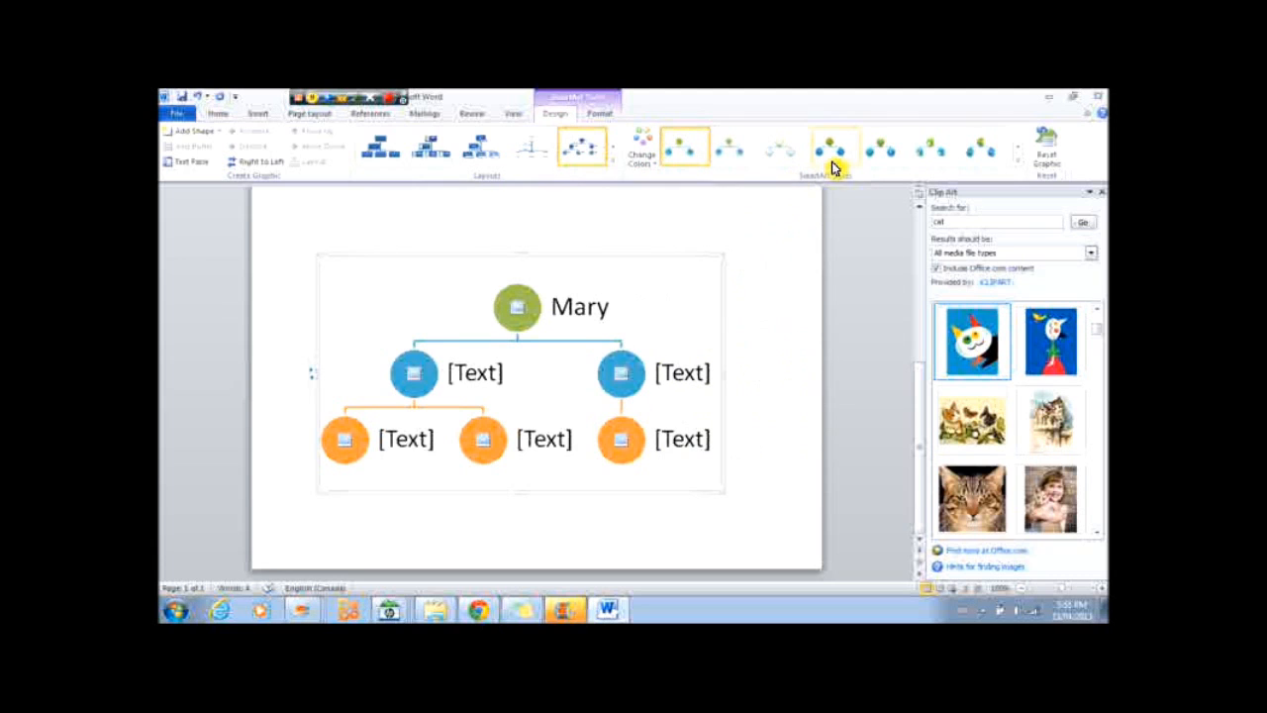
Apply the first 3-D SmartArt style to the hierarchy.
click(980, 157)
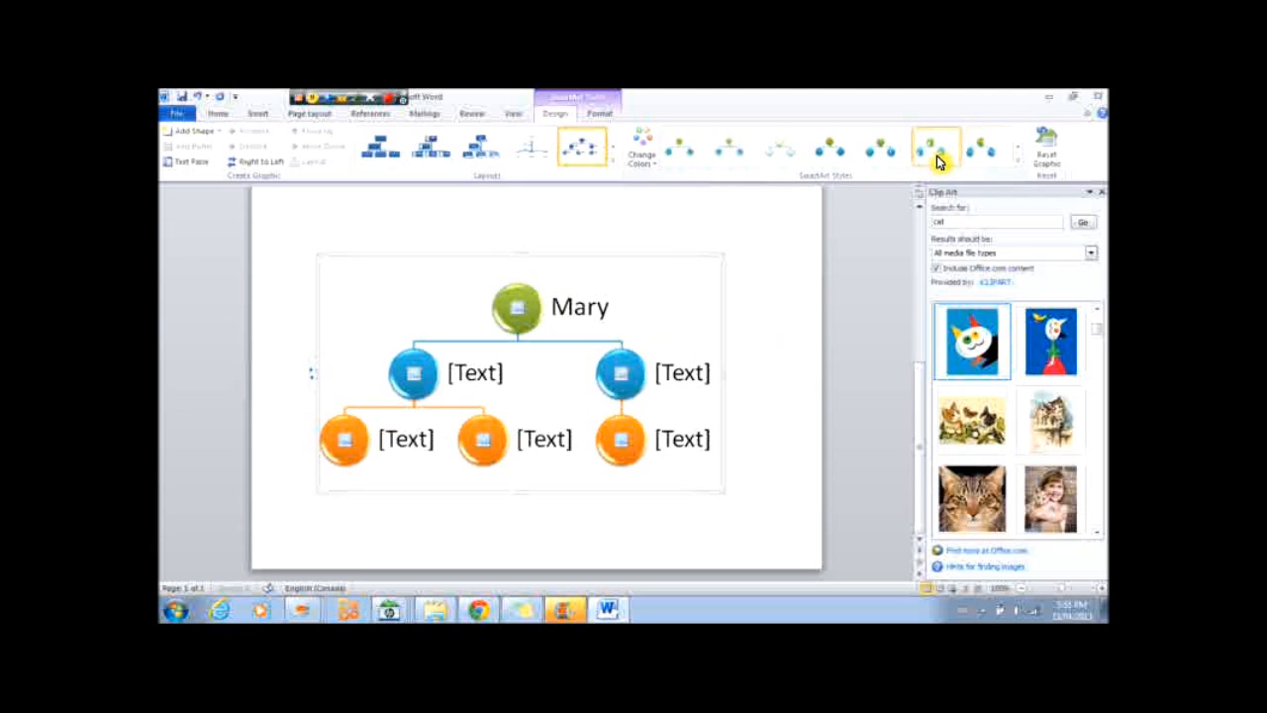
click(1020, 153)
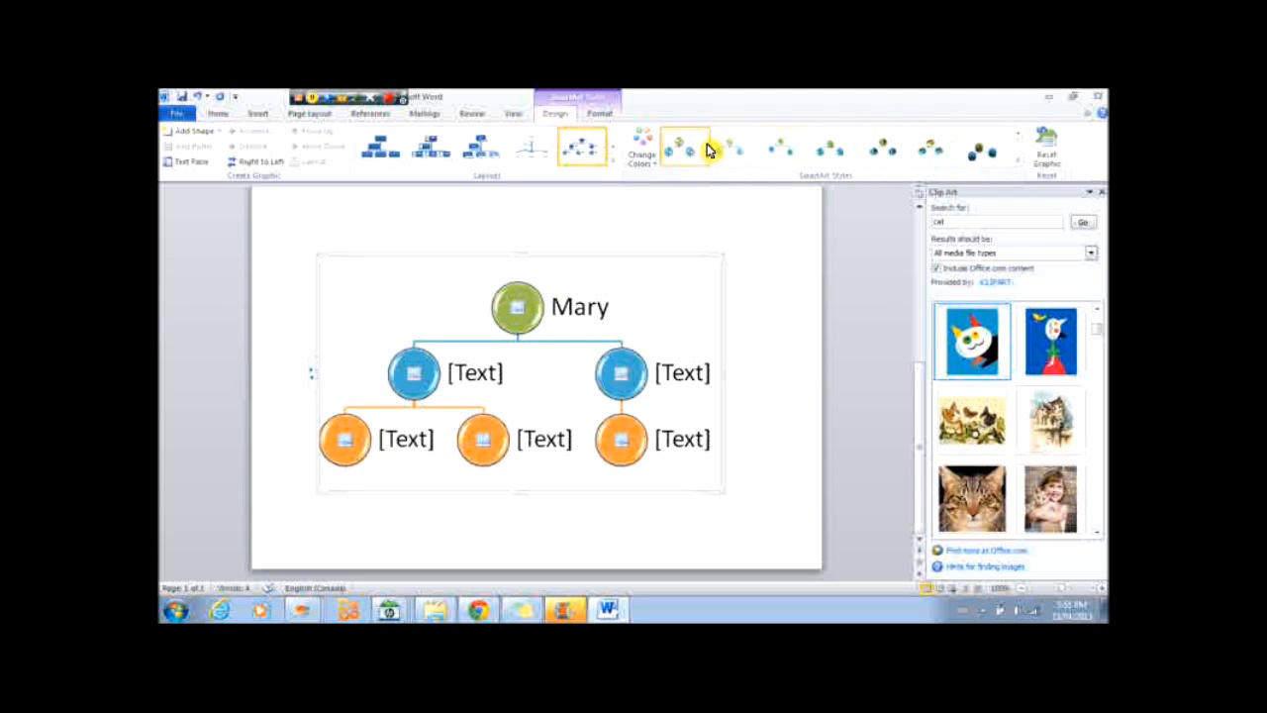
click(981, 149)
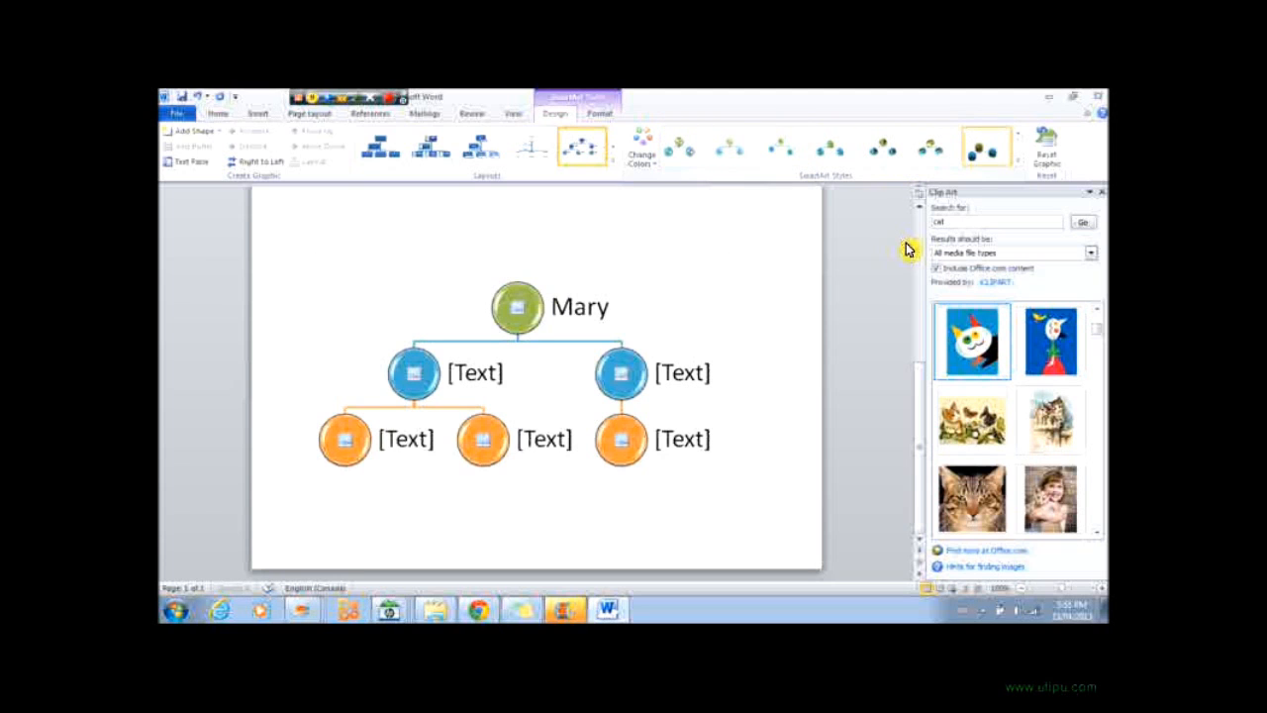
click(777, 152)
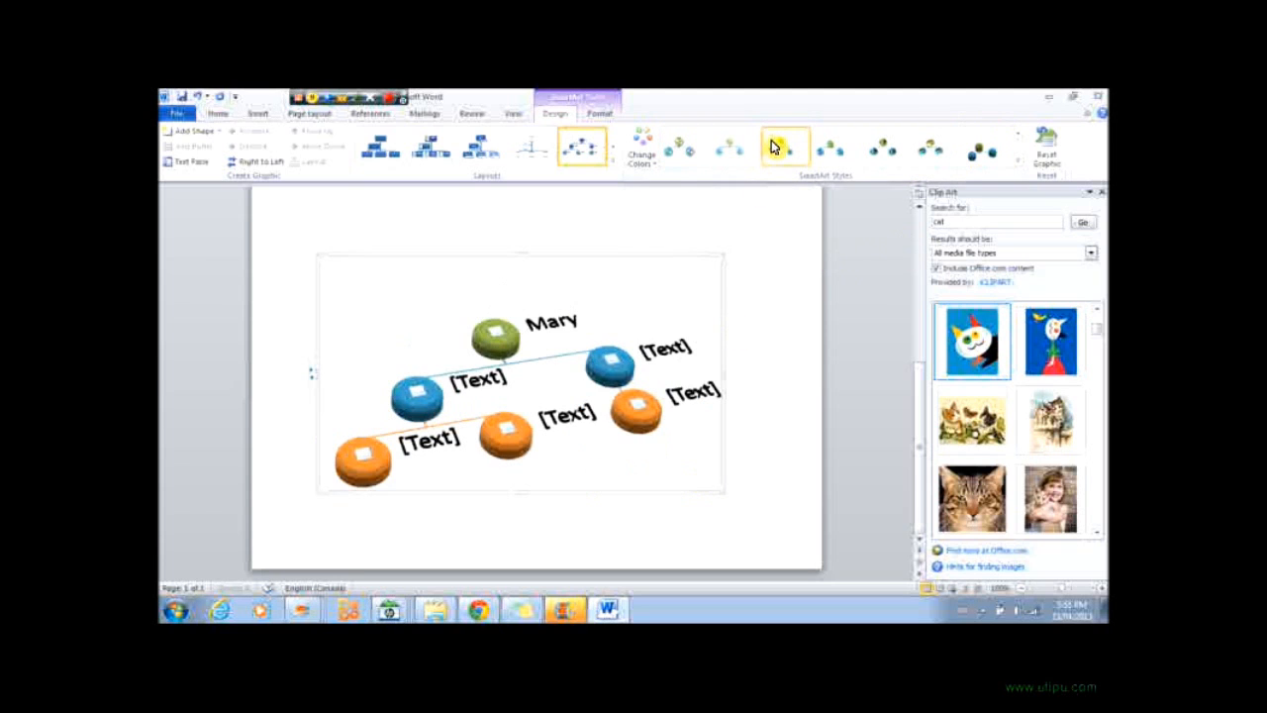
click(871, 154)
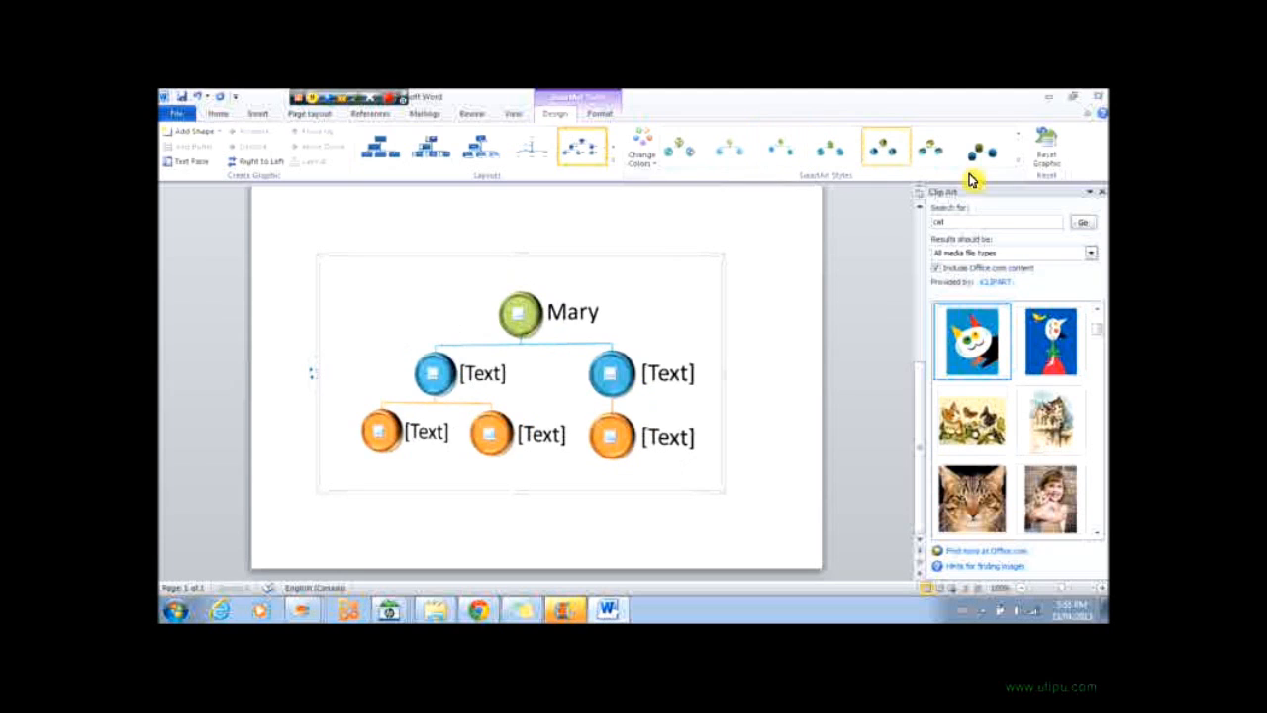
click(1021, 167)
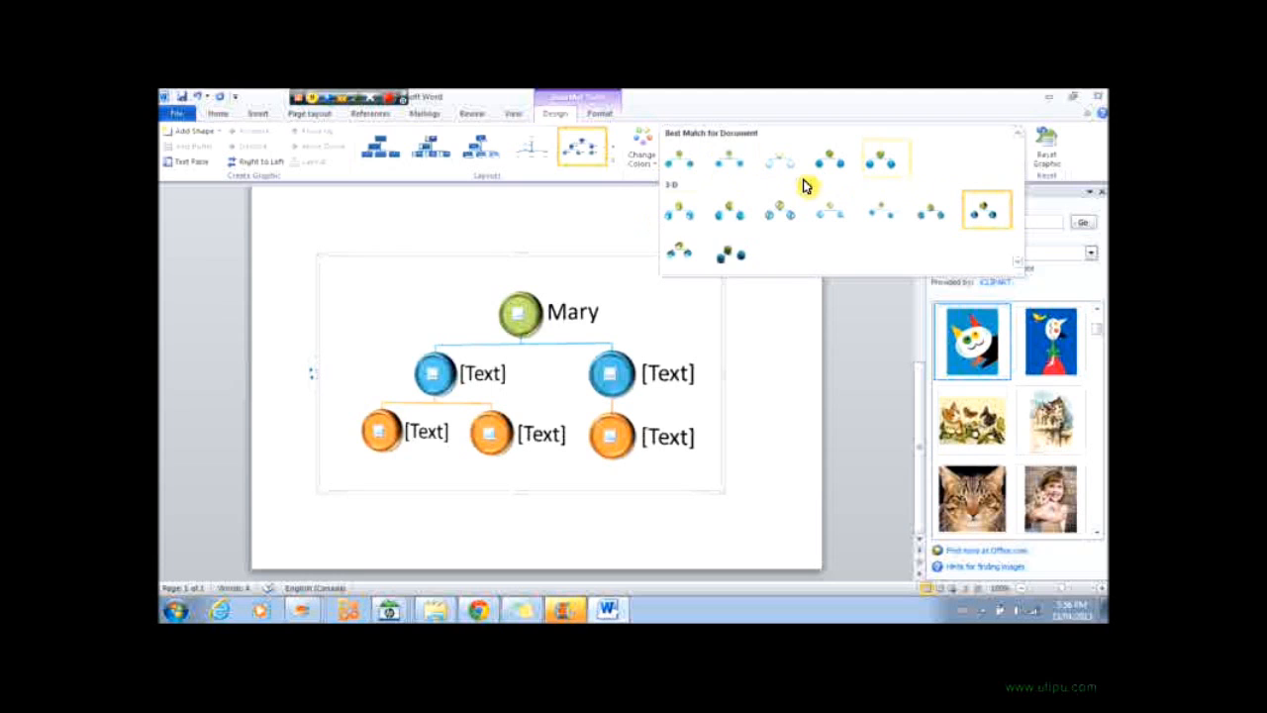
click(679, 212)
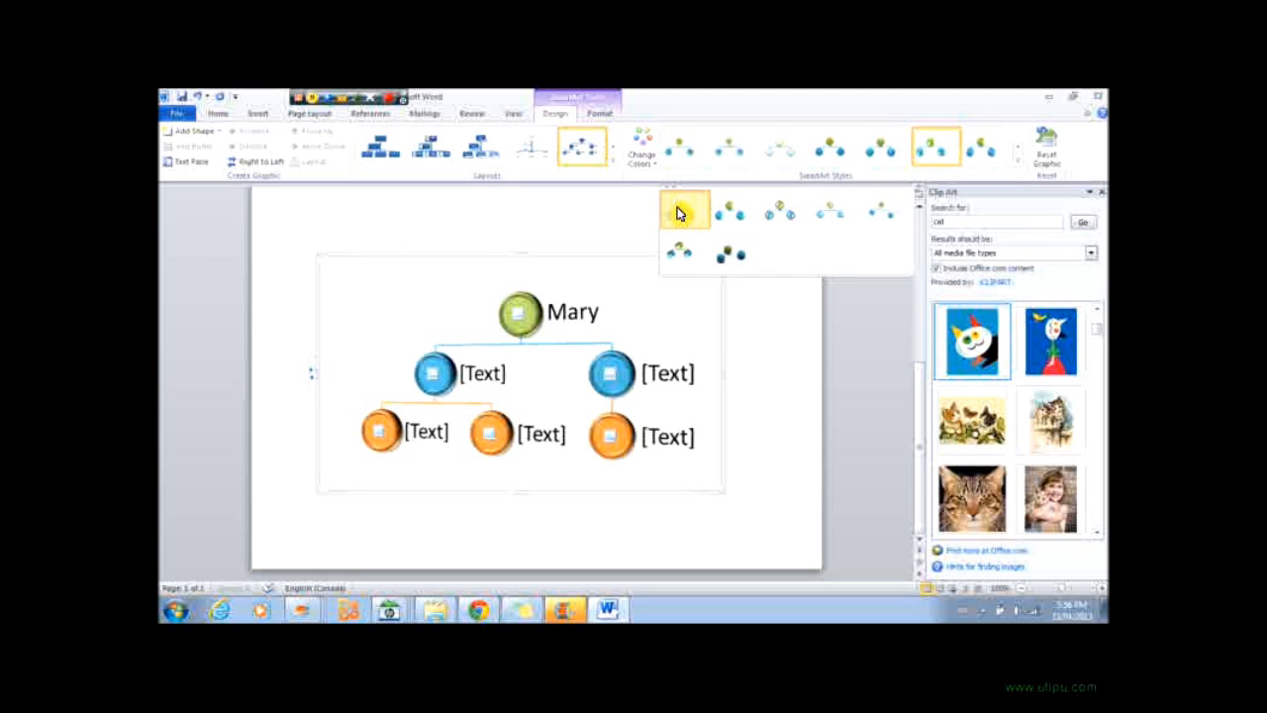
Enter a person's name in the left second-level node and add two new shapes beside it.
click(483, 379)
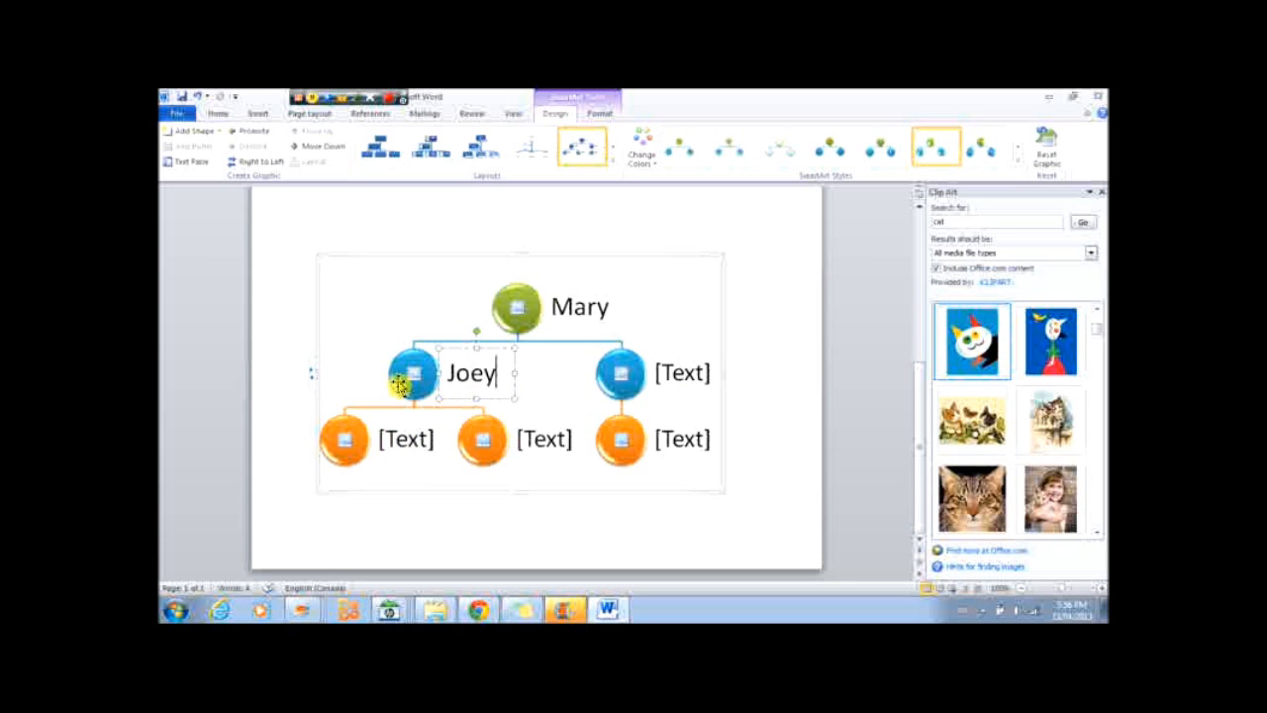
click(198, 134)
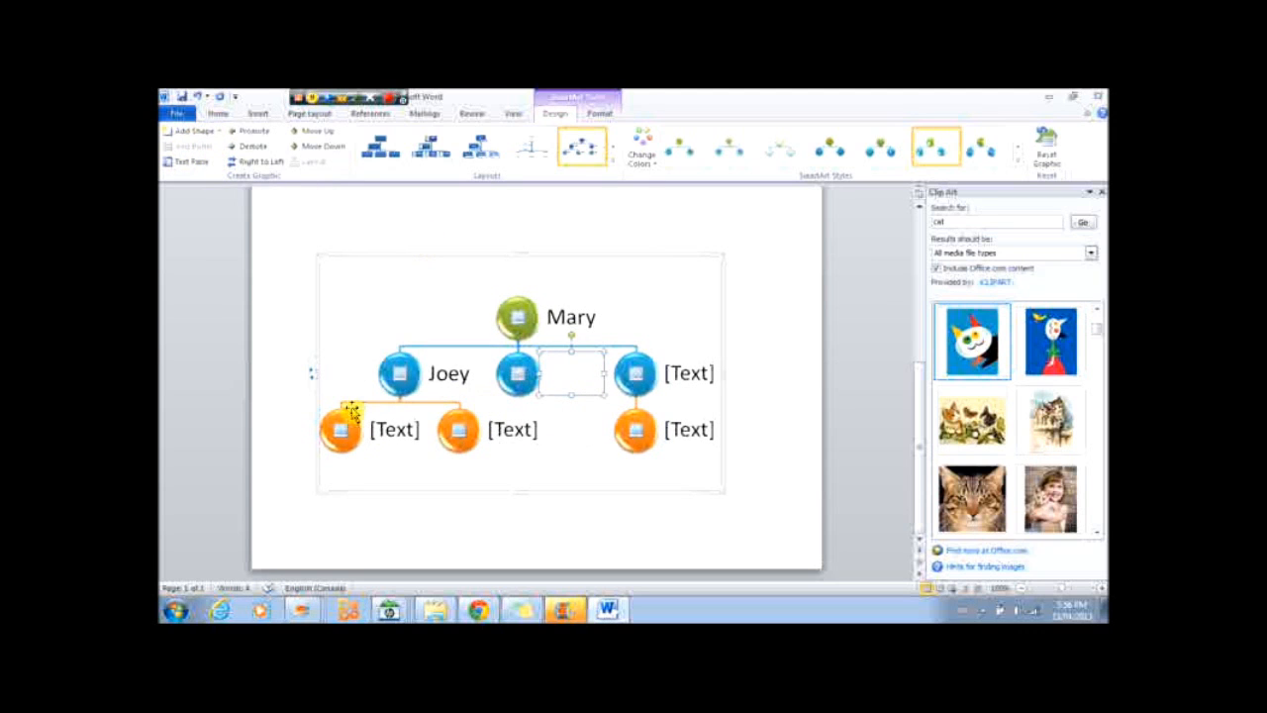
click(219, 133)
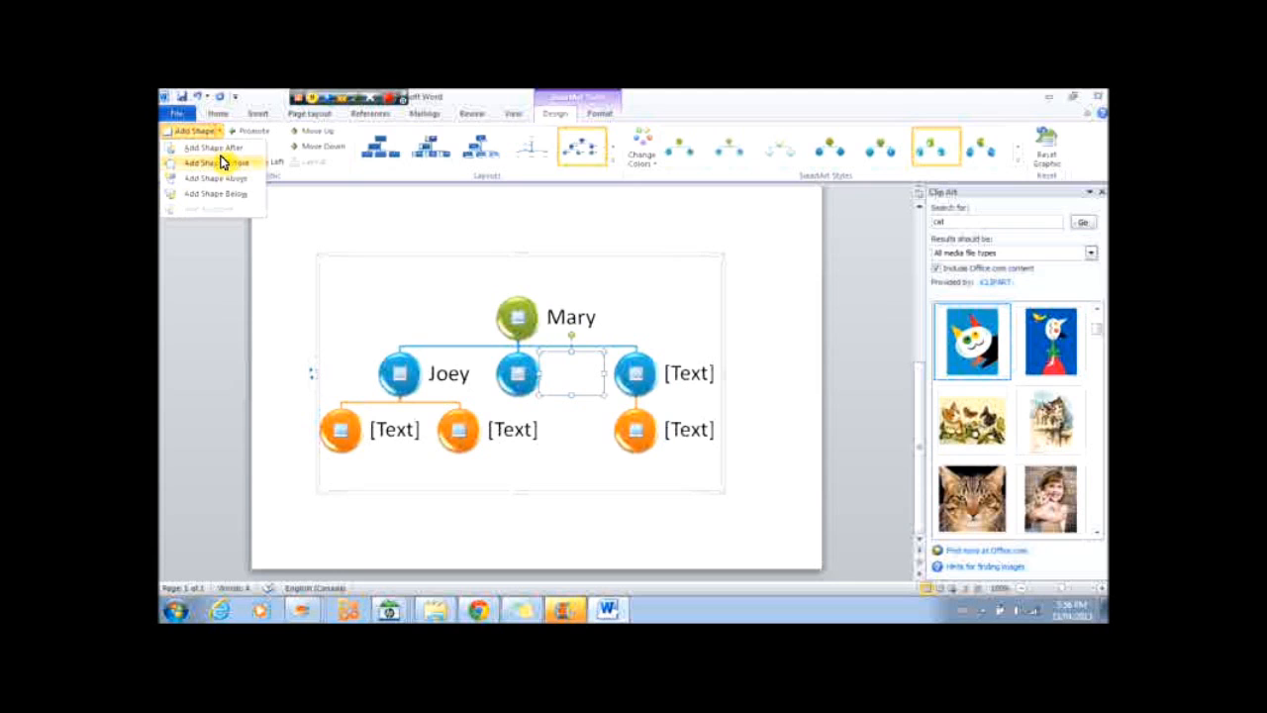
click(224, 165)
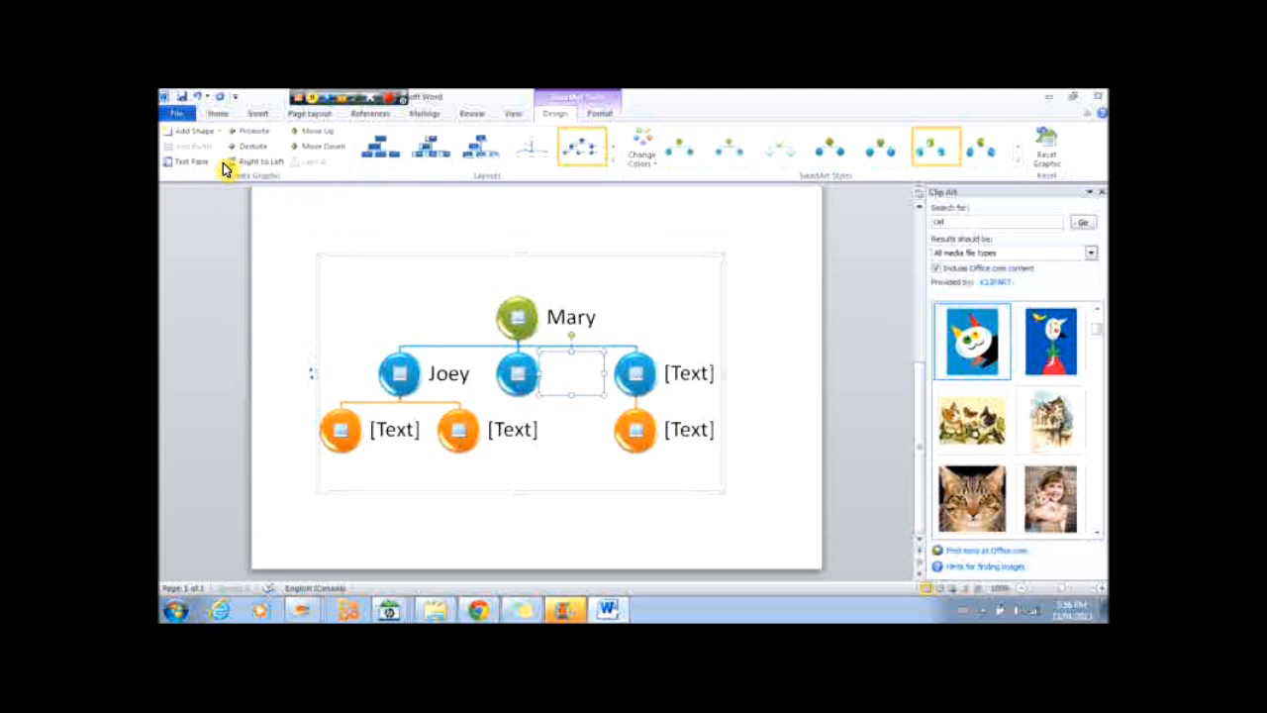
Undo the two shapes that were added beside Joey's node.
click(201, 99)
click(201, 99)
click(201, 99)
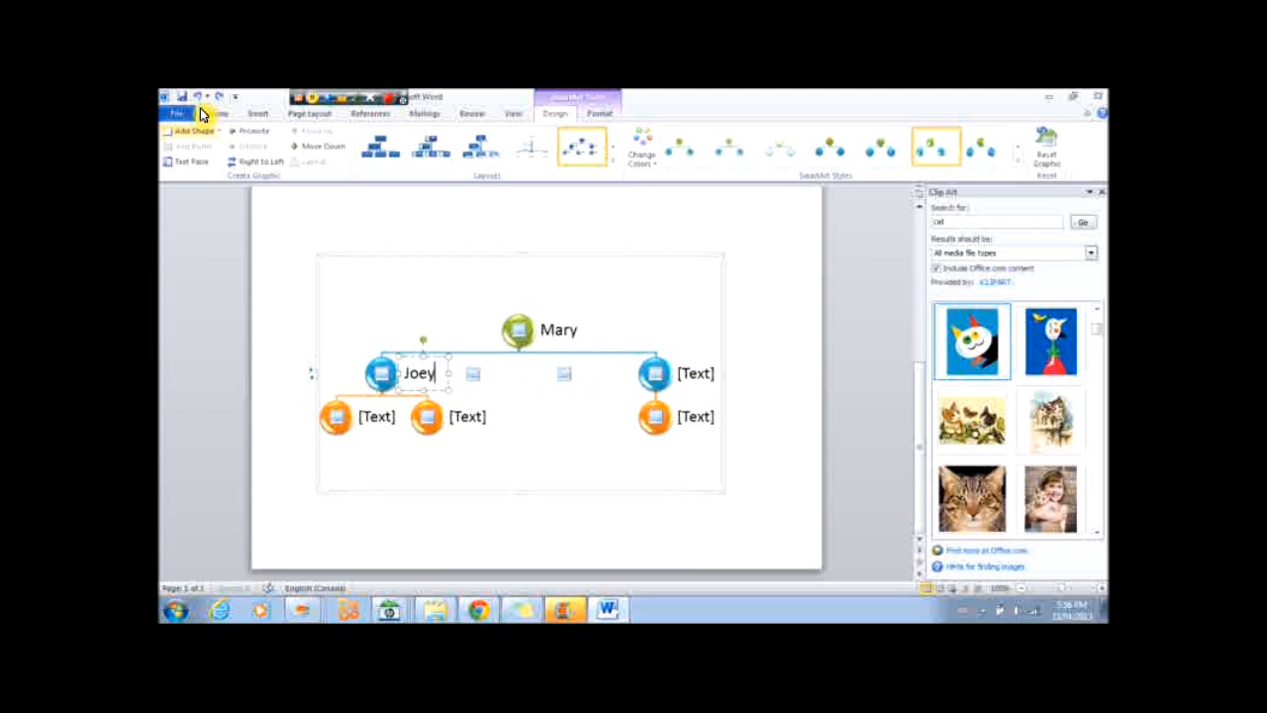
Add a new second-level shape before Joey's node in the SmartArt hierarchy.
click(398, 380)
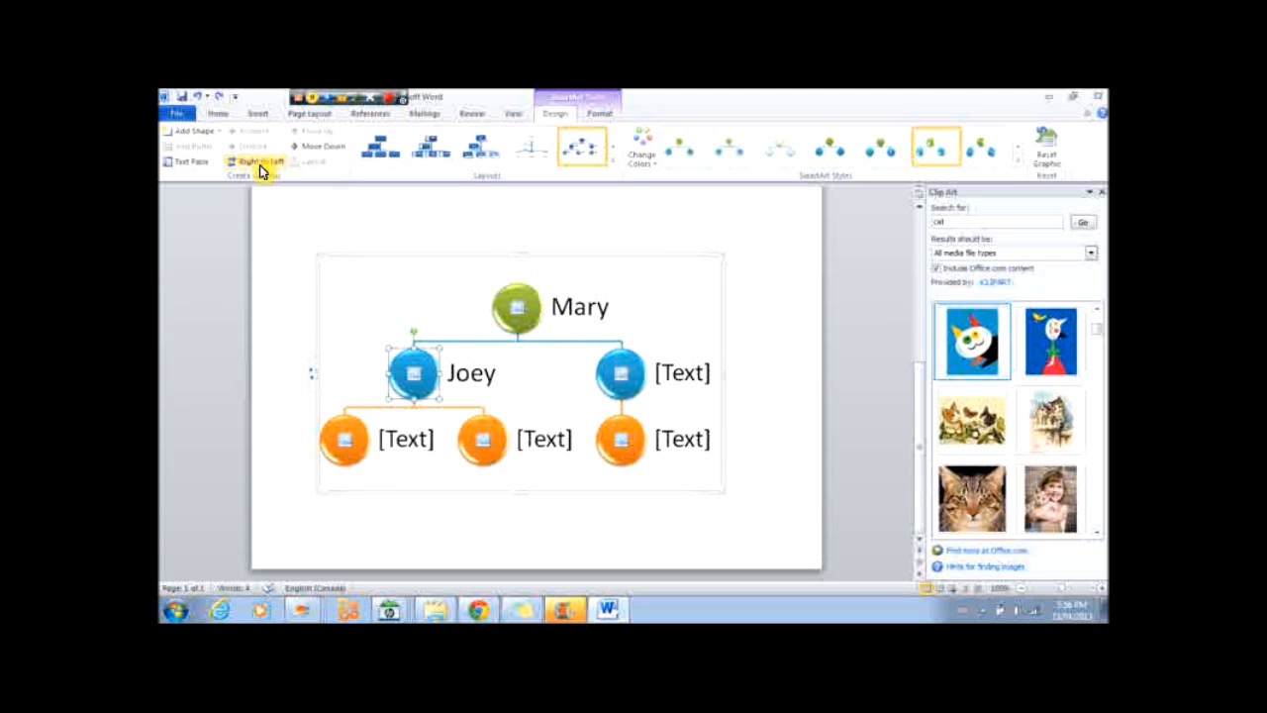
click(220, 133)
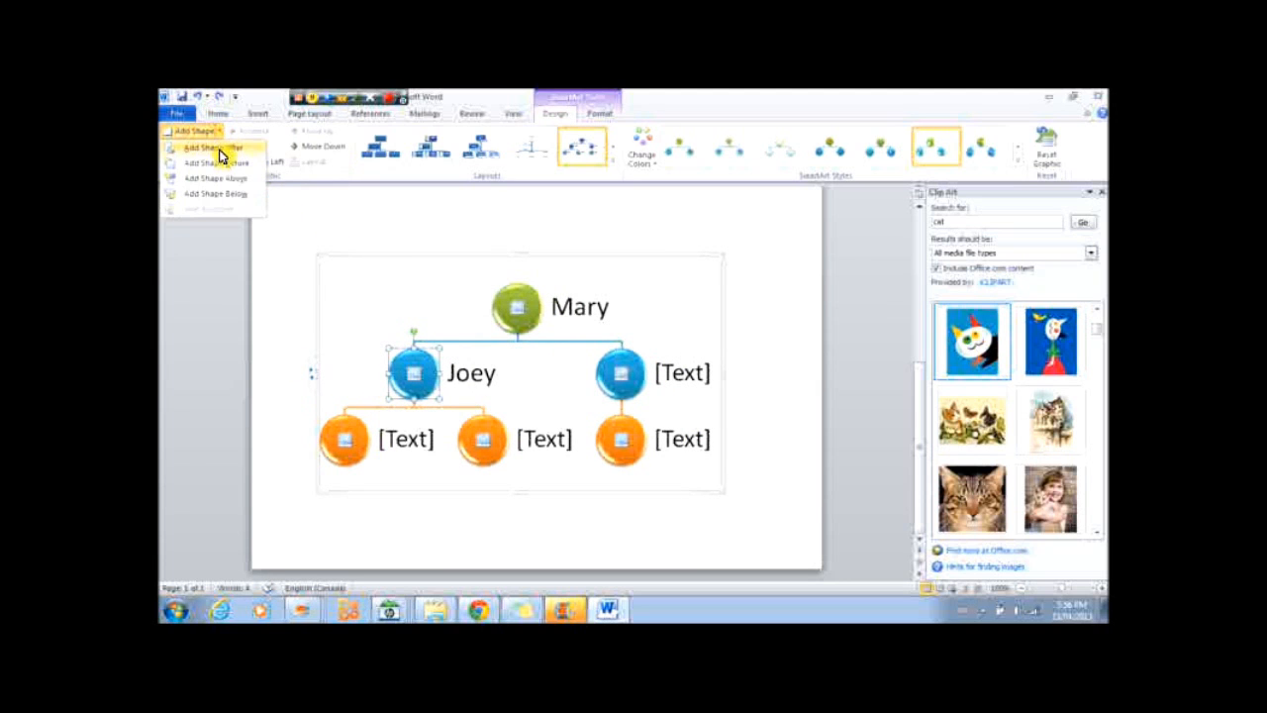
click(218, 163)
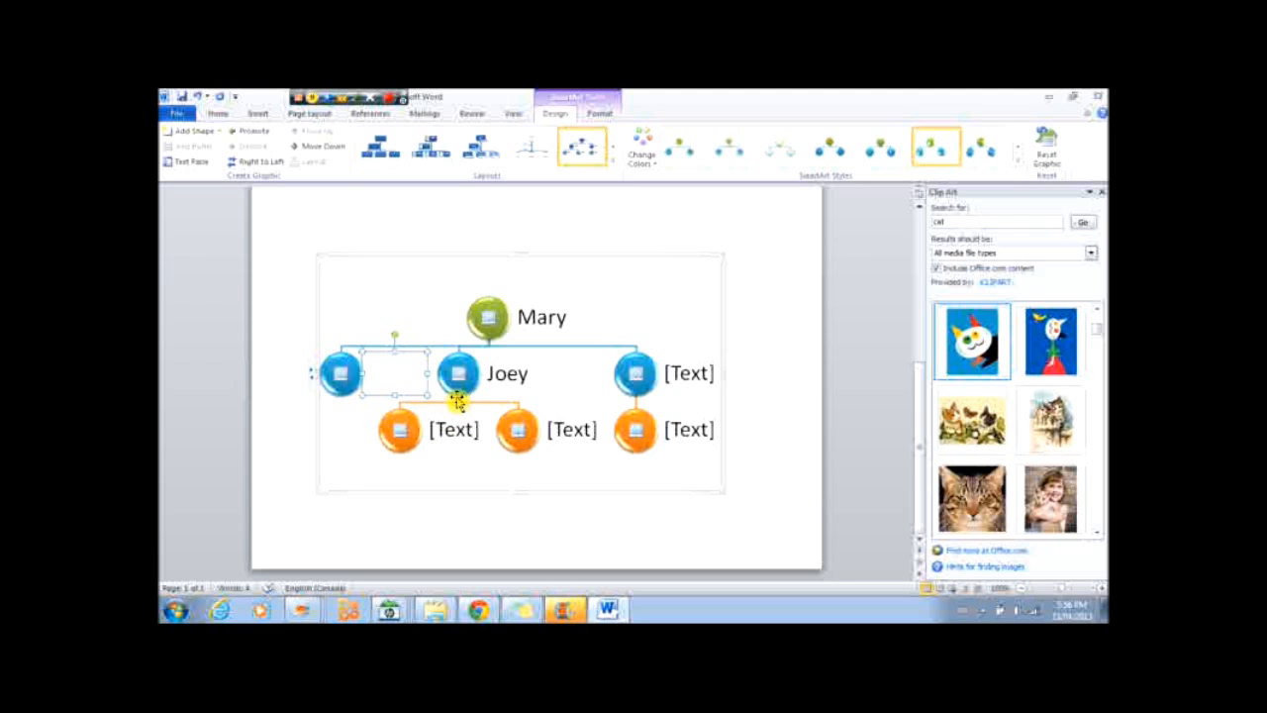
drag(371, 418, 336, 406)
click(582, 471)
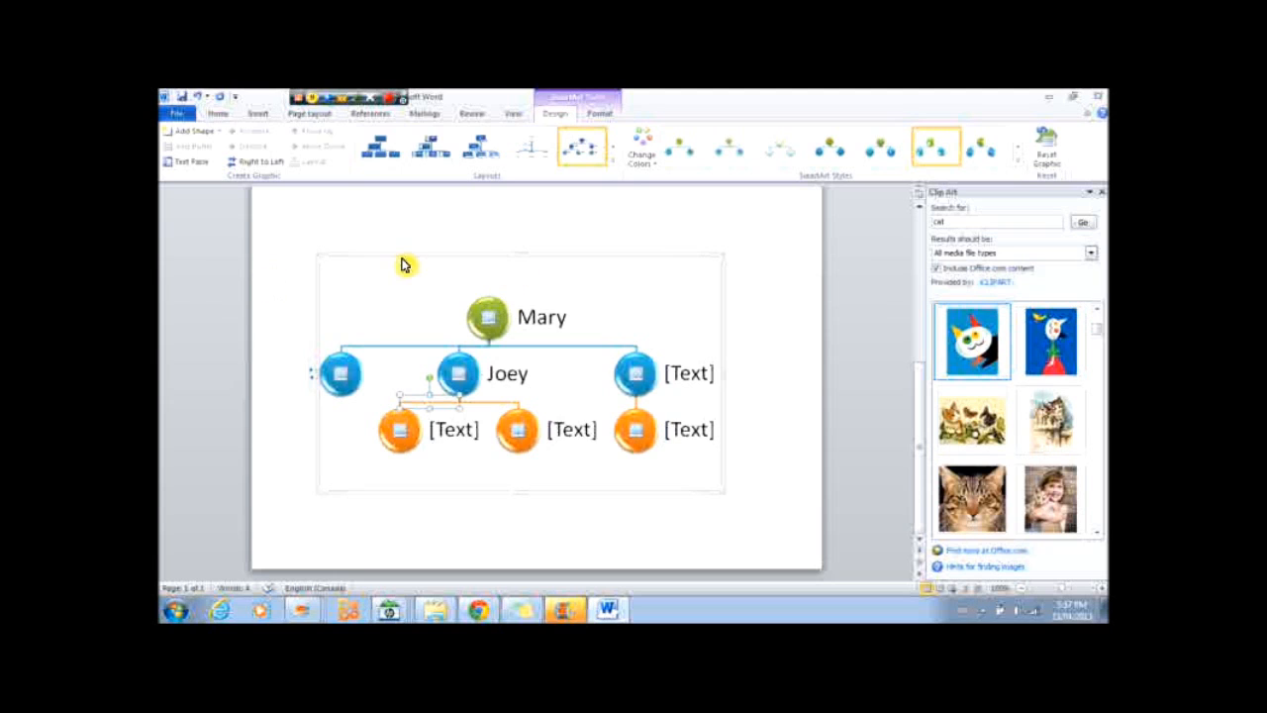
Fill the empty hierarchy nodes with placeholder text: dg, dfhbdgh, dfa\hbfgn, fgnghdm and xvhbfgxj.
click(693, 377)
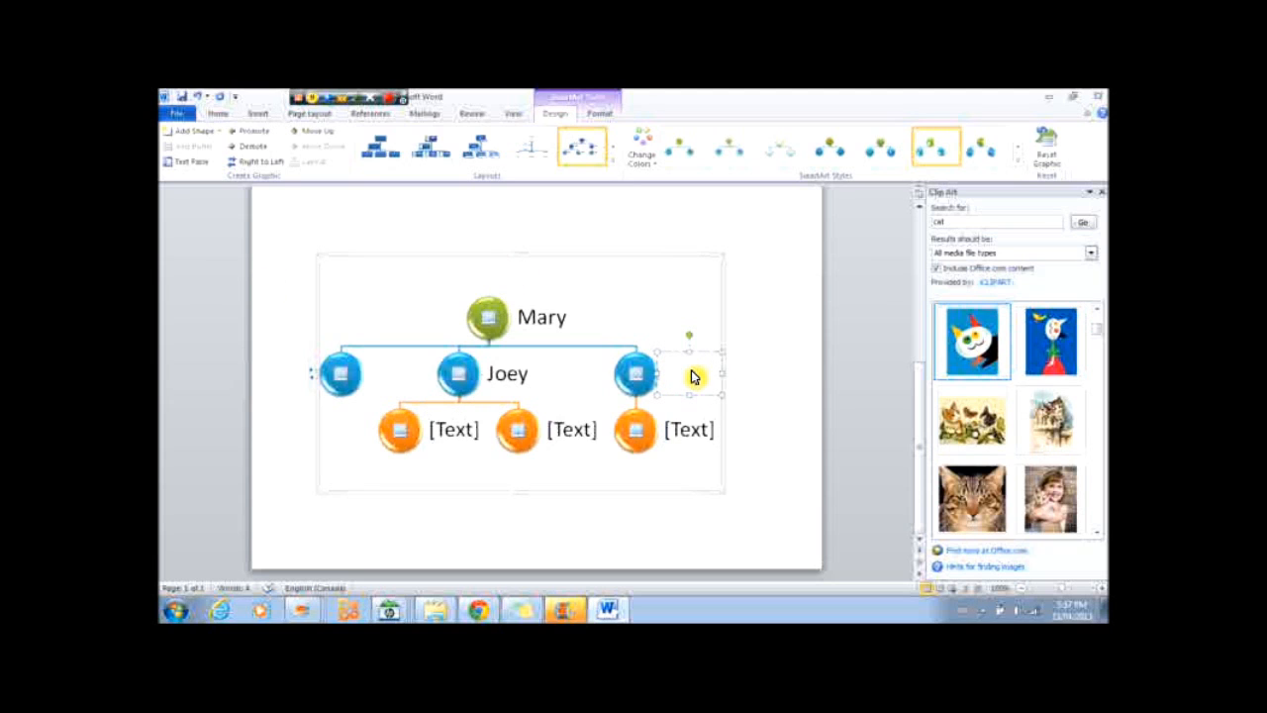
text(dg)
click(699, 431)
text(dfhb dgh)
click(580, 430)
text(dfa\hbf gn)
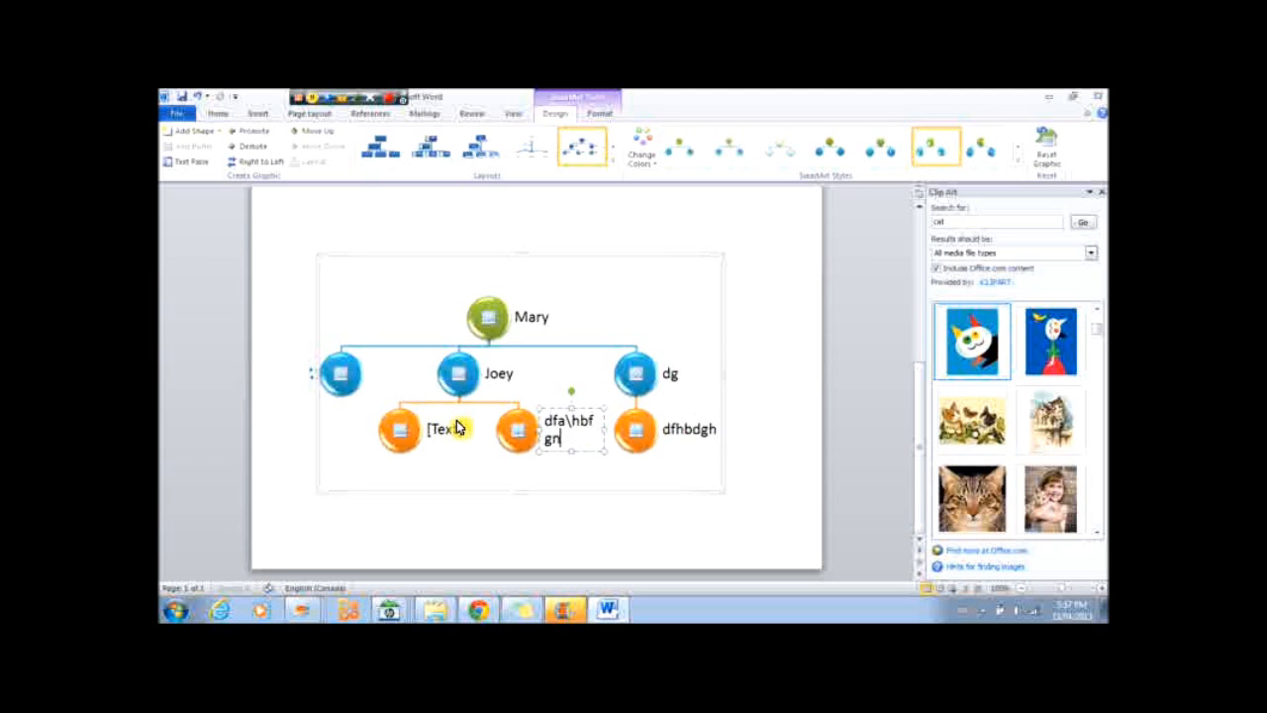
click(446, 430)
text(fgnghdm)
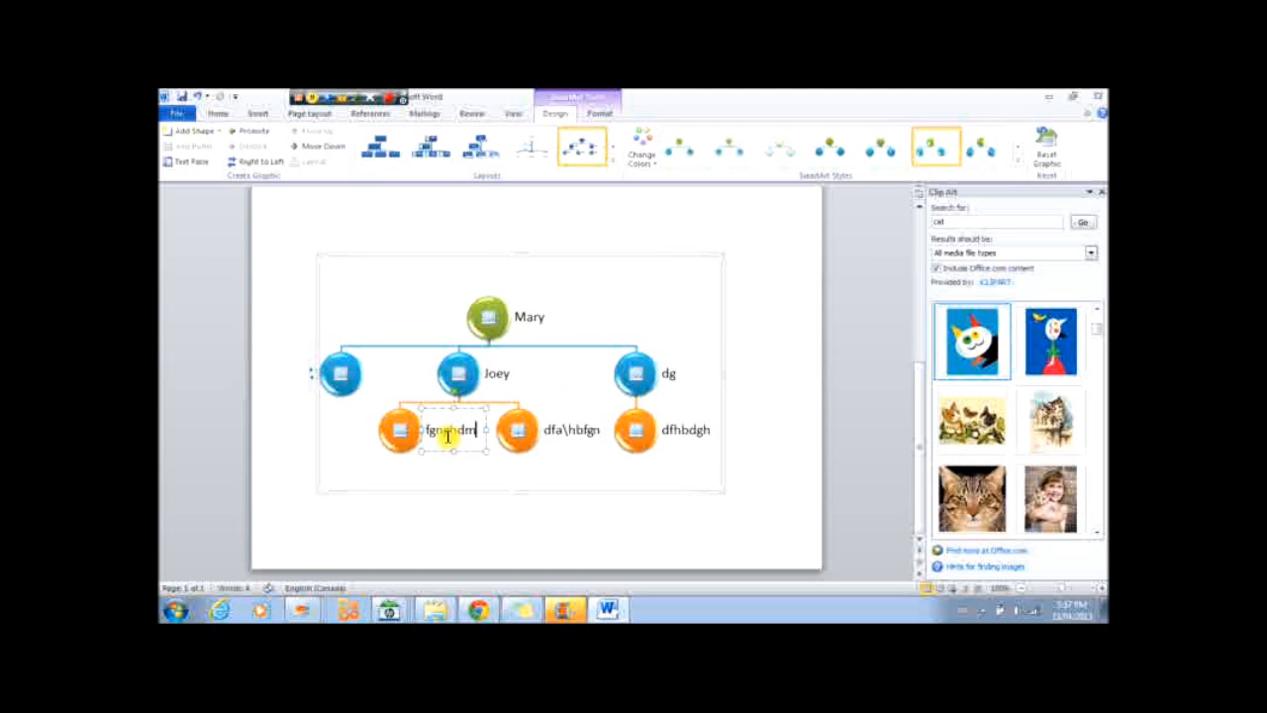
click(368, 373)
text(xvhbfgx)
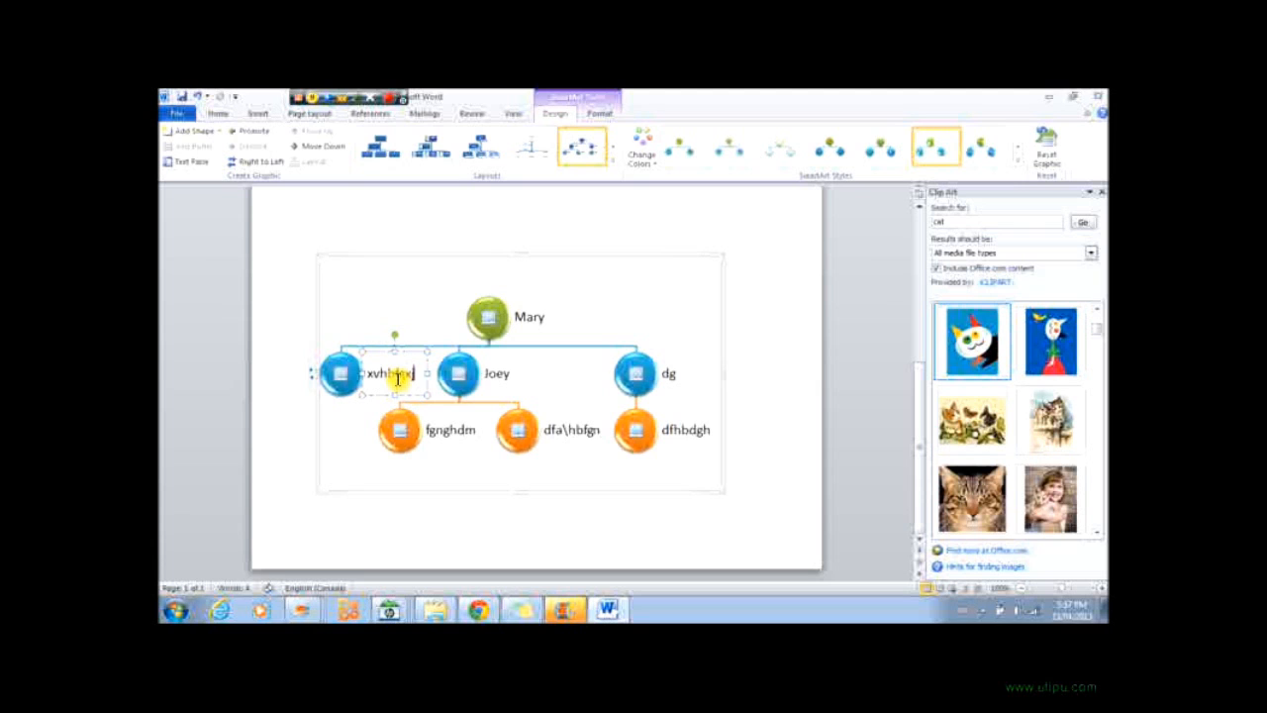
Insert a default clustered column chart and close the Clip Art pane.
click(265, 116)
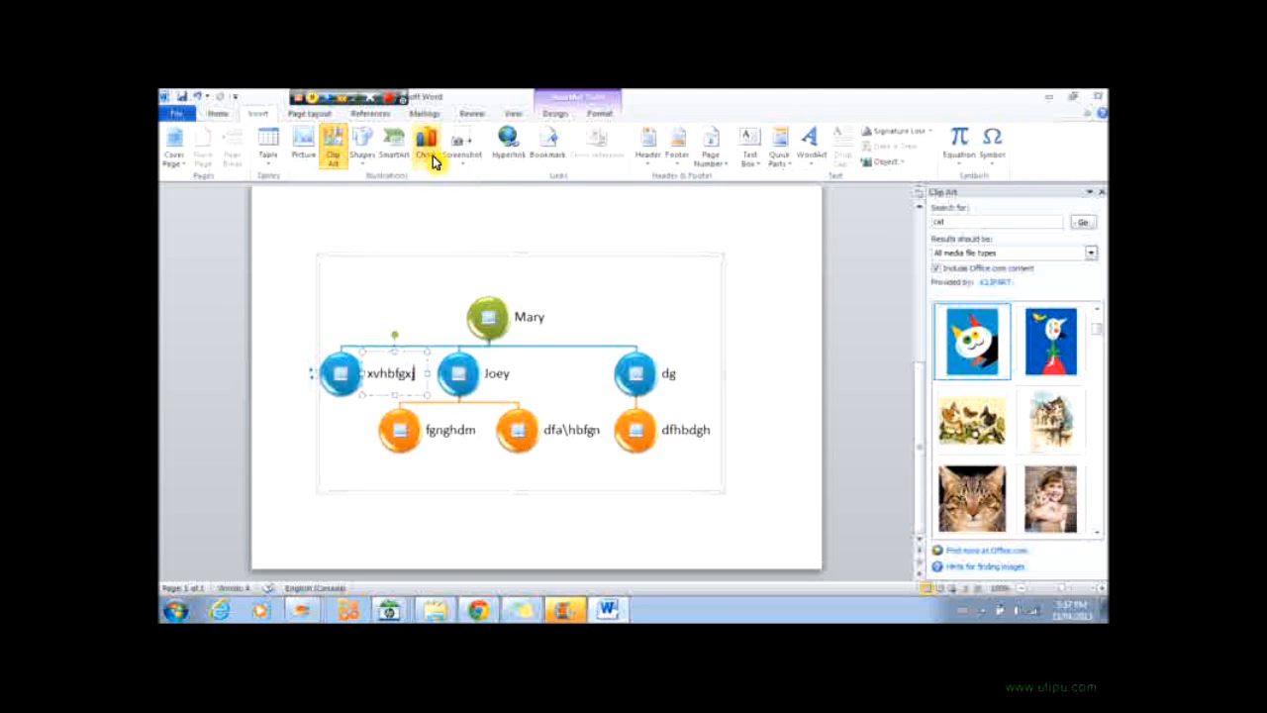
click(426, 153)
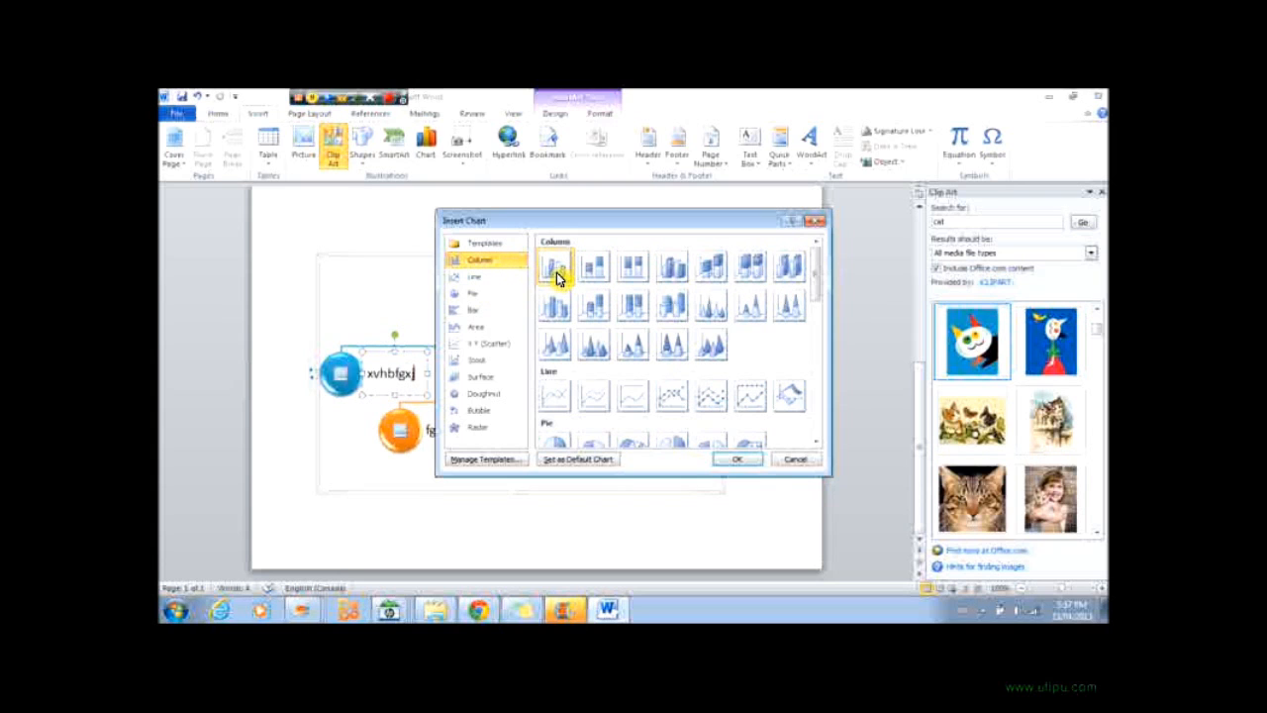
click(744, 461)
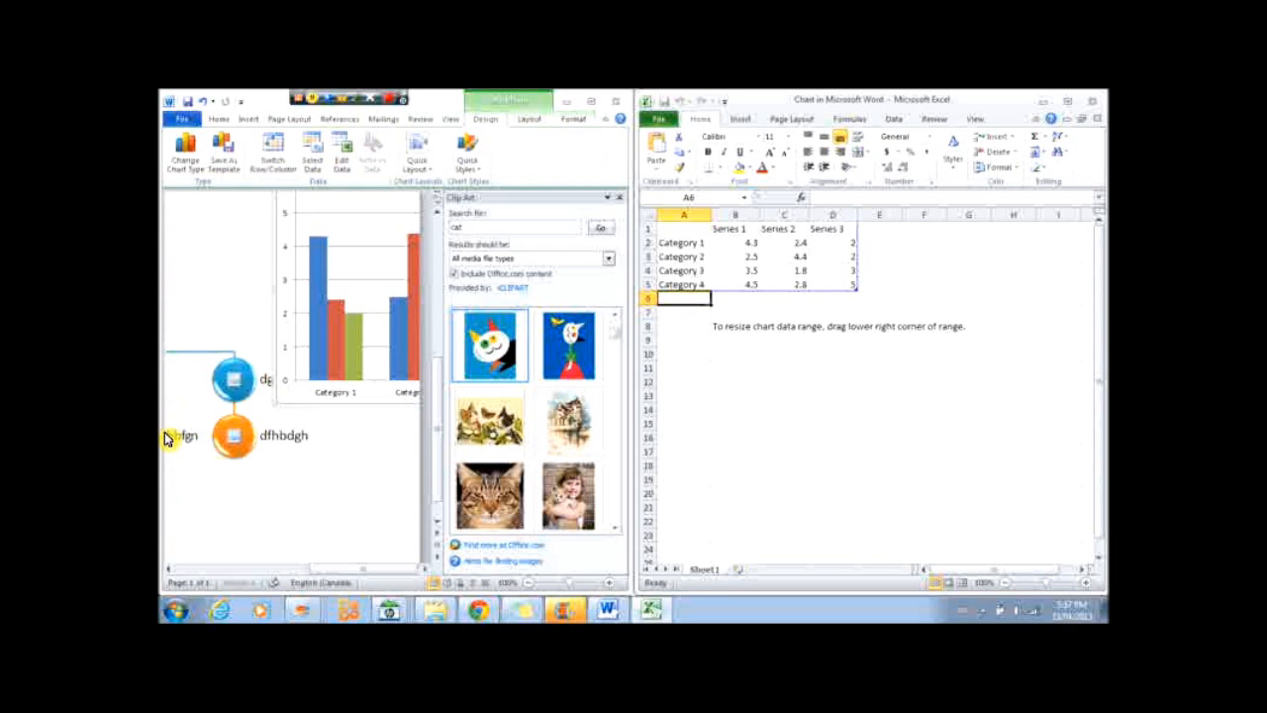
click(611, 197)
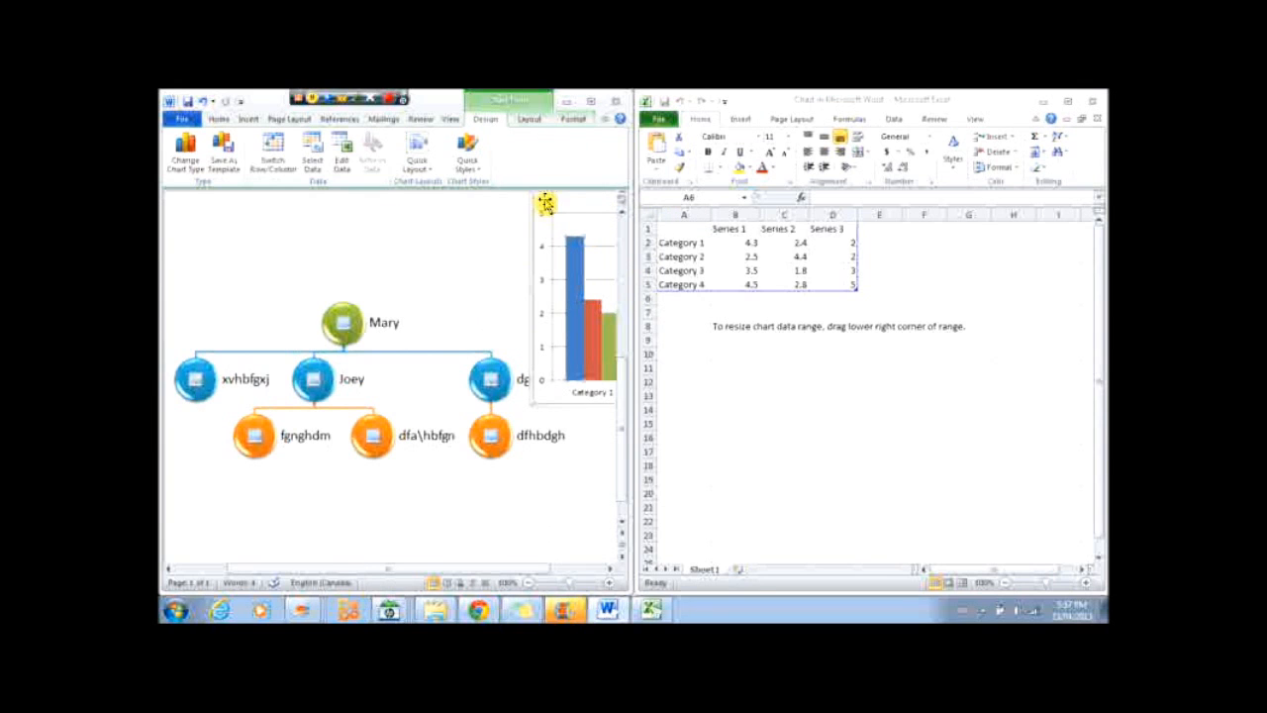
Browse the chart's Format, Layout and Design tool options.
click(573, 119)
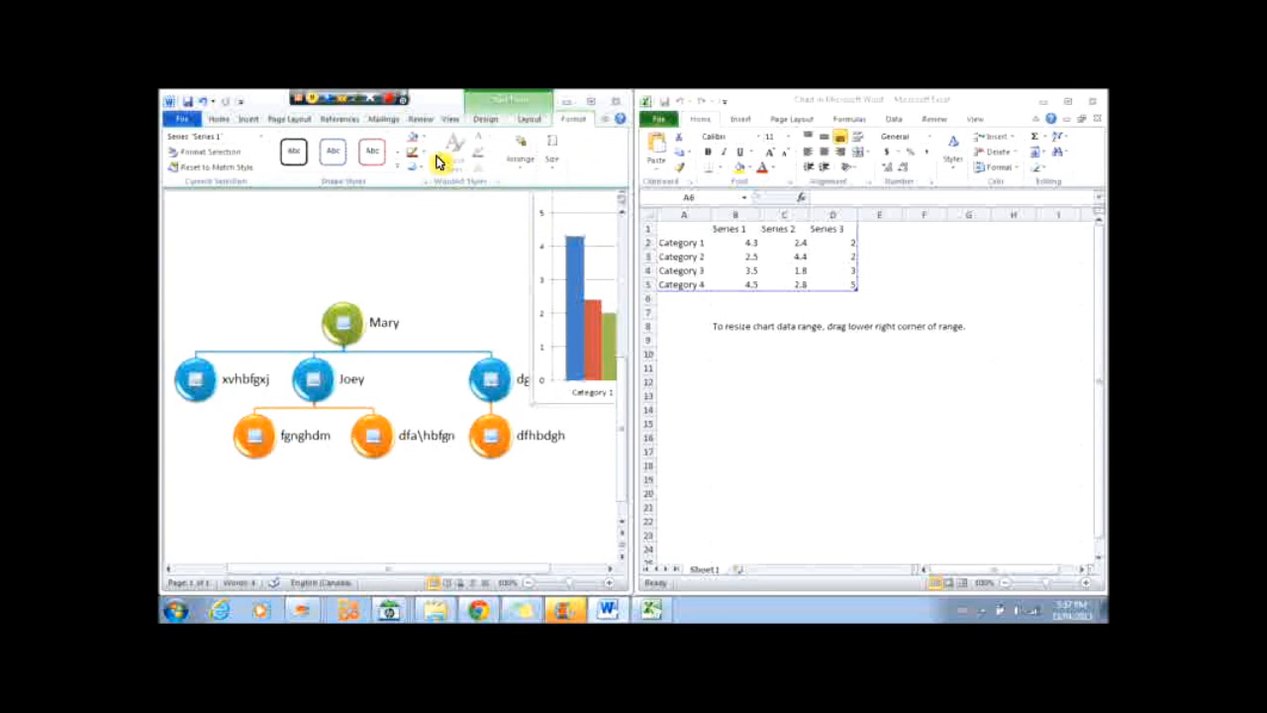
click(529, 122)
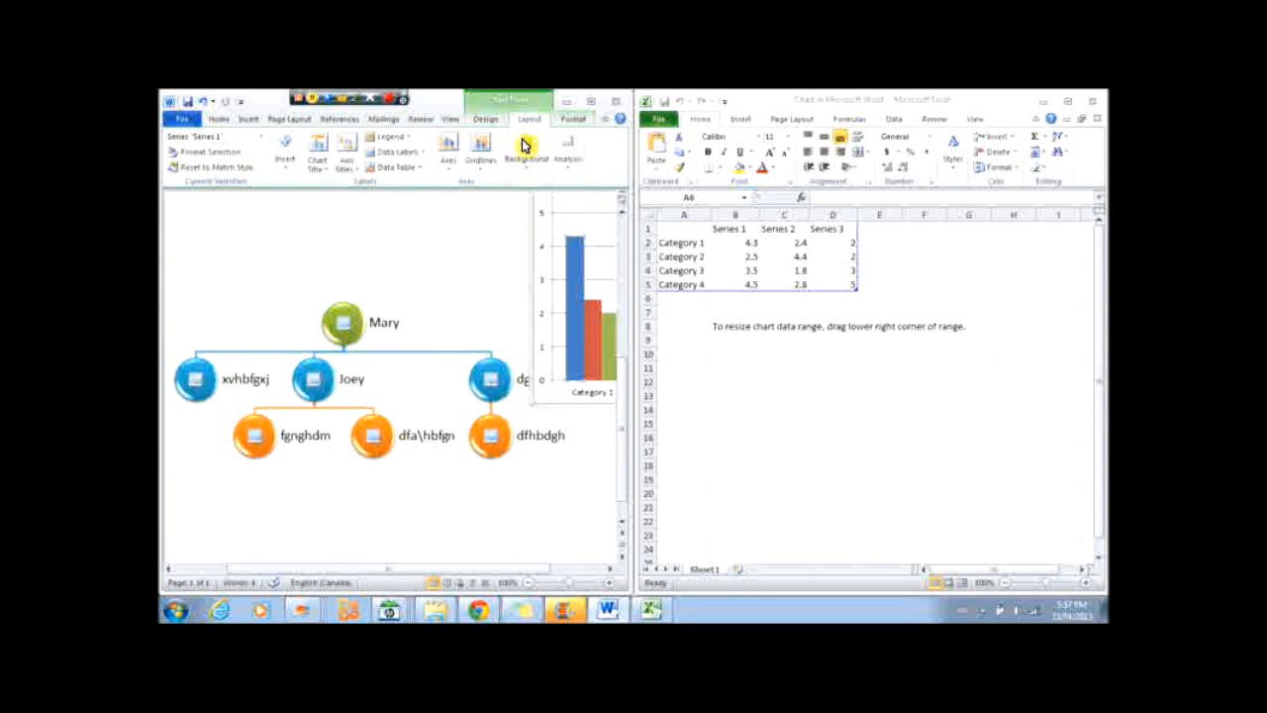
click(491, 121)
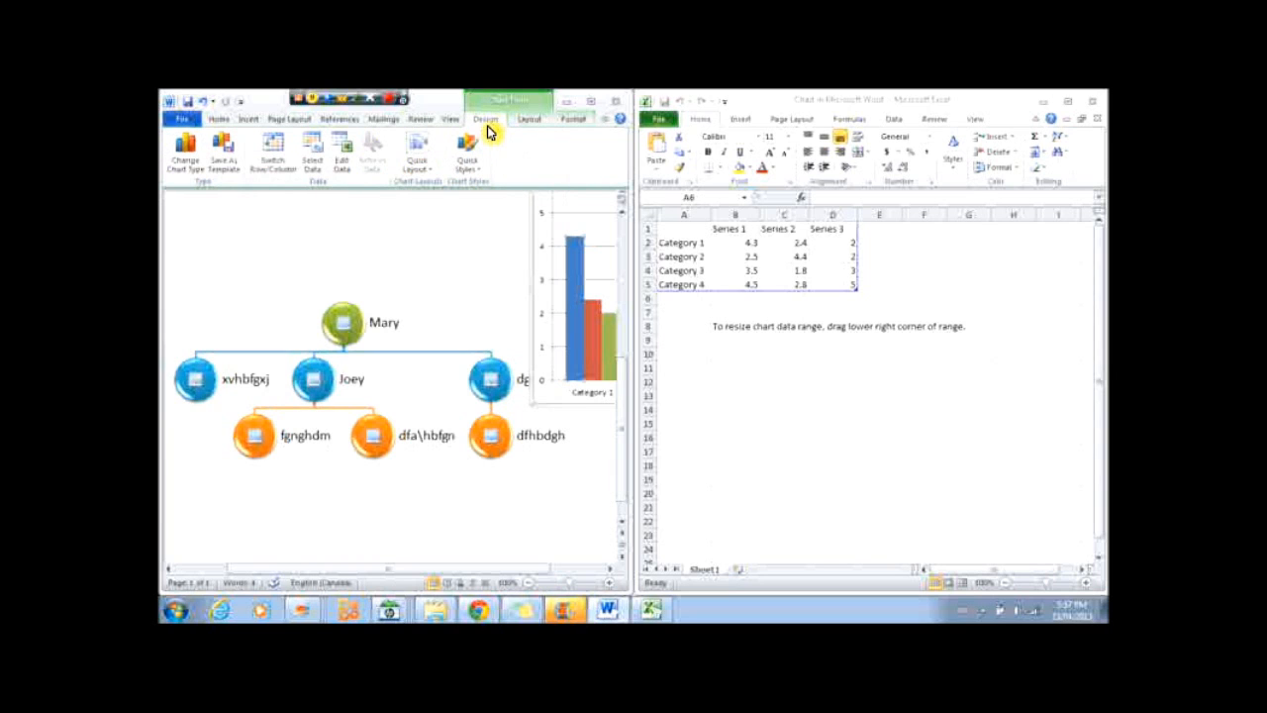
click(574, 118)
mouse_move(532, 218)
mouse_down()
mouse_move(513, 232)
mouse_move(530, 229)
mouse_up()
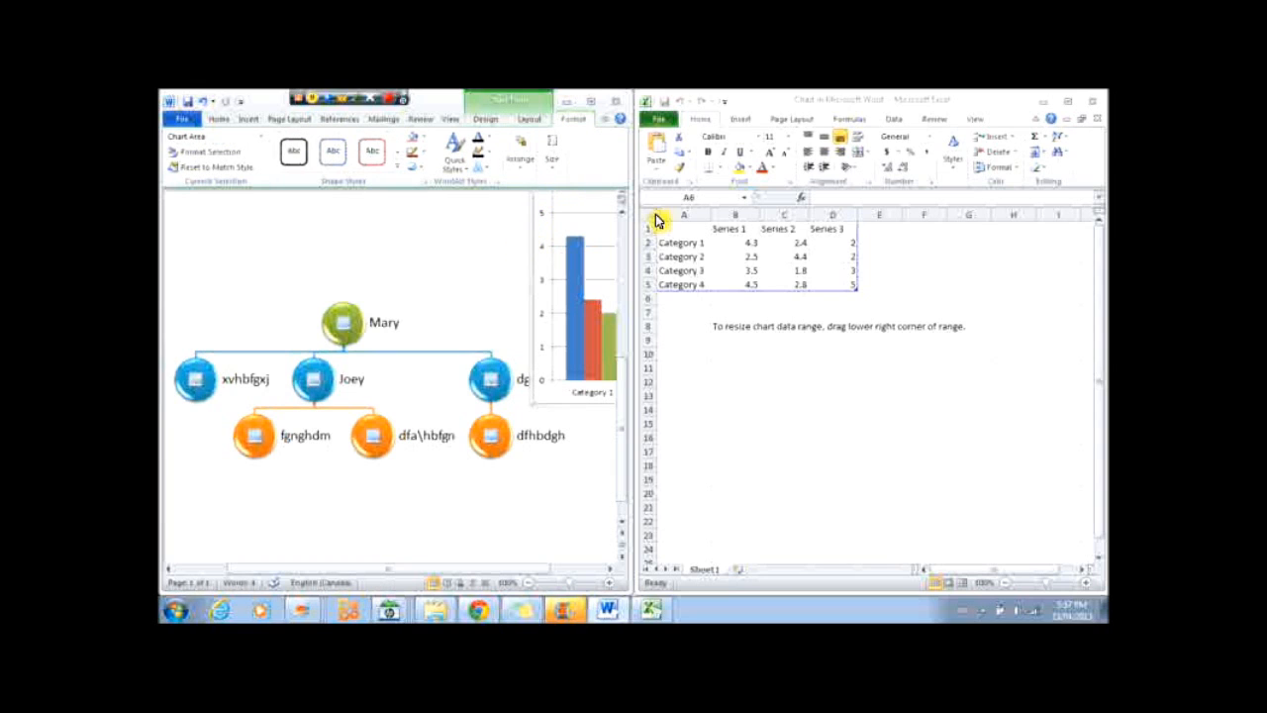
Change the chart's text wrapping so it floats, and position it near the top of the page.
click(1048, 111)
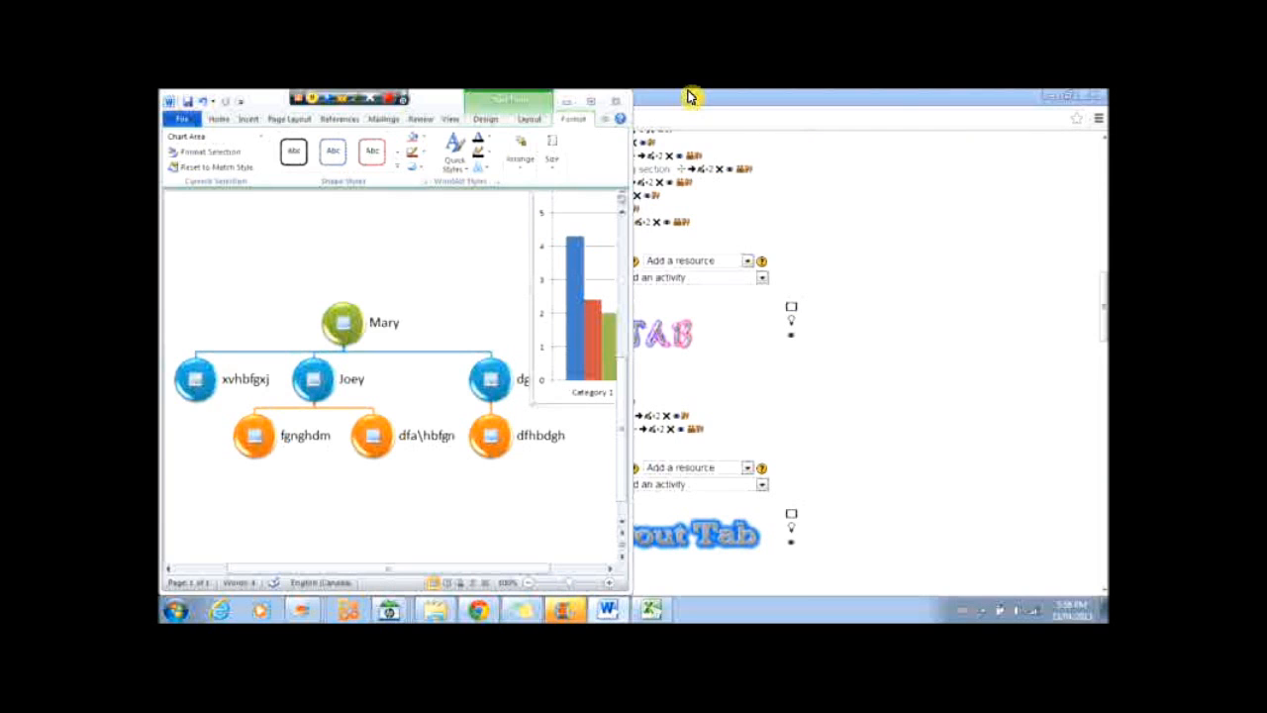
click(592, 101)
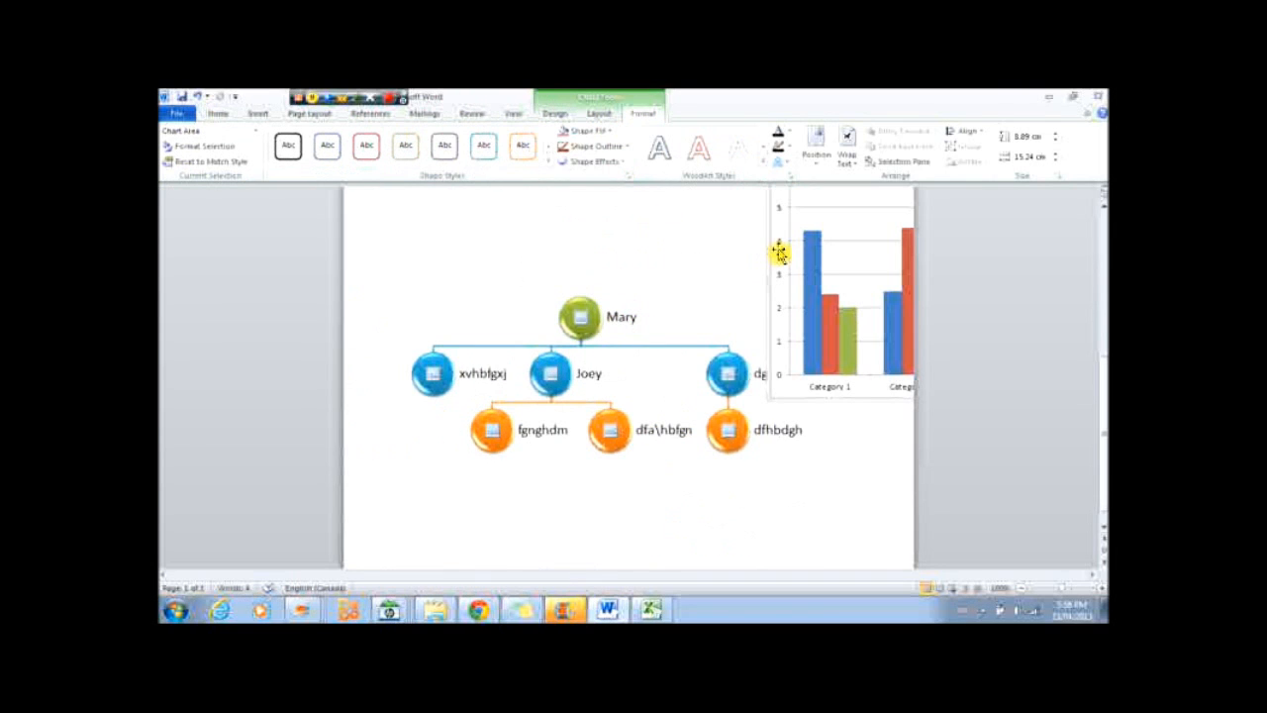
click(845, 147)
click(864, 230)
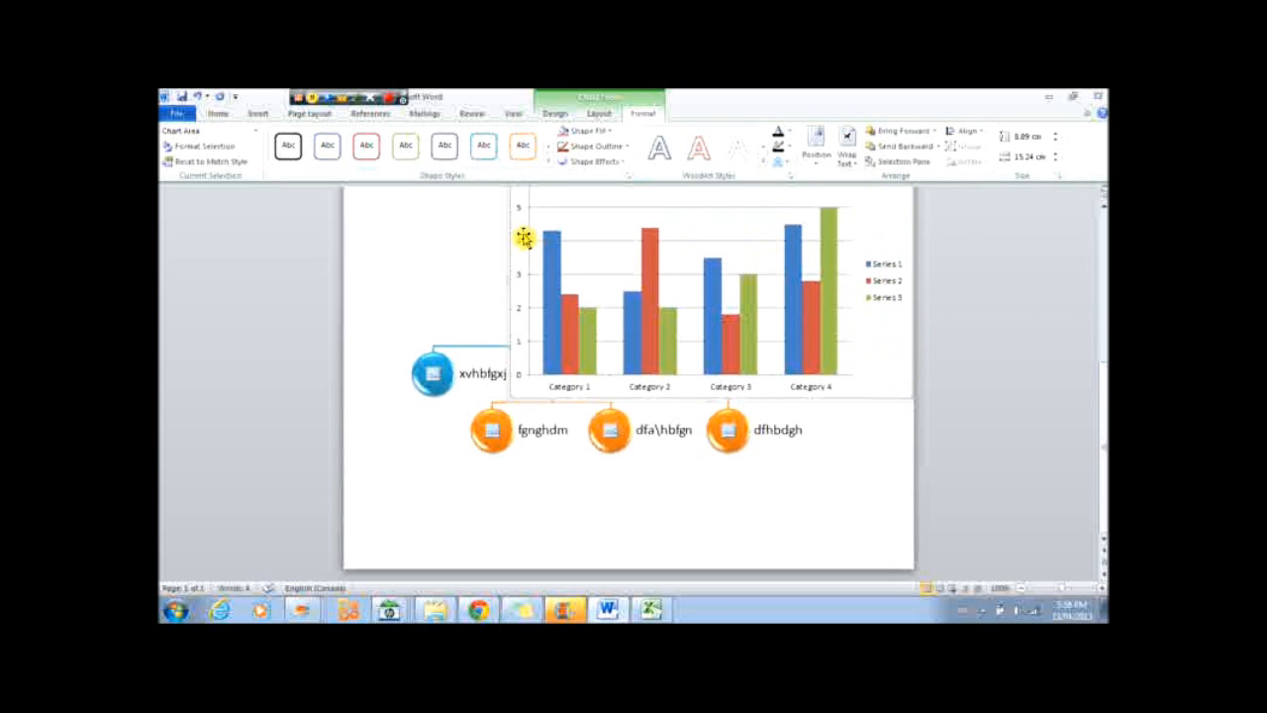
drag(424, 333, 406, 326)
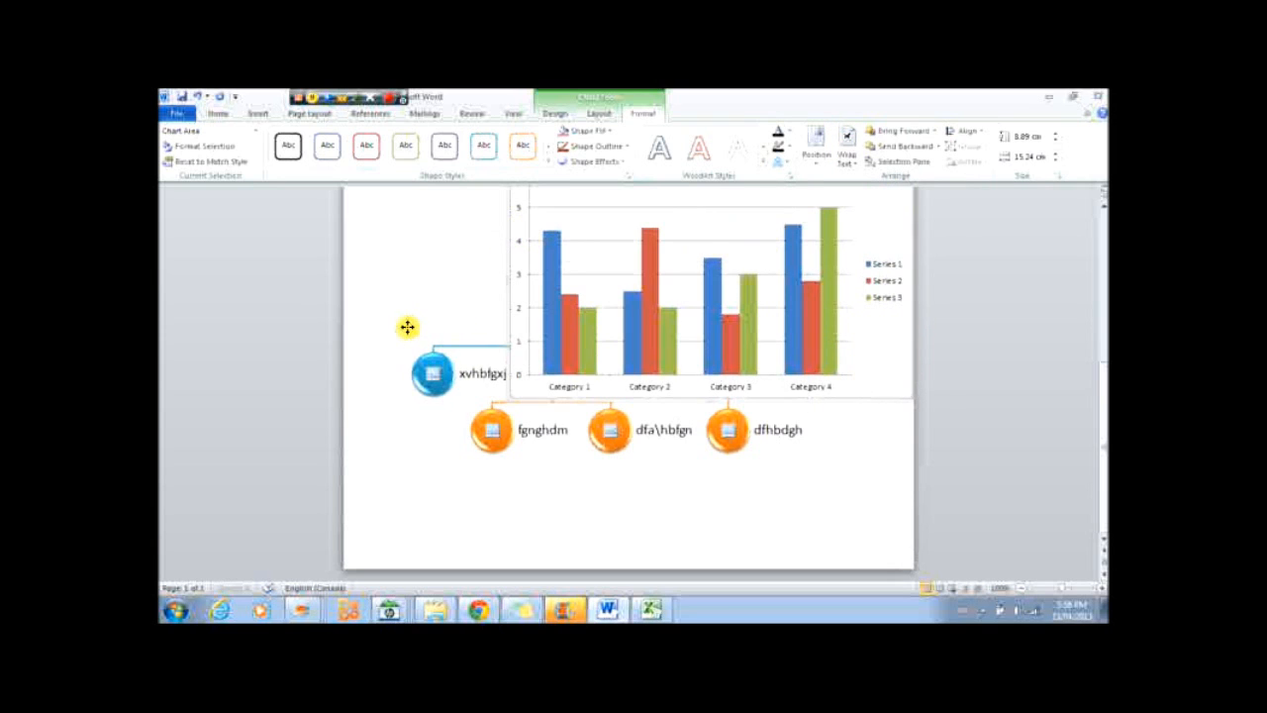
Arrange Word and the chart's data sheet side by side and rename the first series heading APPLE JUICE.
click(650, 616)
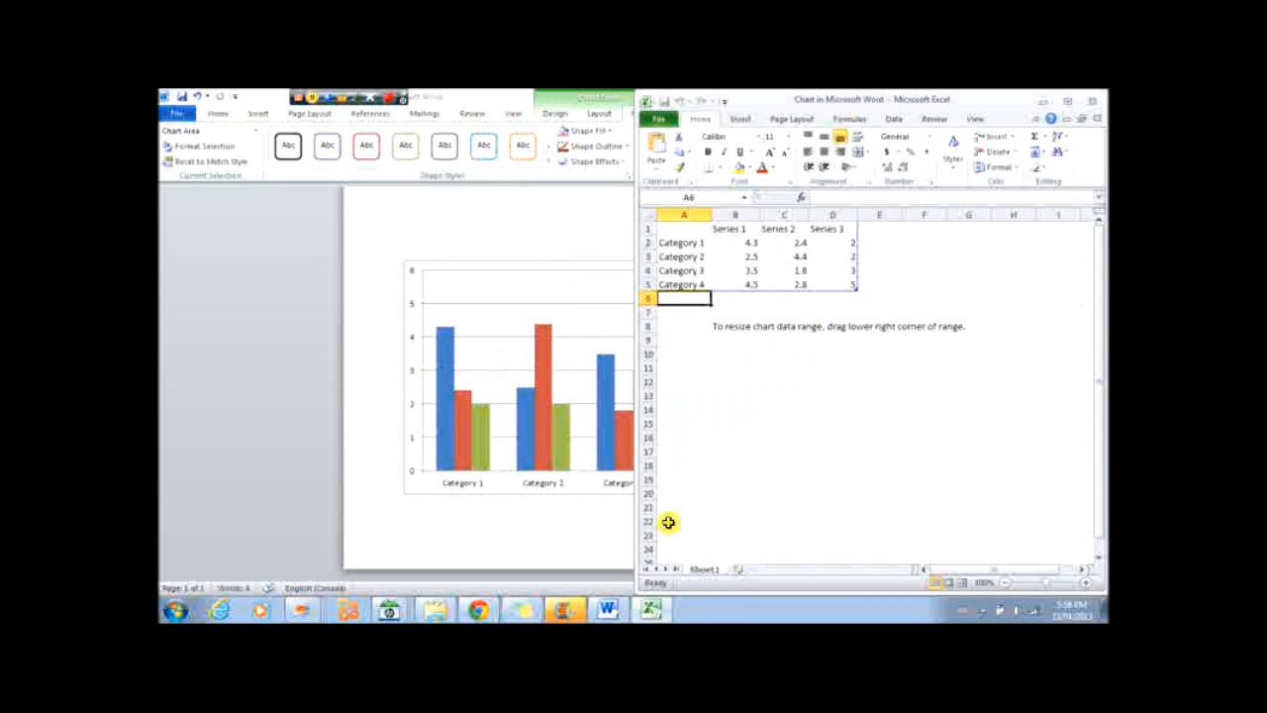
click(600, 105)
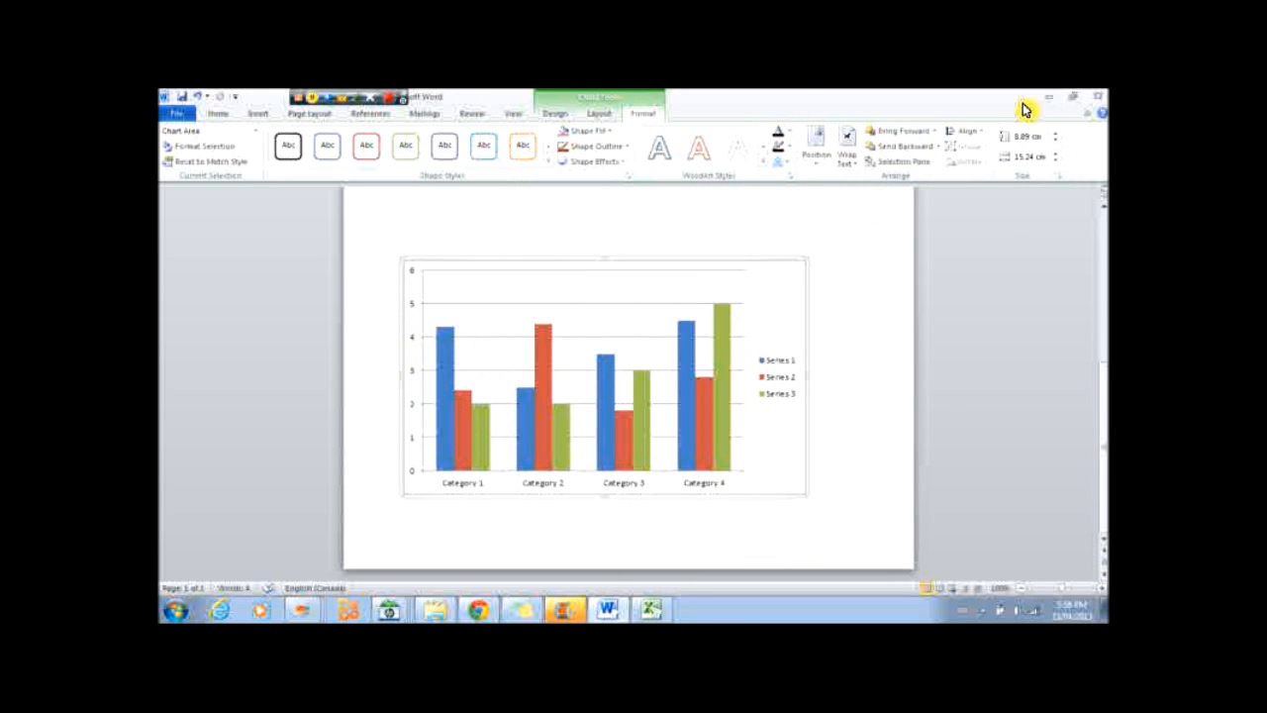
click(1073, 97)
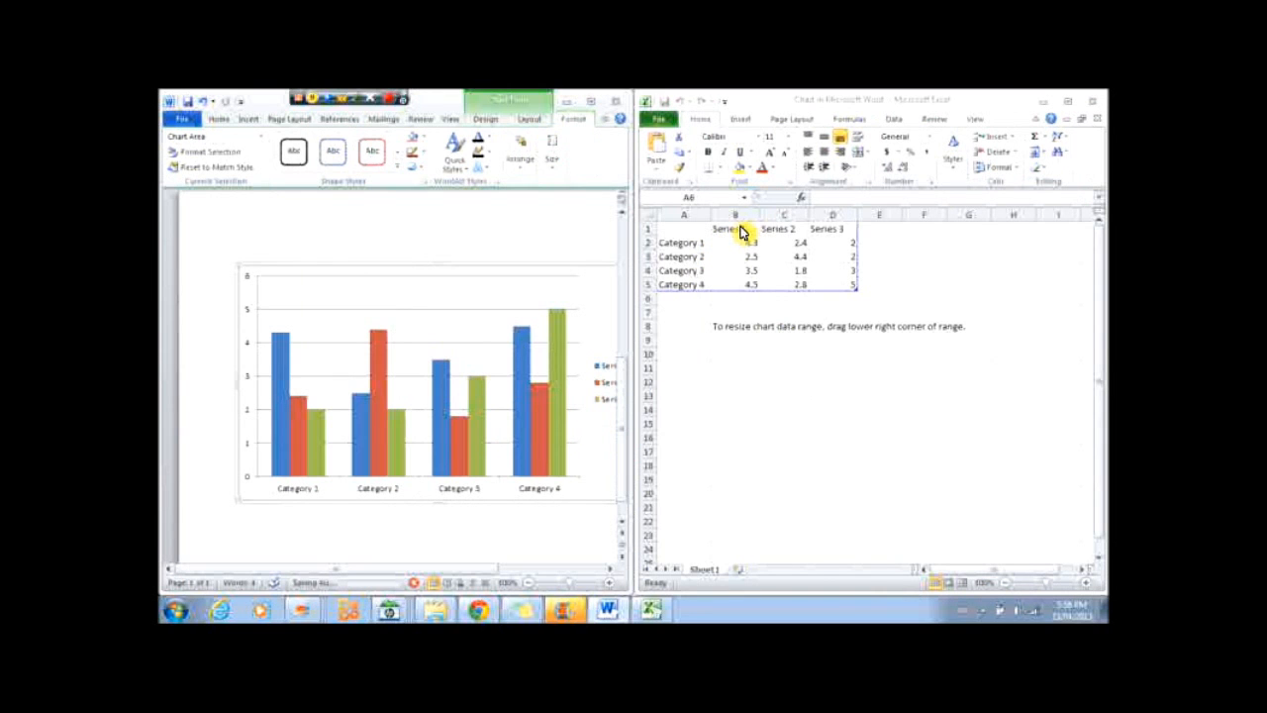
click(737, 228)
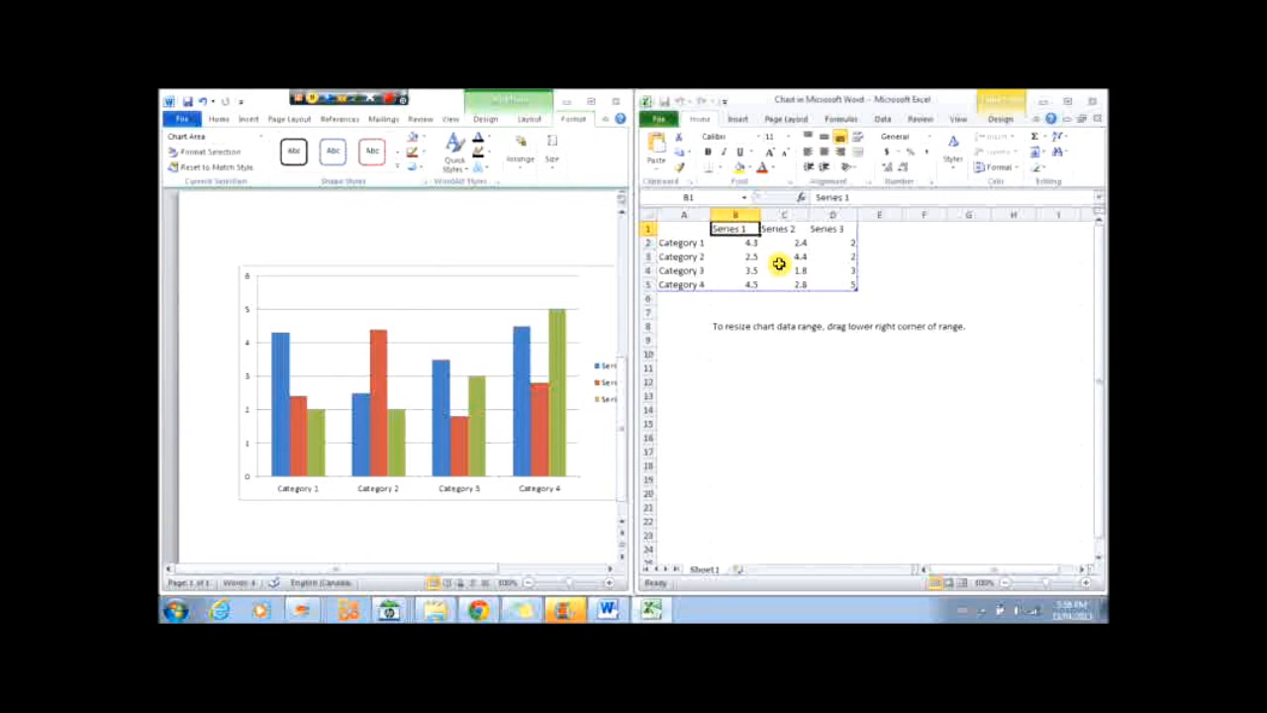
key(Caps_Lock)
text(APP)
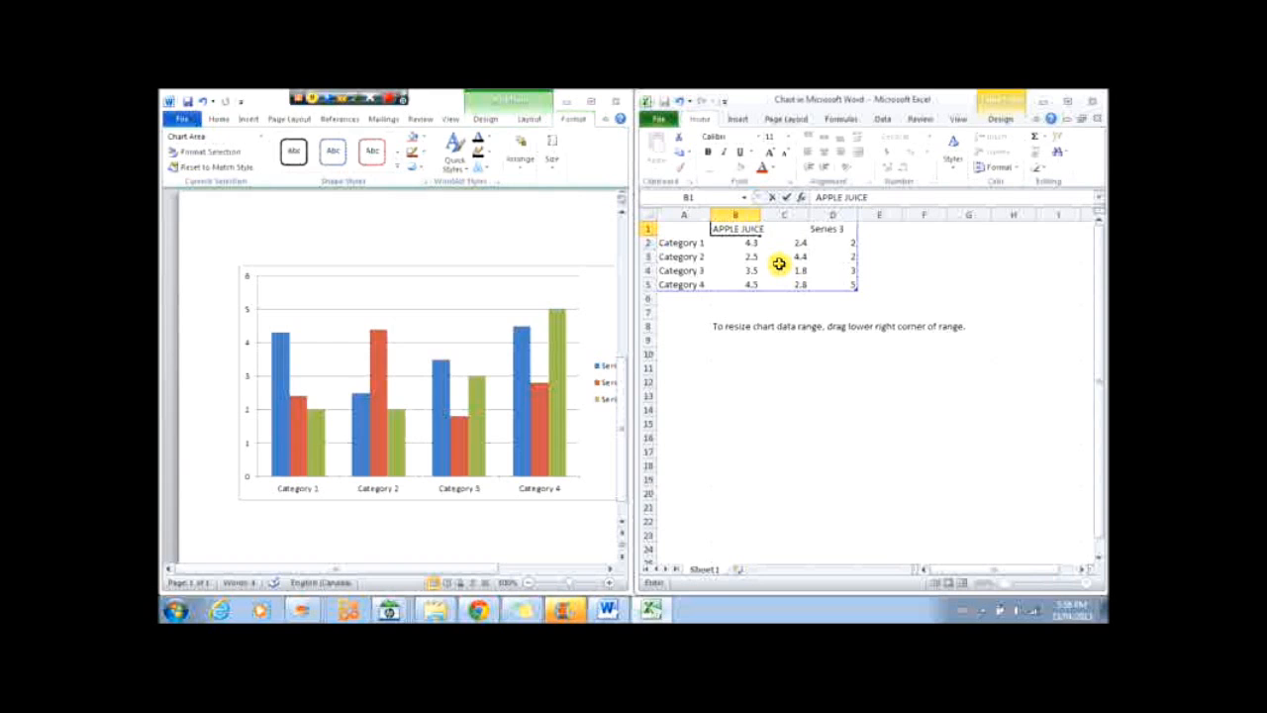
text(LE JUICE)
Rename the second series heading ORANGE JUICE, also entering GE into cell C4.
key(Tab)
text(OR)
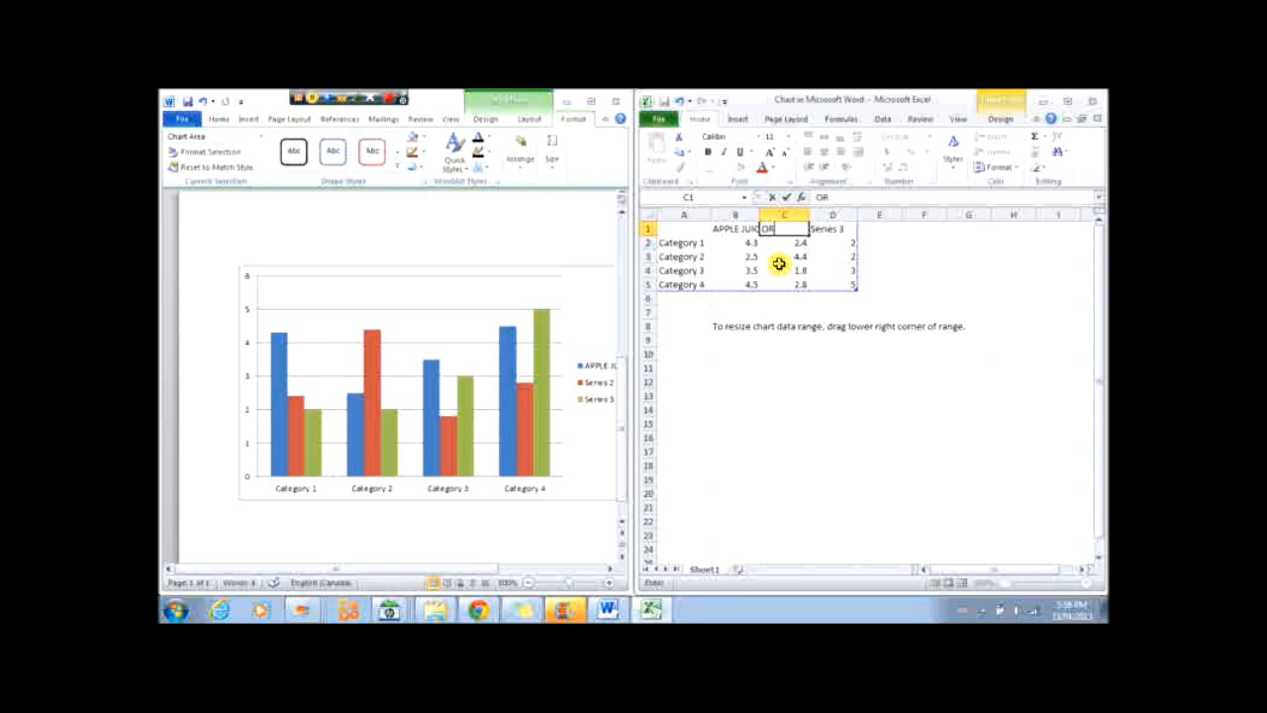
click(781, 264)
text(GE)
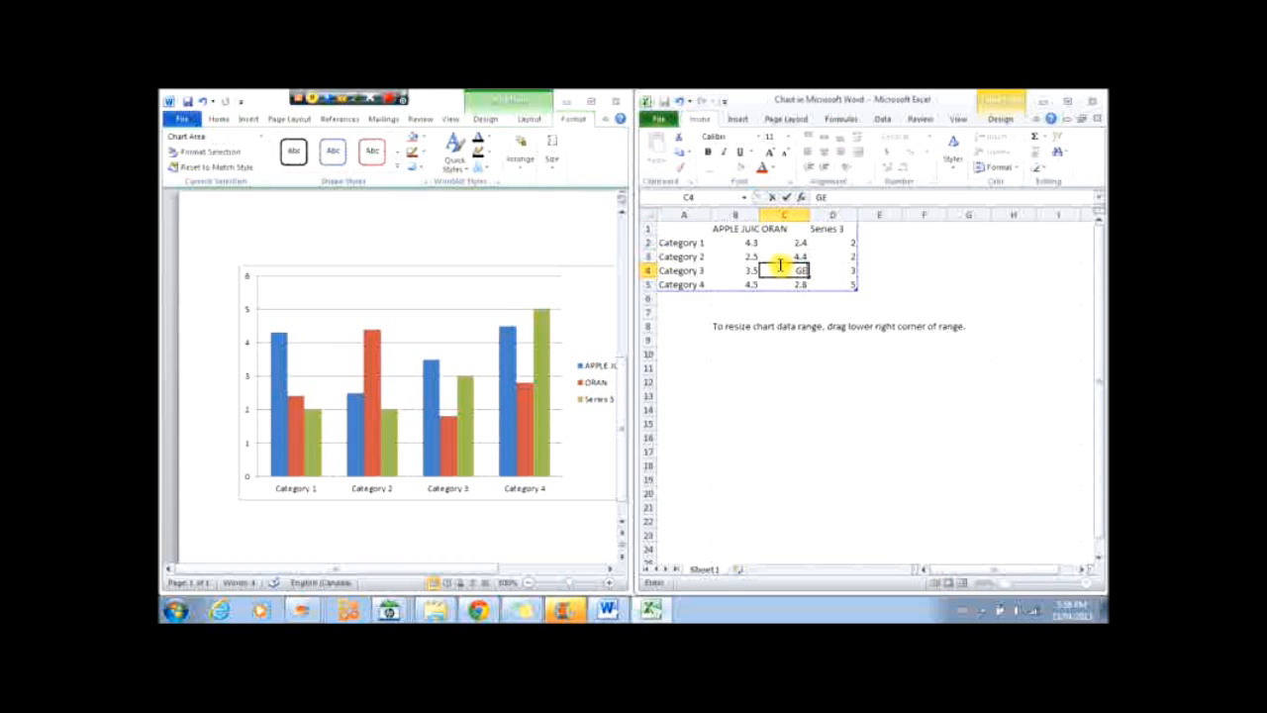
click(804, 231)
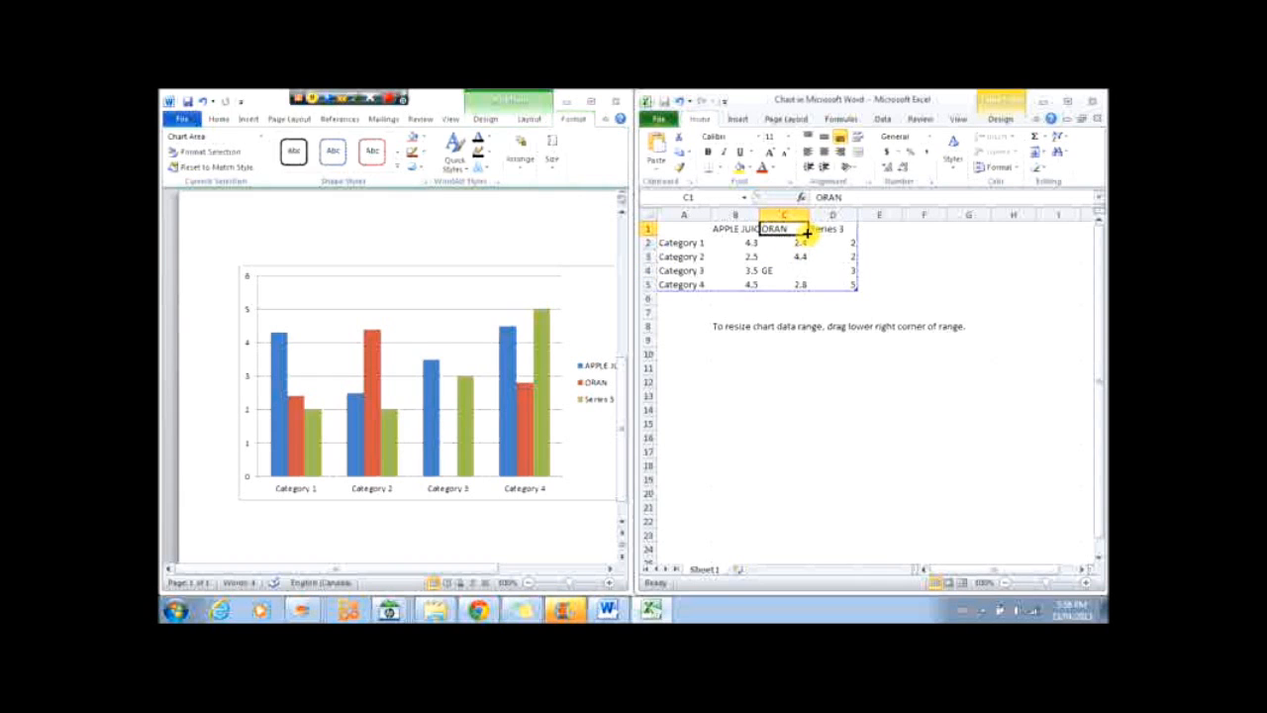
text(GE JUI)
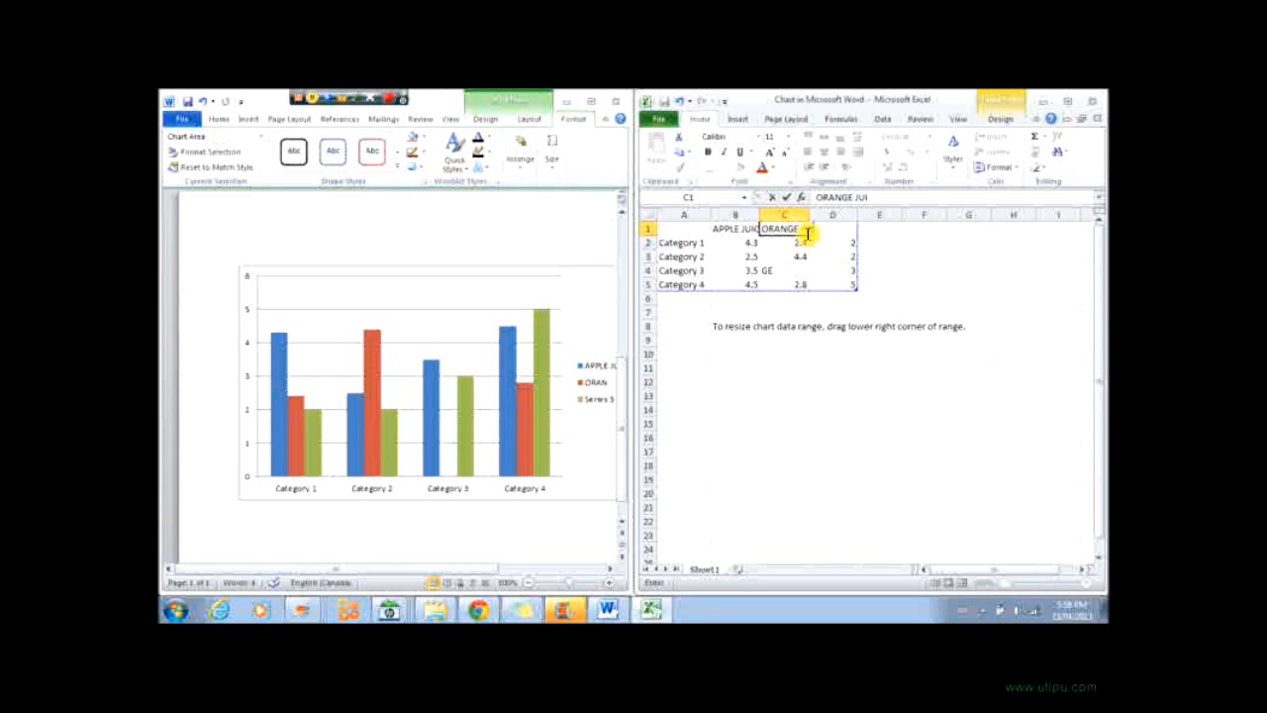
text(CE)
Rename the third series heading WATER in the chart data.
click(867, 254)
click(842, 228)
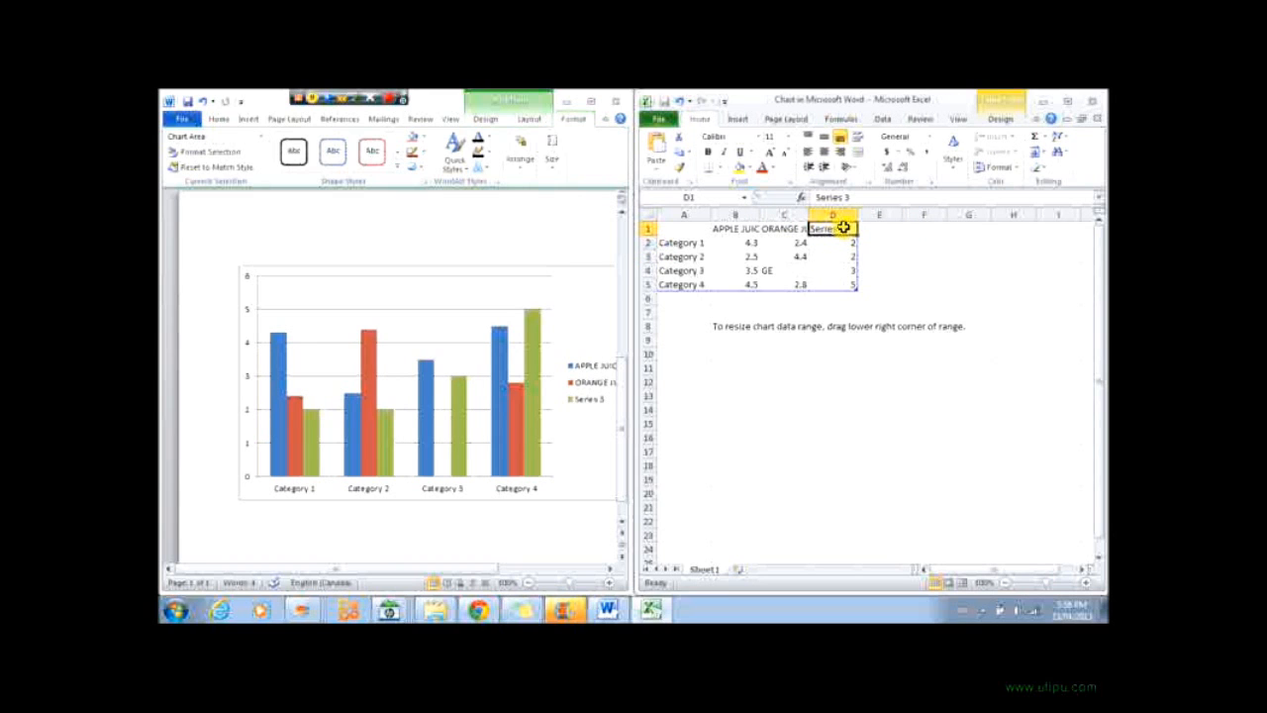
text(WATER)
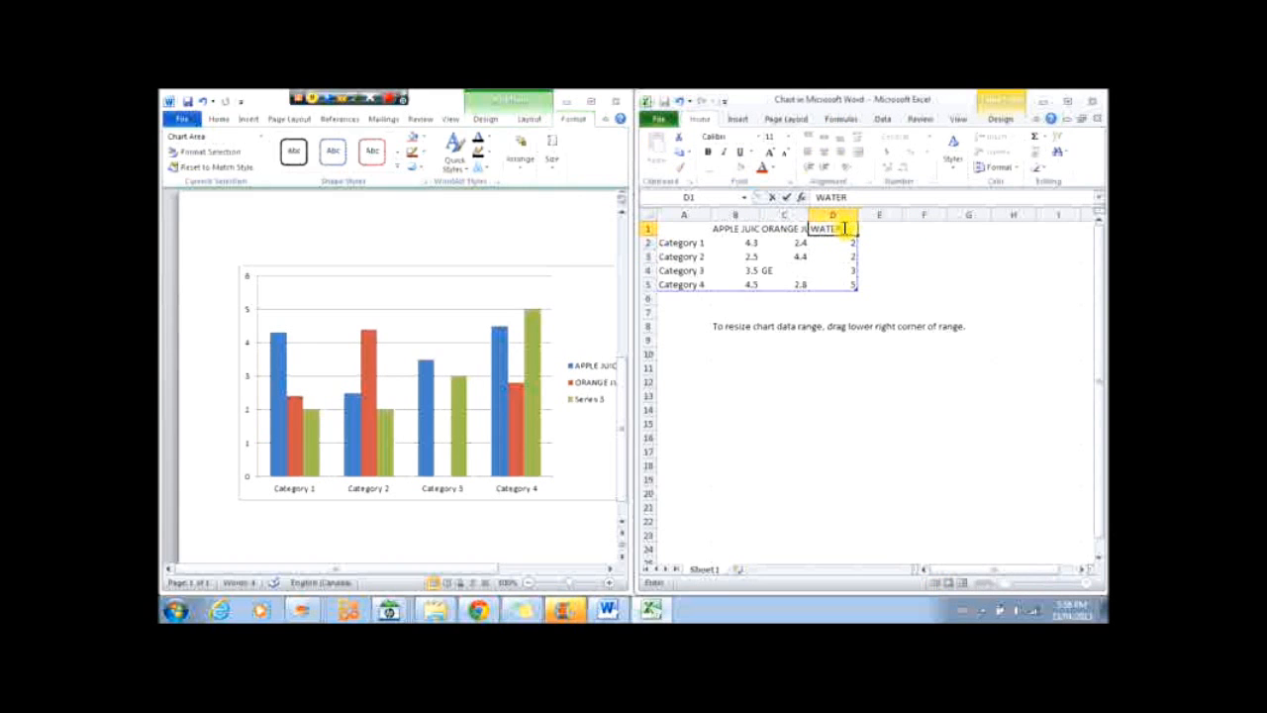
Rename the first category Grade 2 student and enter 10, 5 and 2 as its values in the chart data.
click(681, 246)
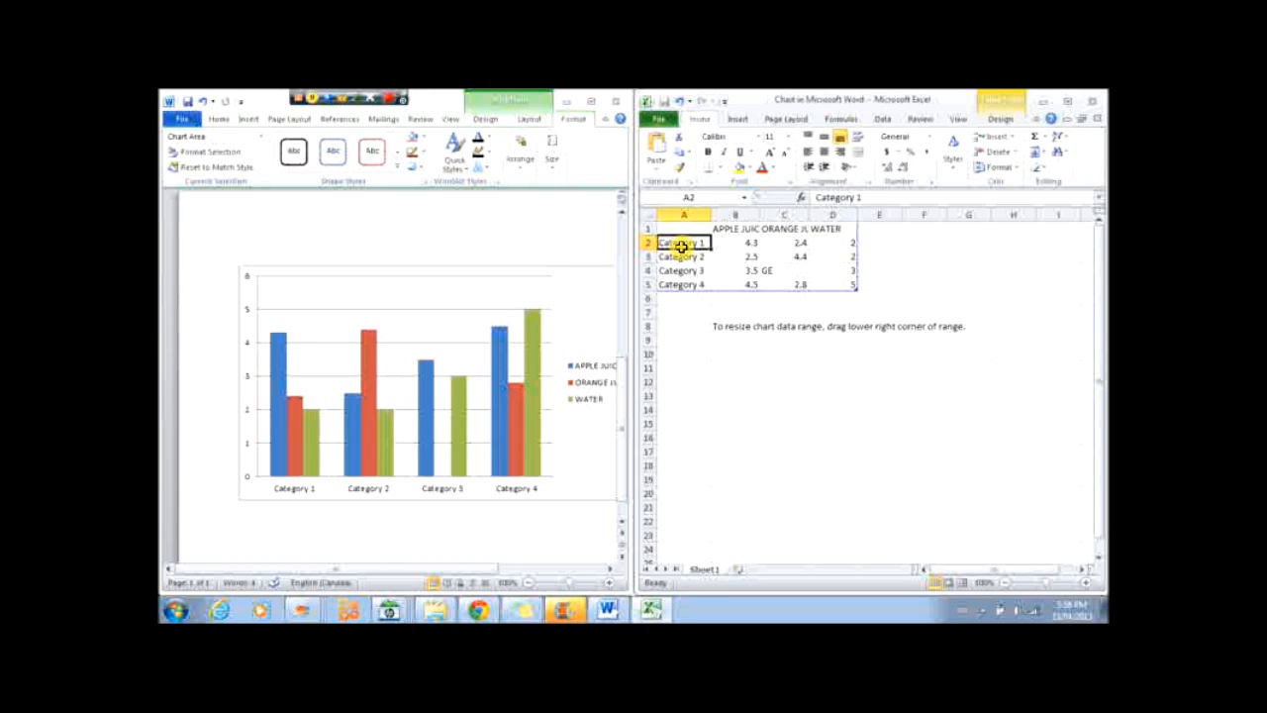
key(Caps_Lock)
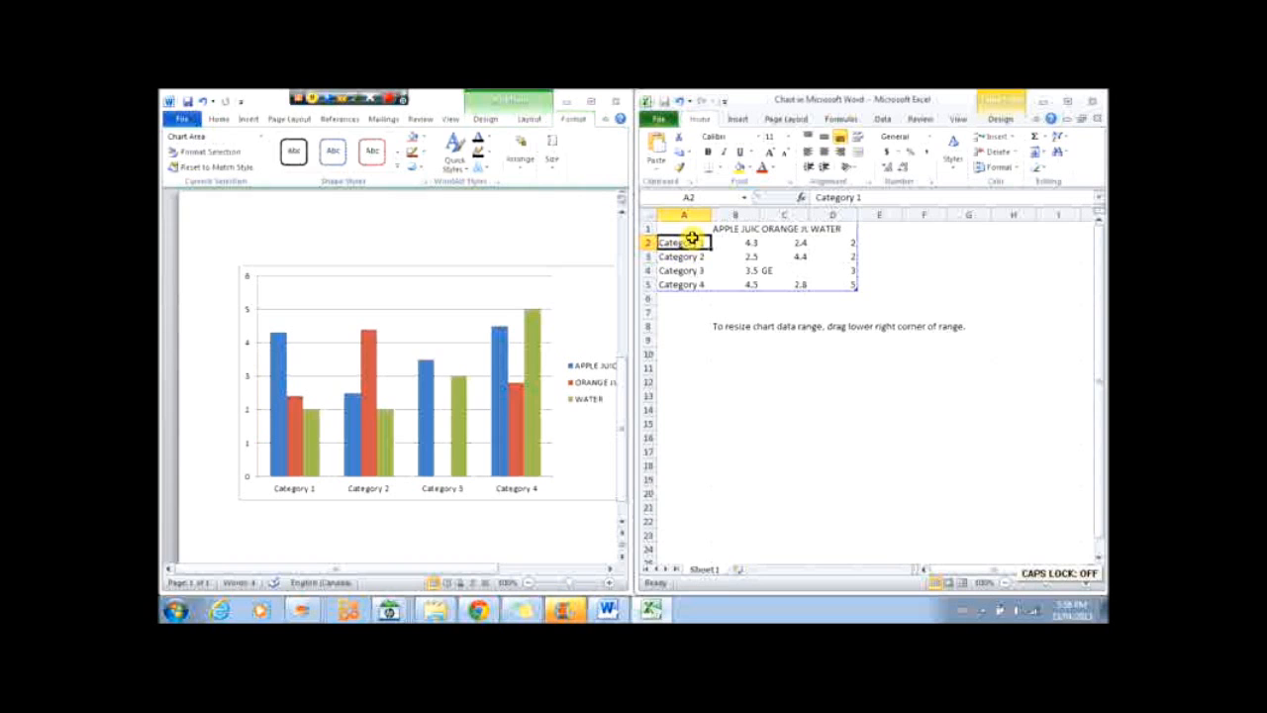
text(Grade 2 stu)
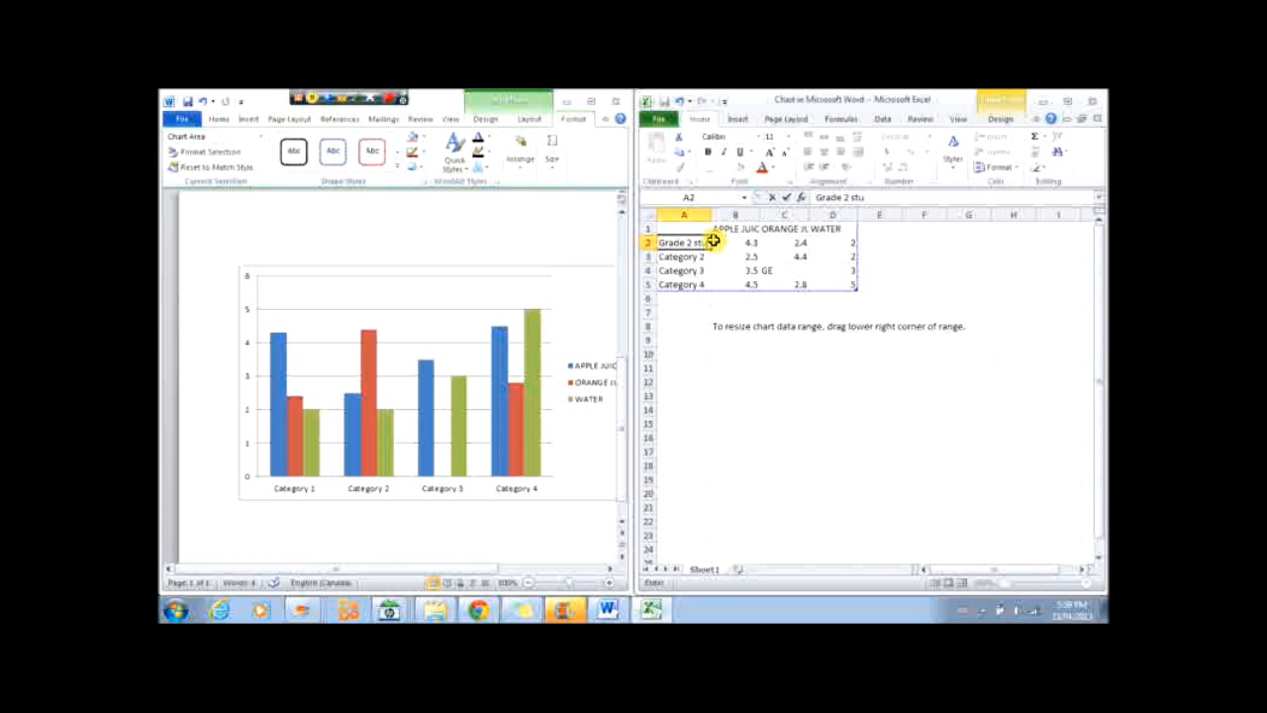
text(dent)
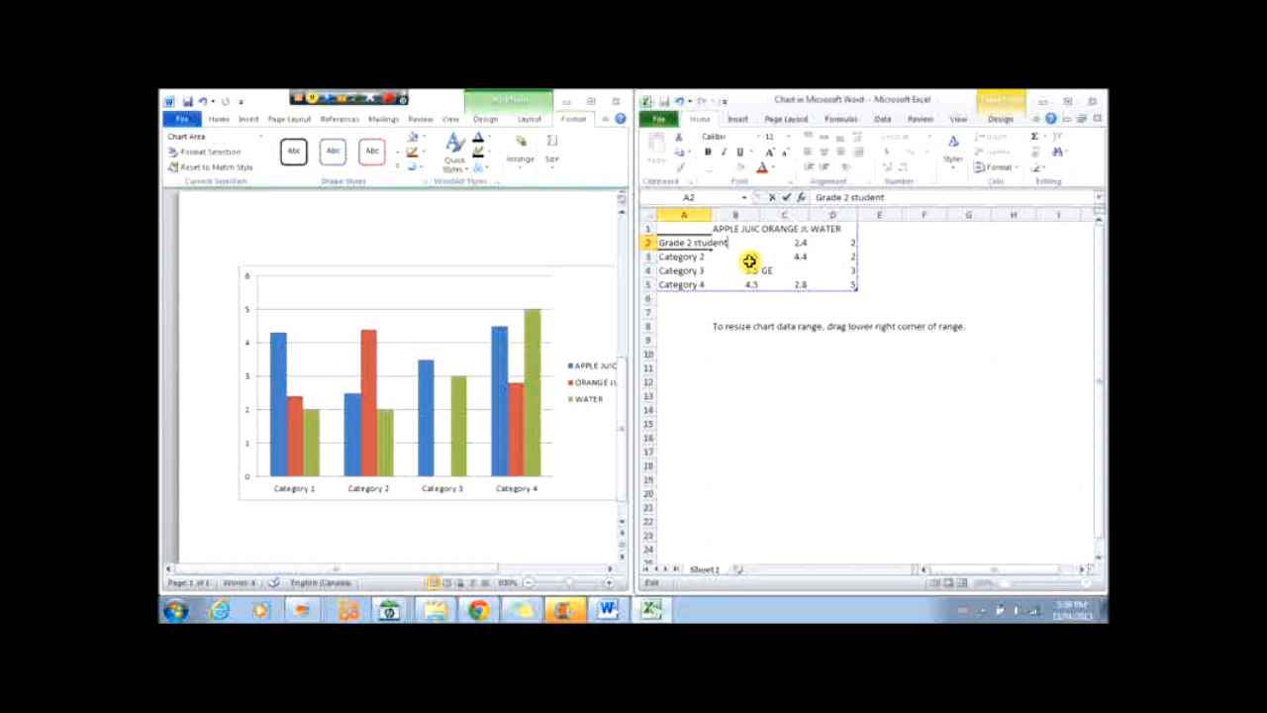
key(Tab)
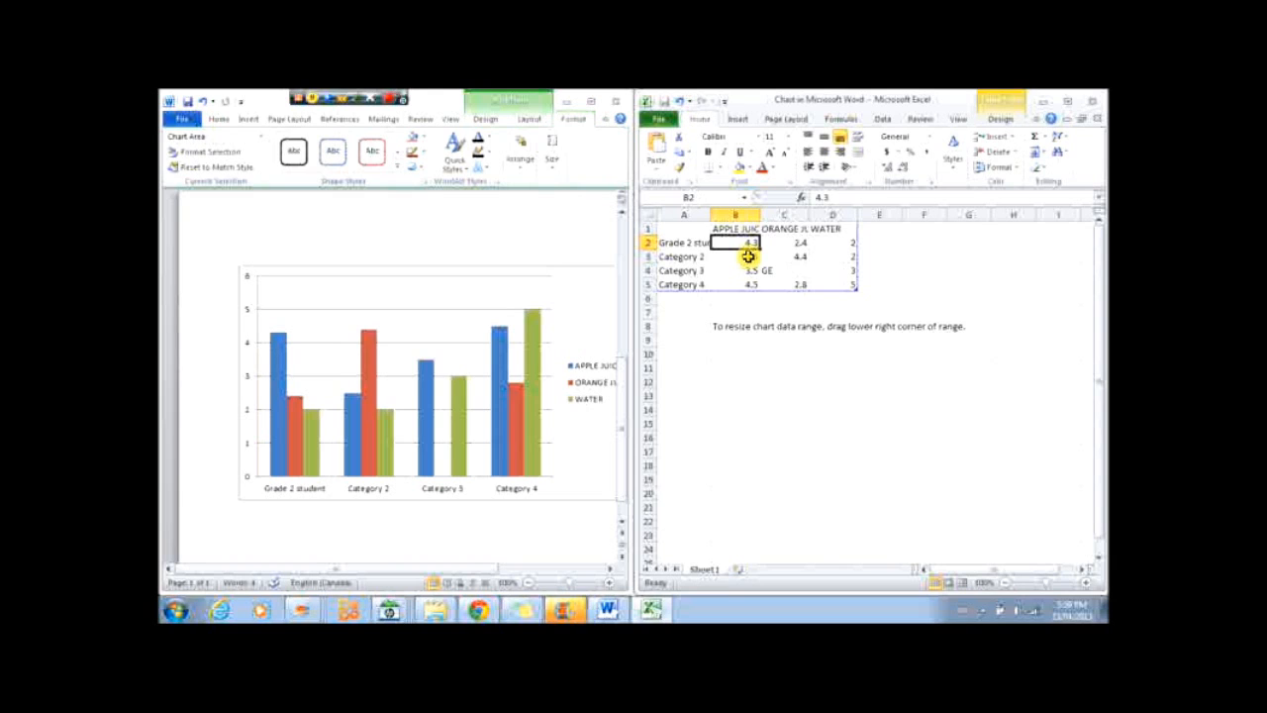
text(10)
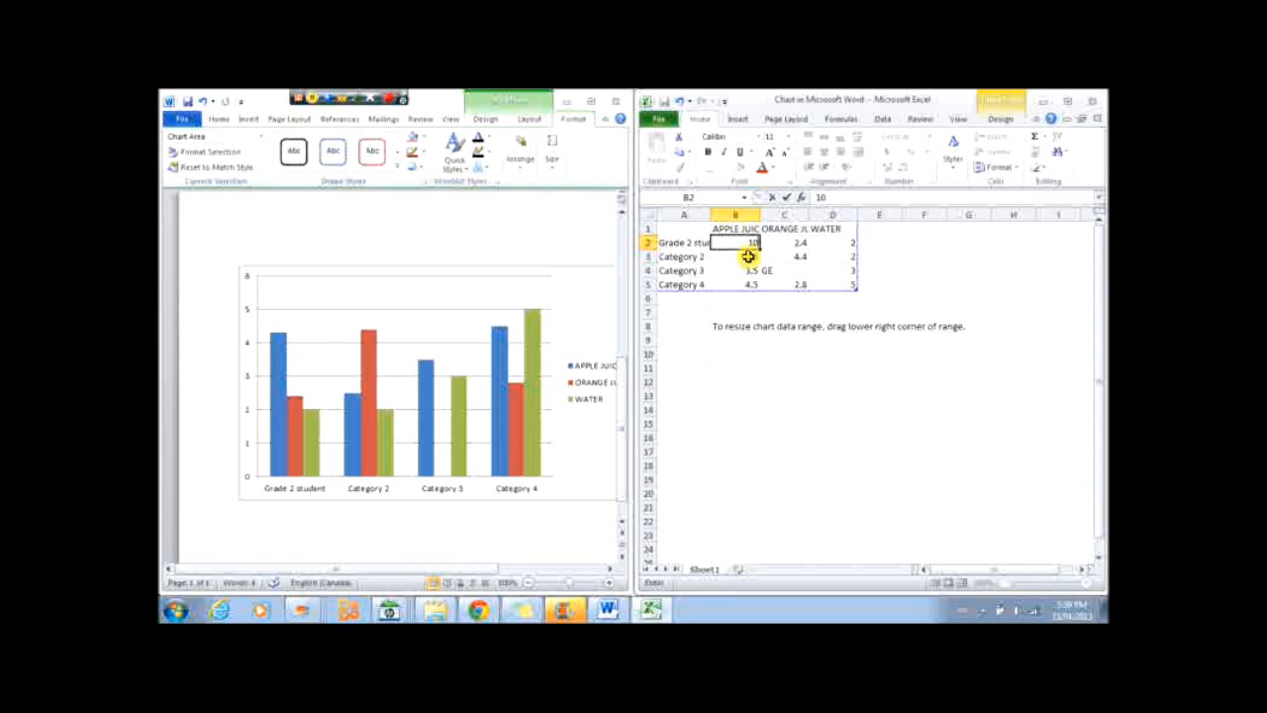
key(Tab)
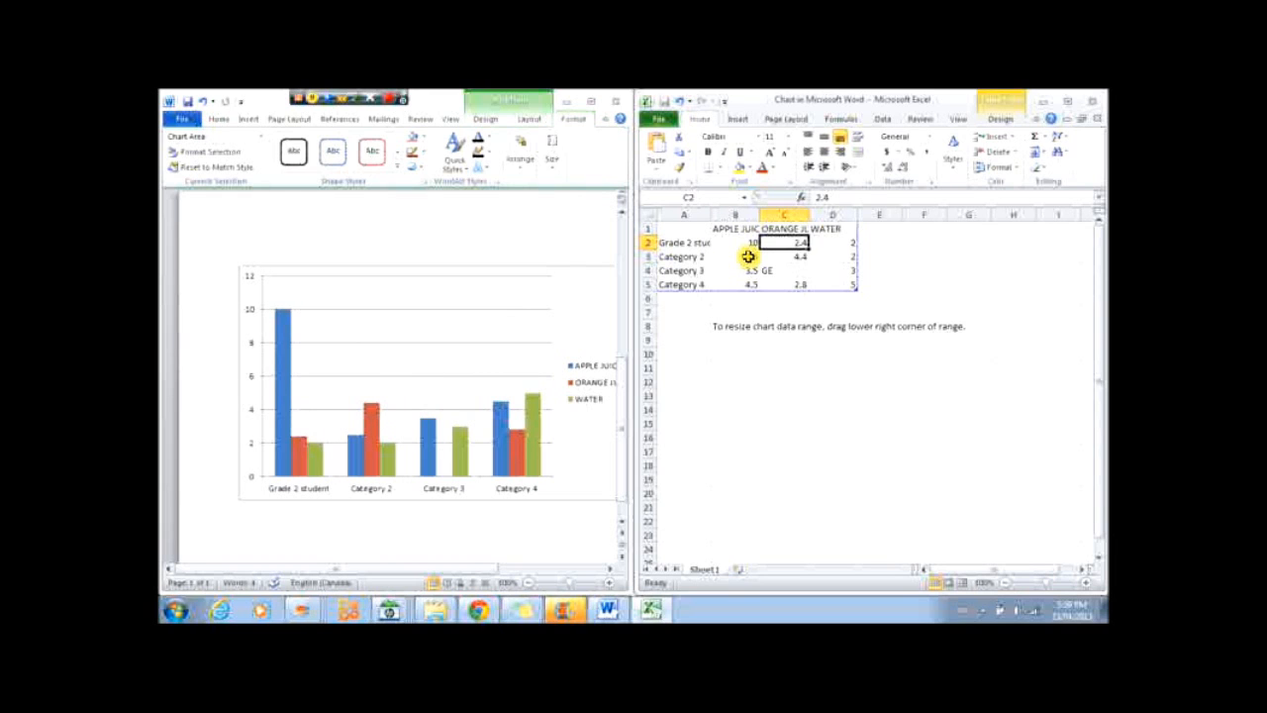
text(5)
key(Tab)
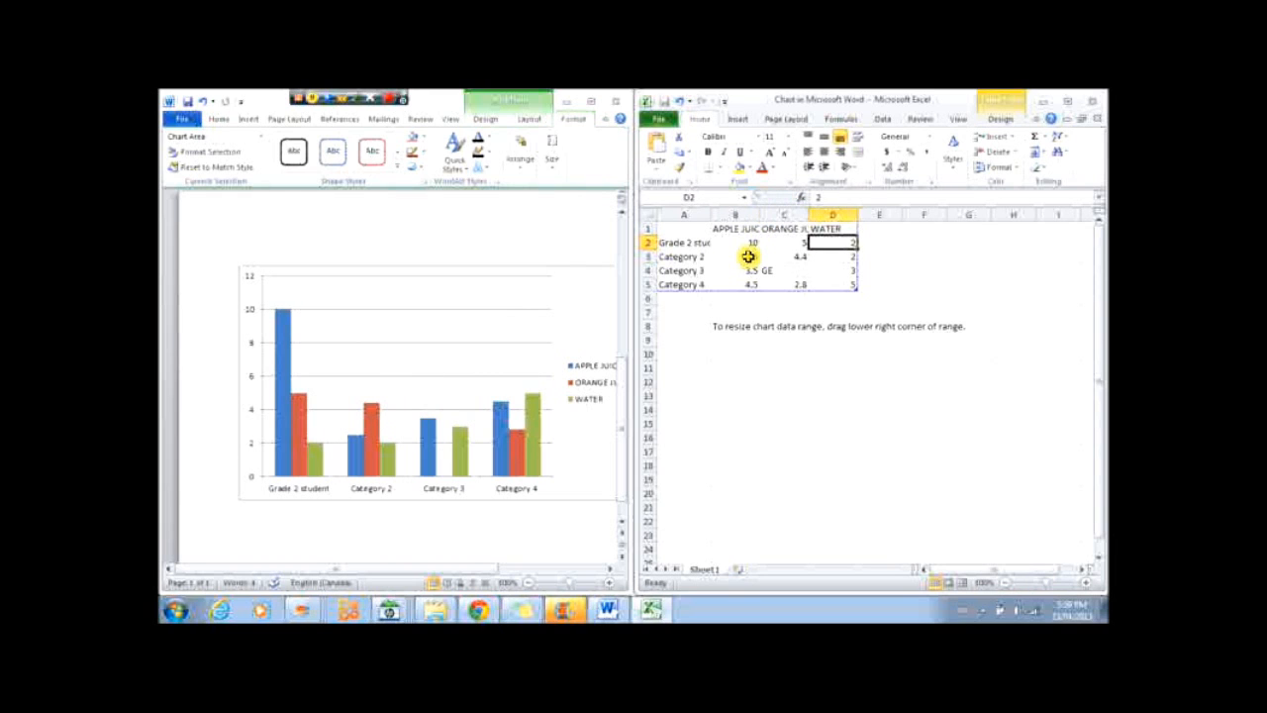
text(2)
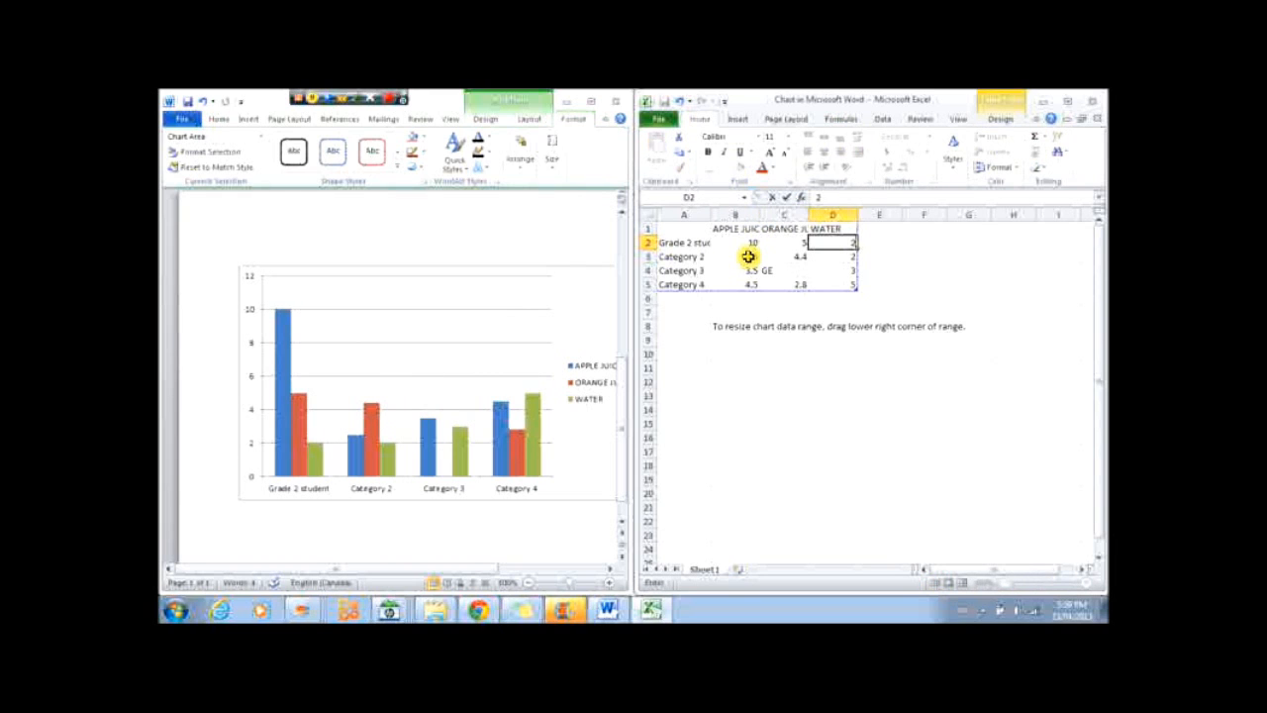
click(748, 257)
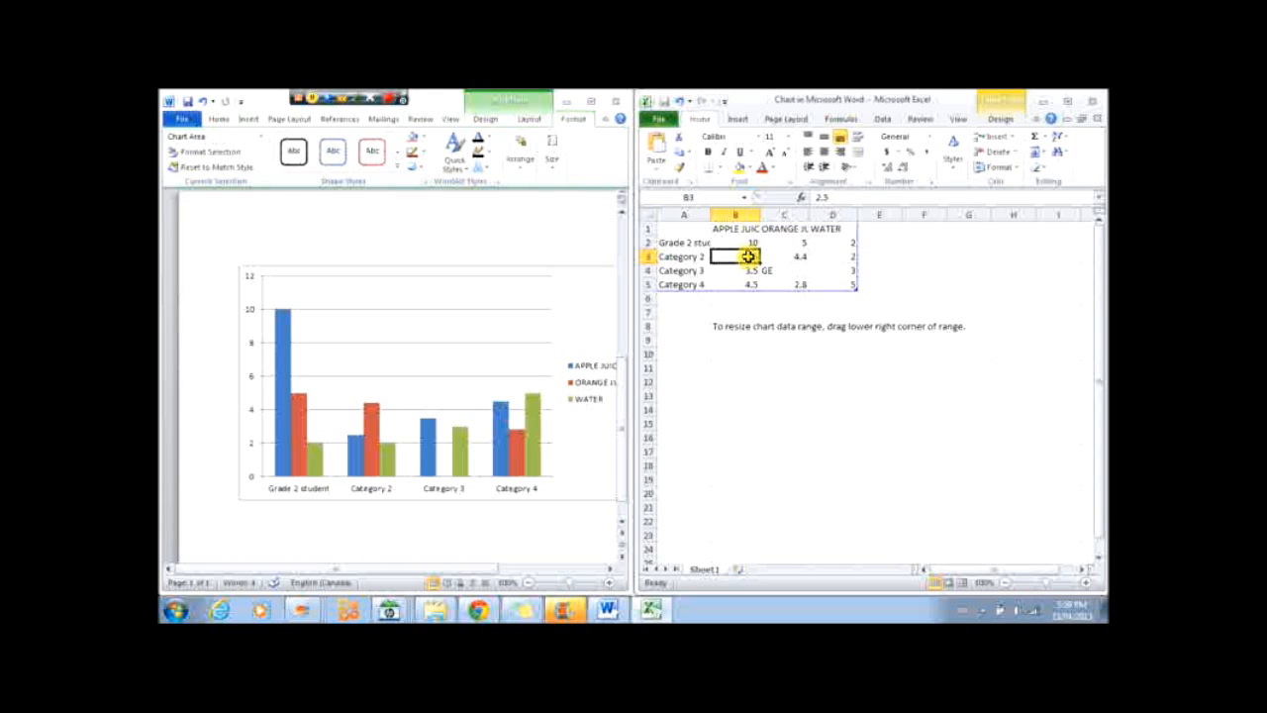
Rename the second category gr 1 and enter 13, 2 and 4 as its values.
key(Left)
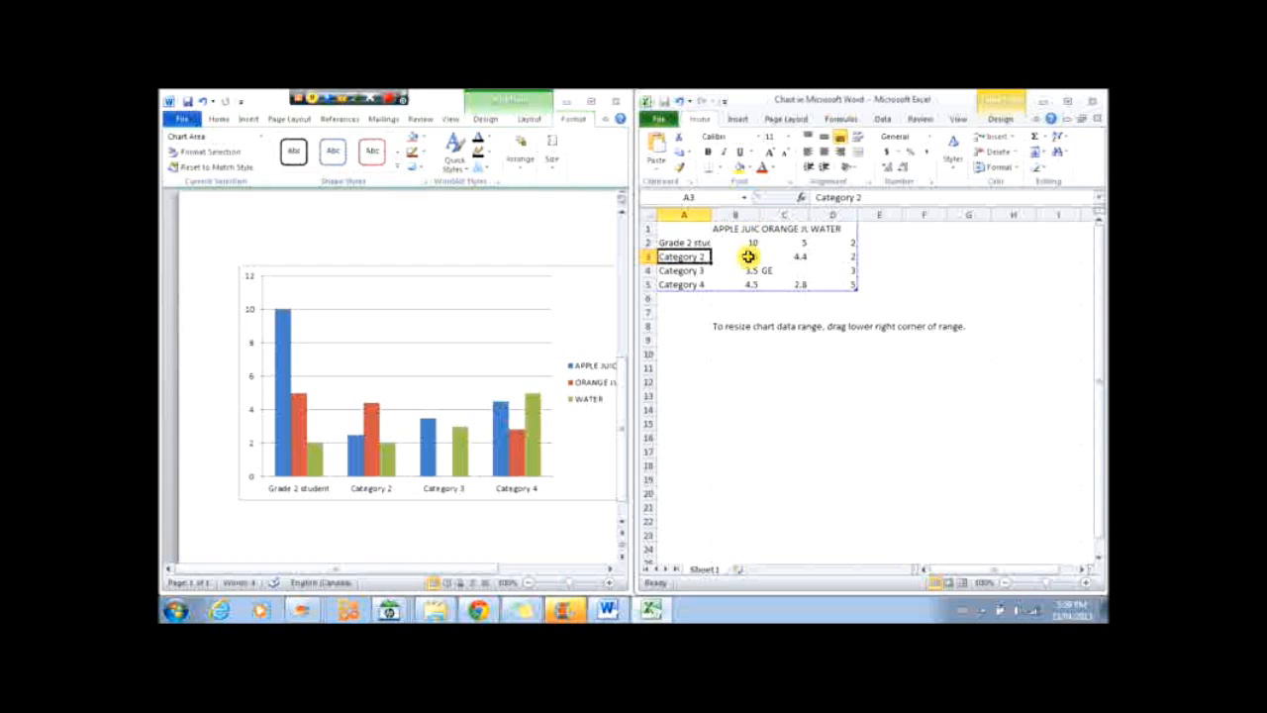
text(gr)
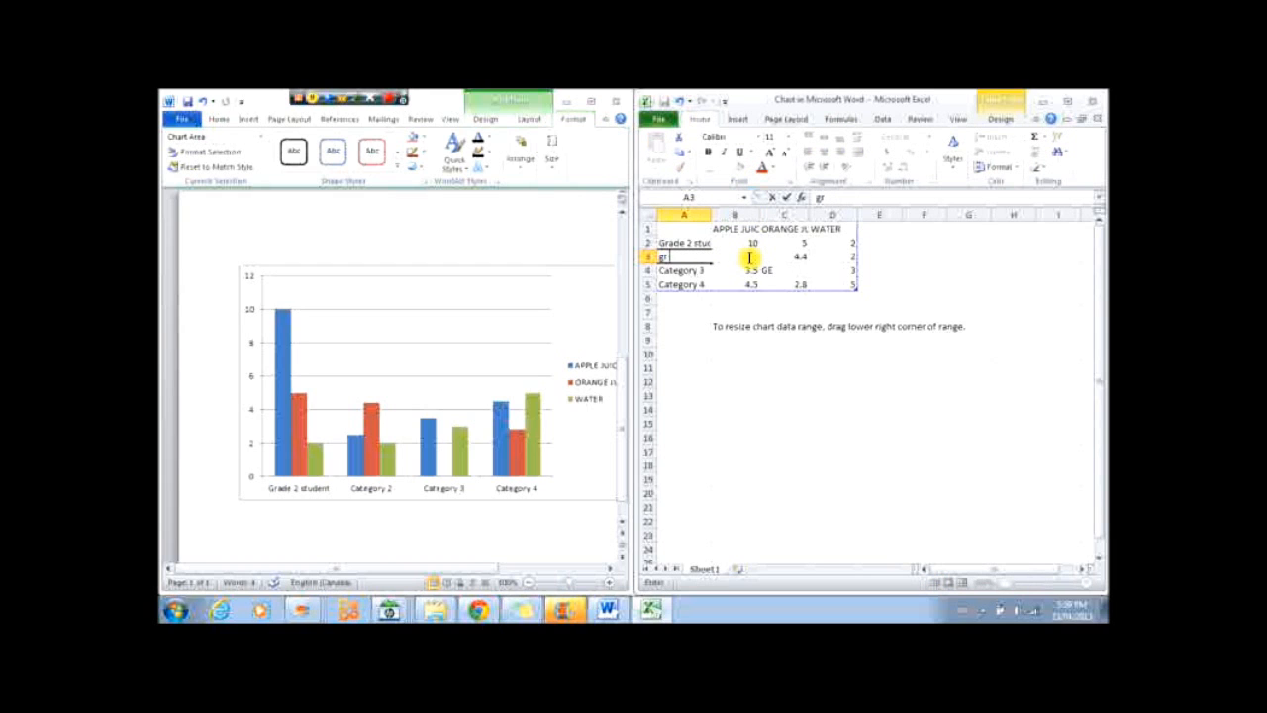
text( 1)
click(750, 258)
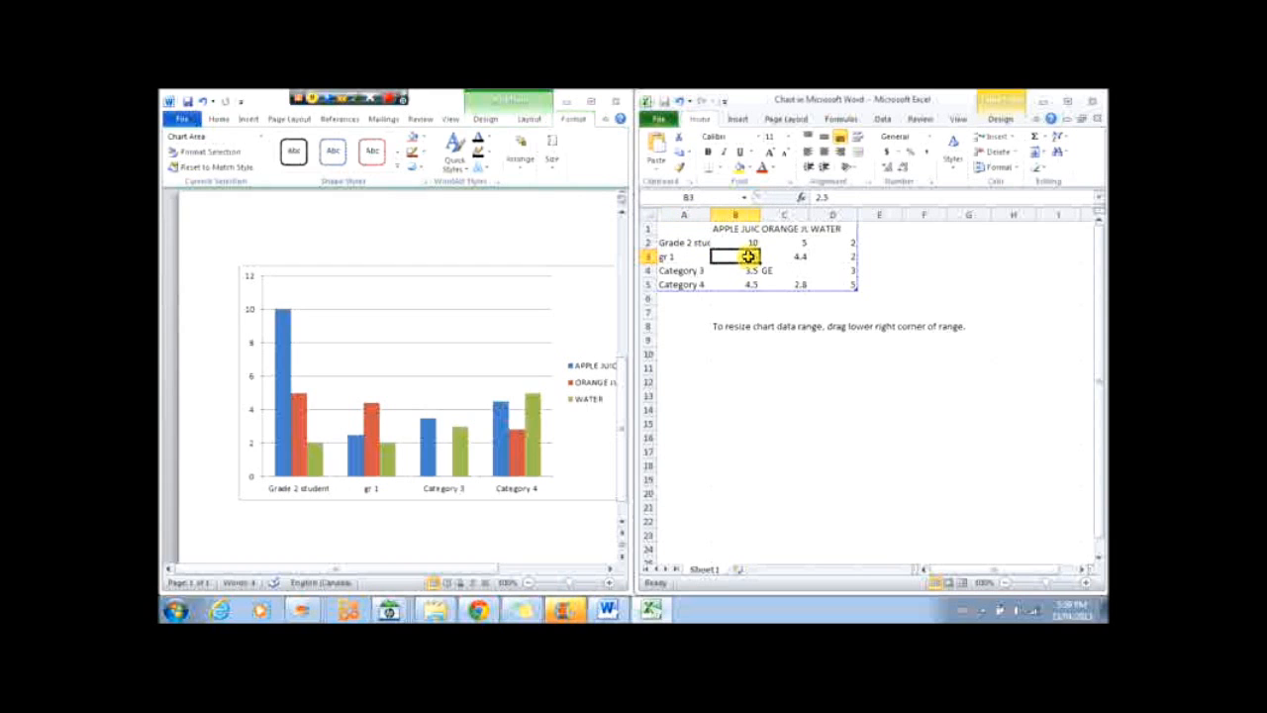
text(13)
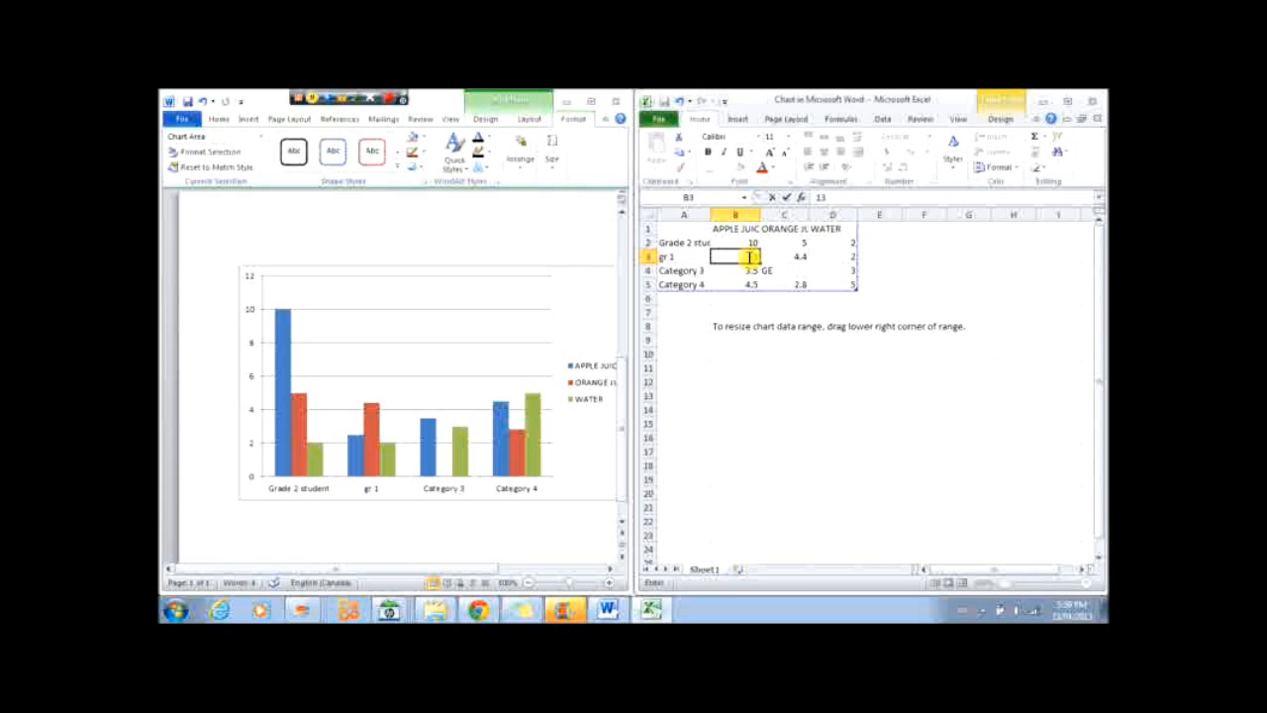
key(Tab)
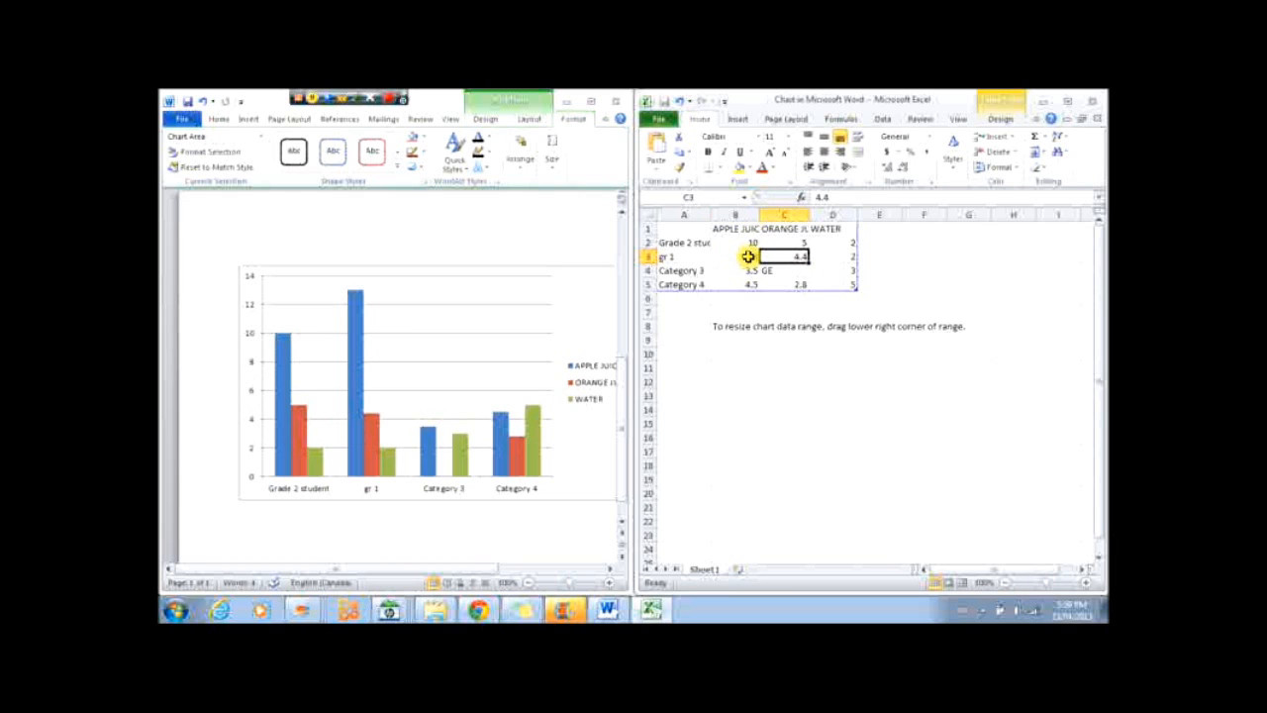
text(2)
key(Tab)
text(4)
key(Tab)
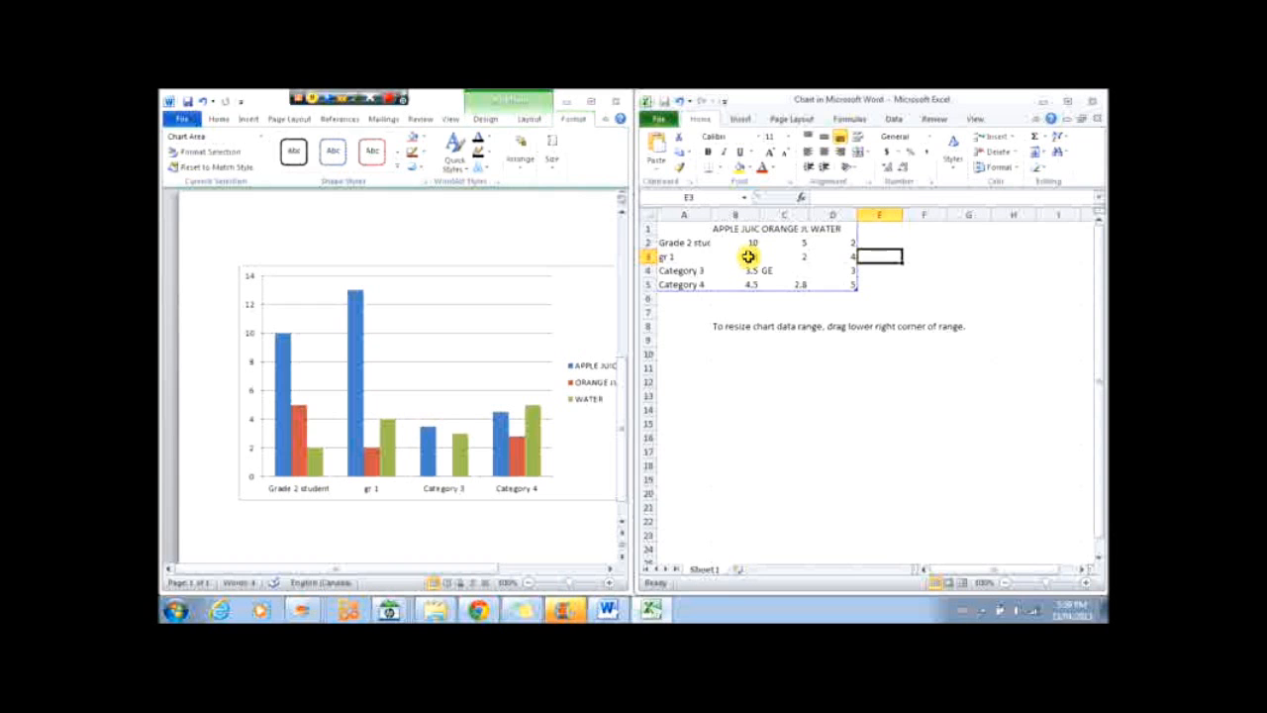
Close the chart data sheet and apply the dark, multicoloured chart style to the chart.
click(1095, 101)
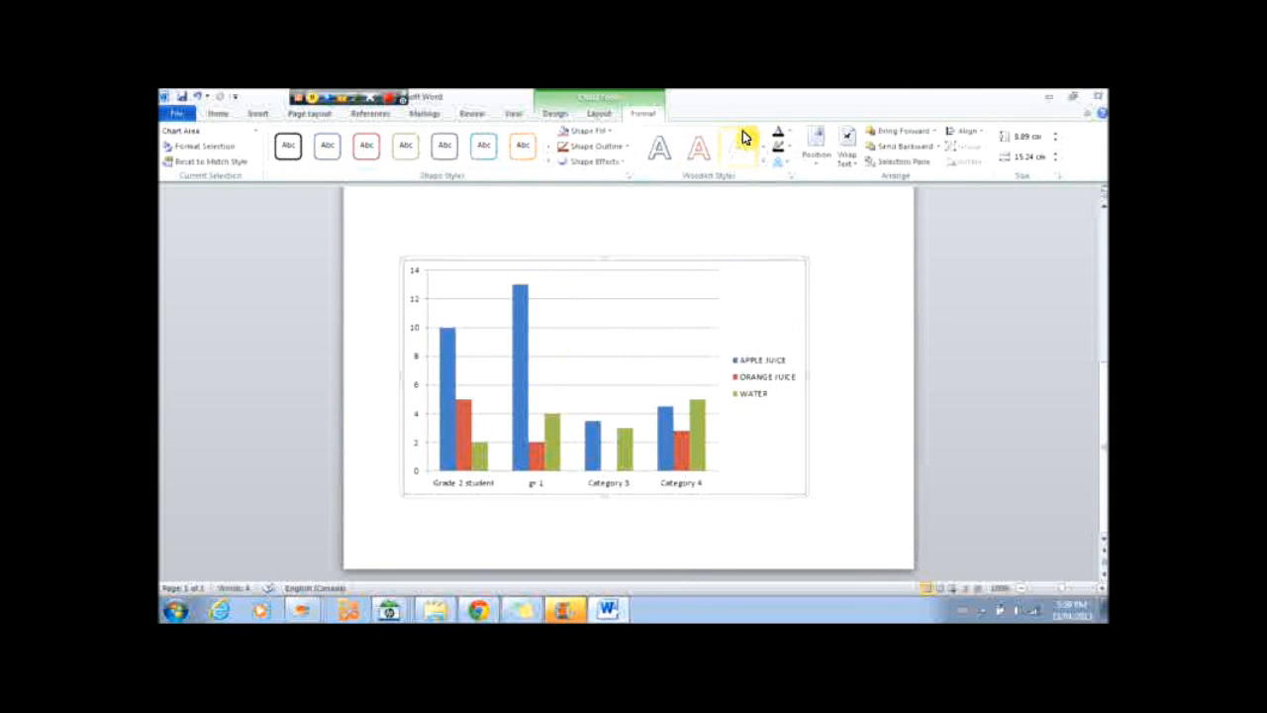
click(556, 114)
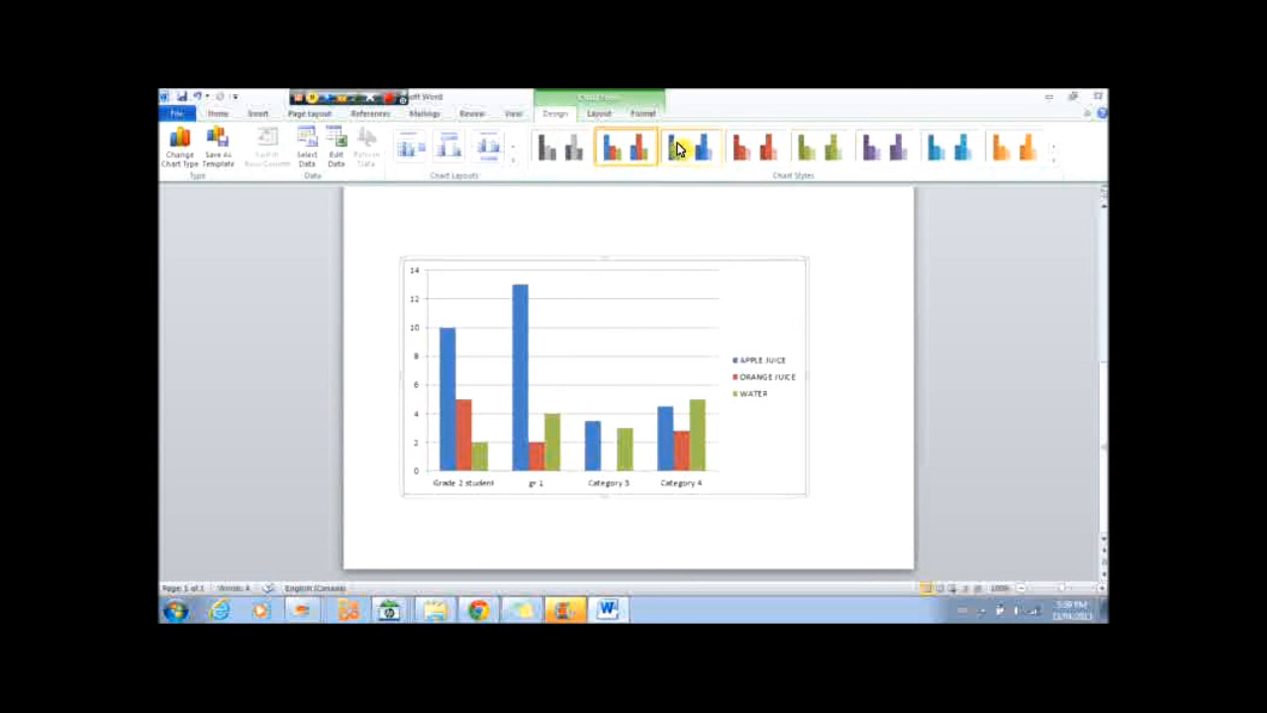
click(1055, 150)
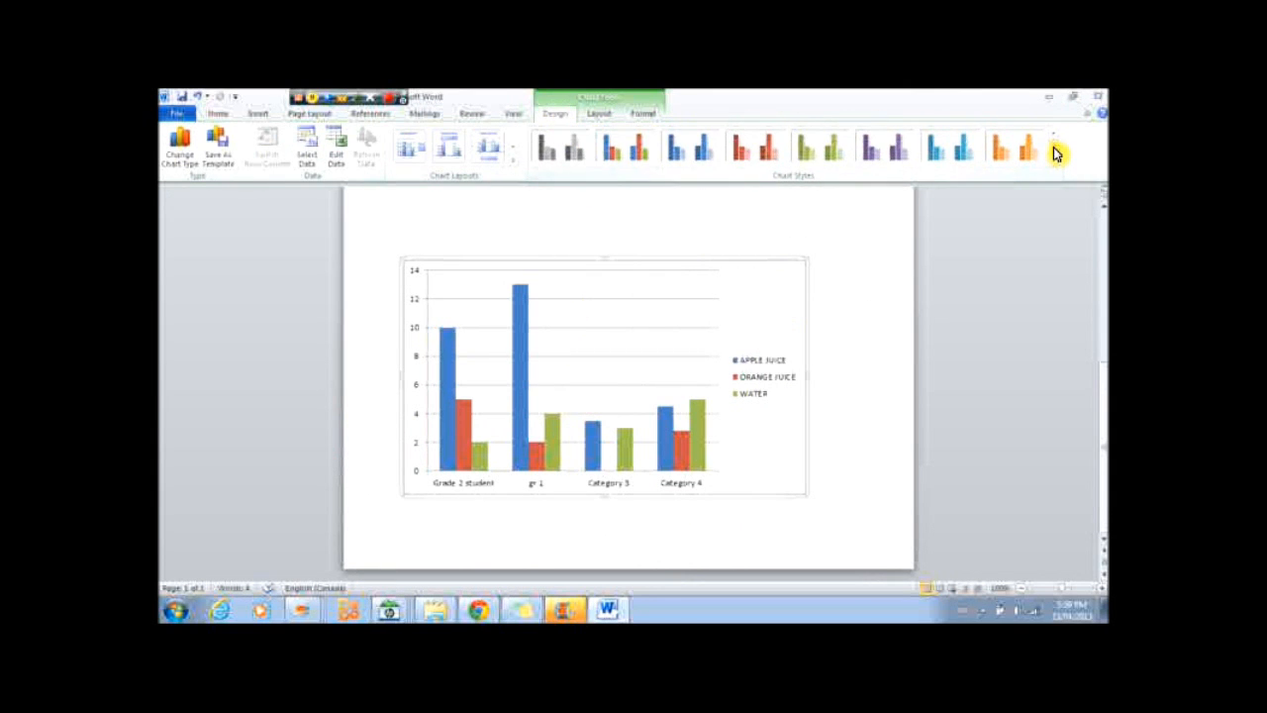
click(627, 147)
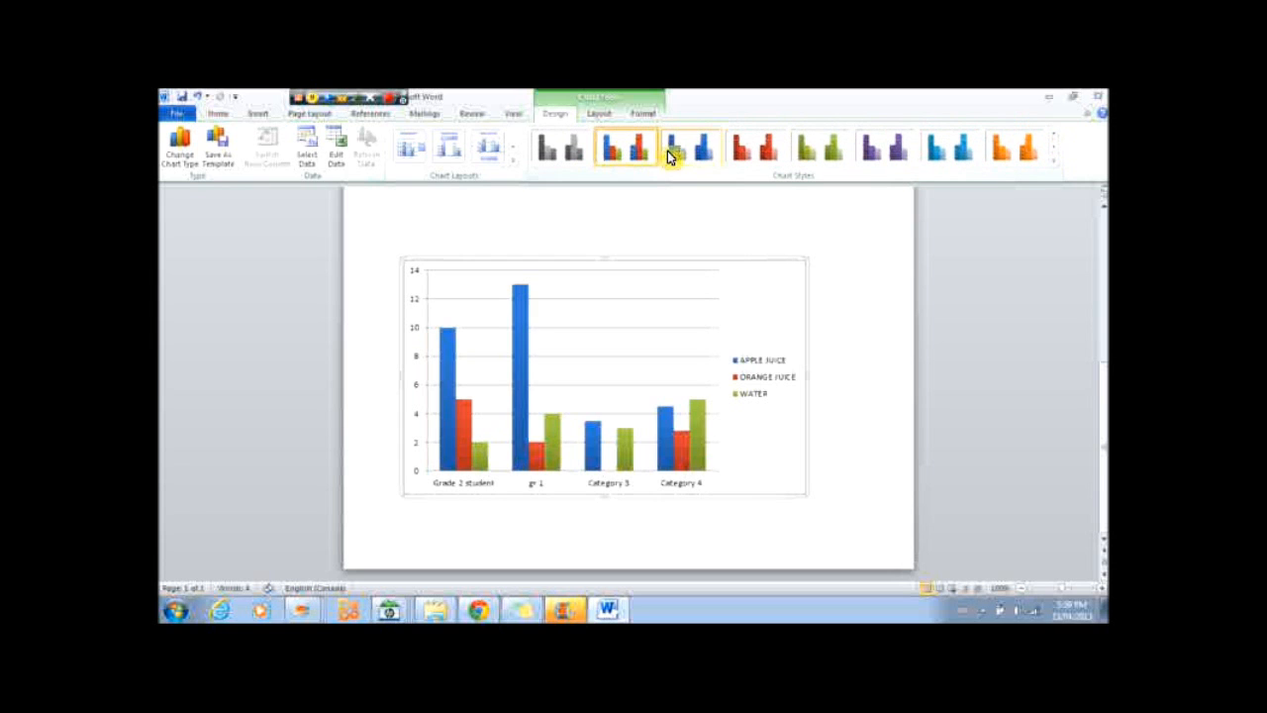
click(691, 149)
click(757, 148)
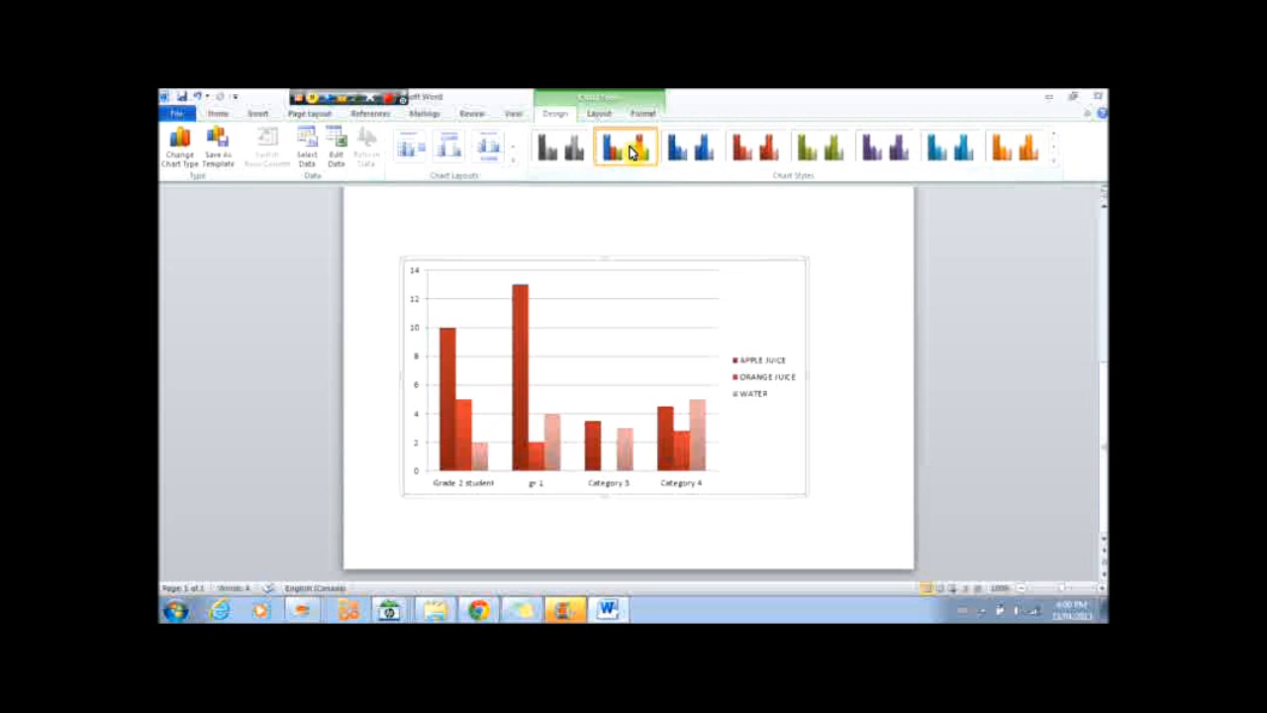
click(630, 151)
click(1055, 148)
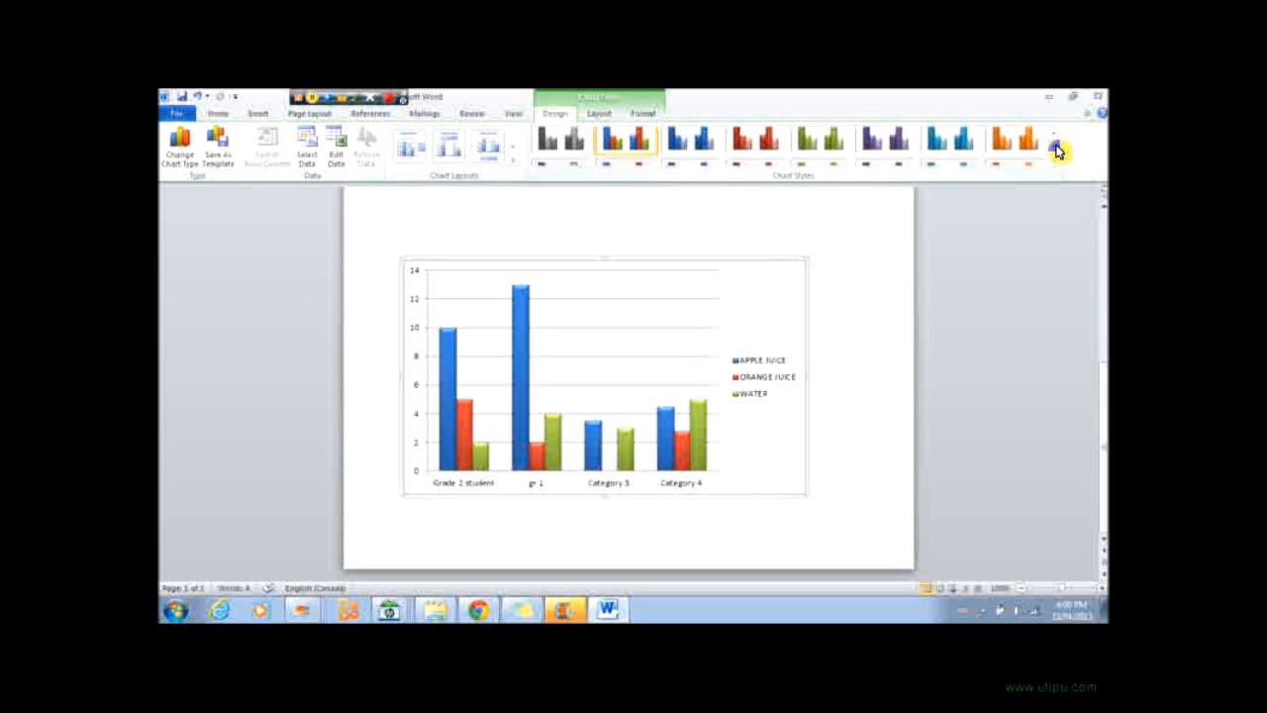
click(1055, 149)
click(842, 159)
click(624, 148)
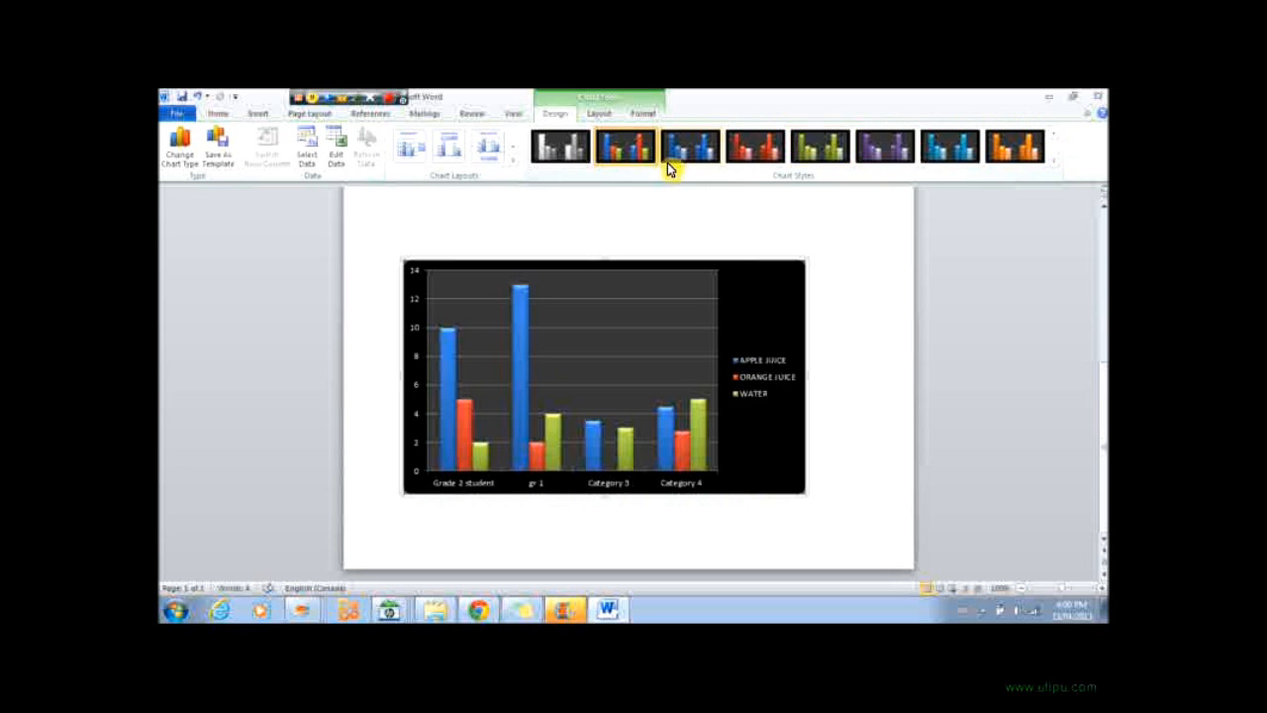
click(1055, 160)
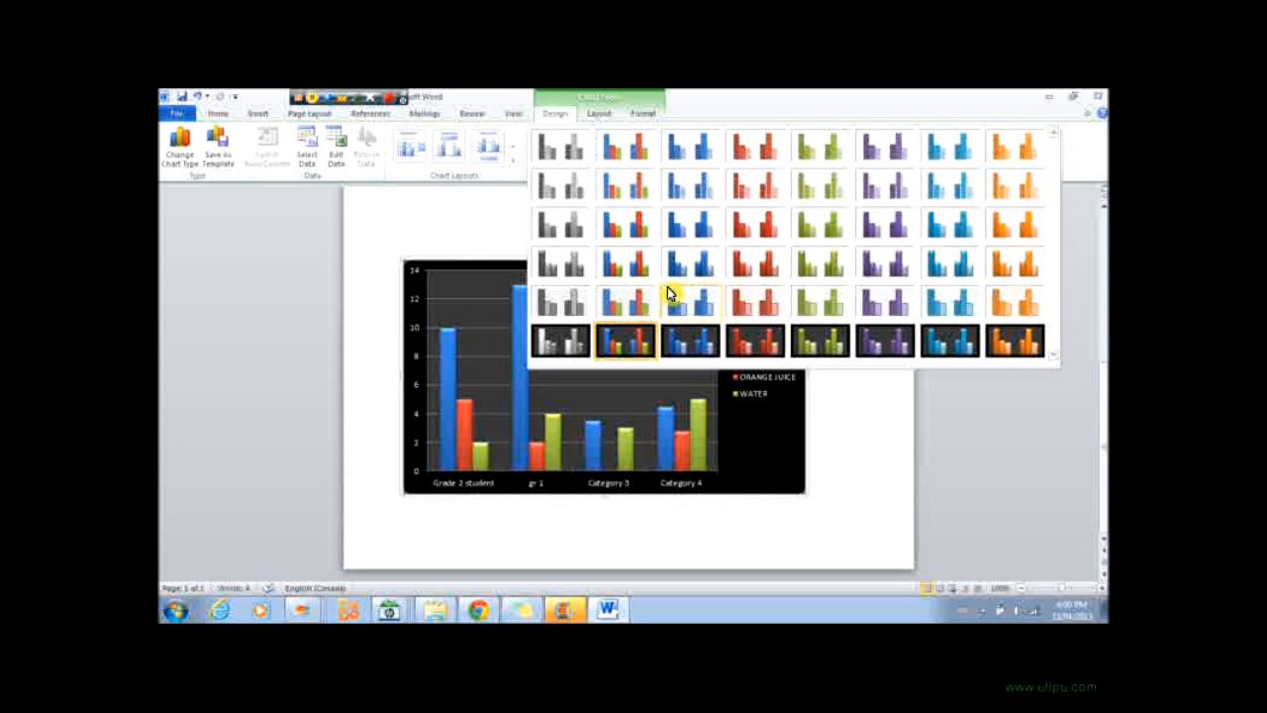
click(302, 205)
Apply the chart layout with a chart title, axis title and data table below the plot.
click(512, 151)
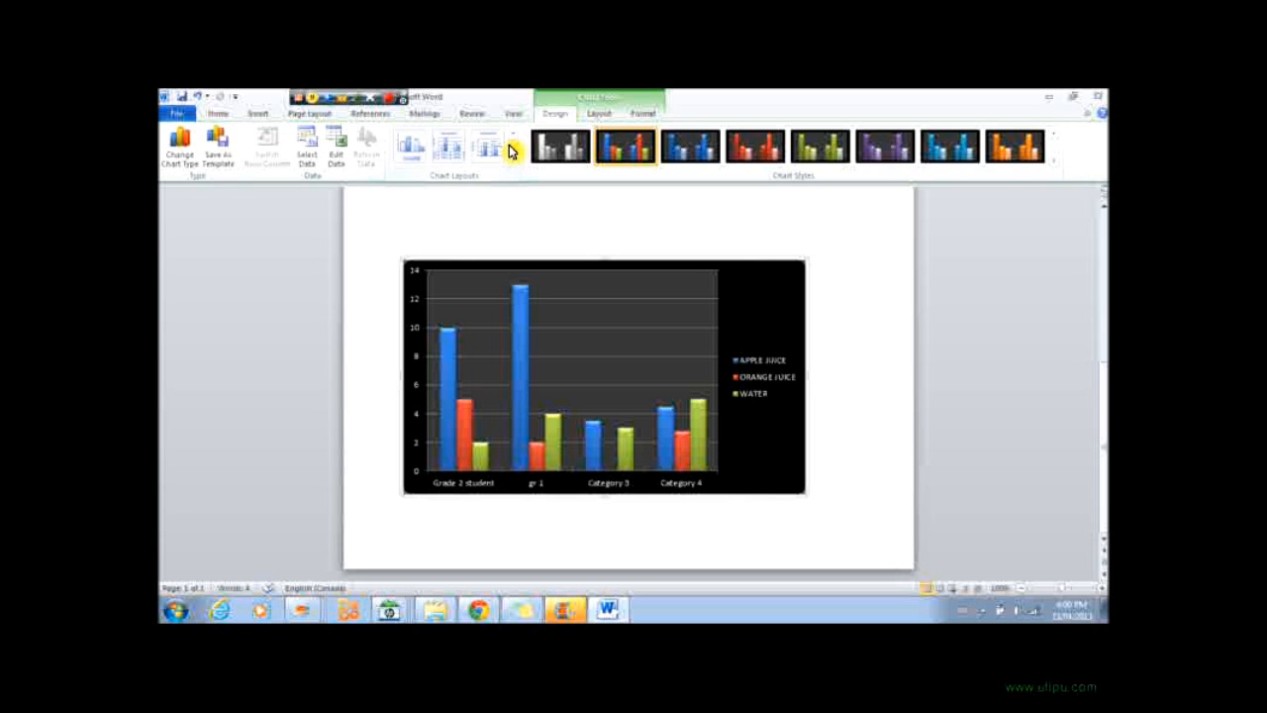
click(451, 149)
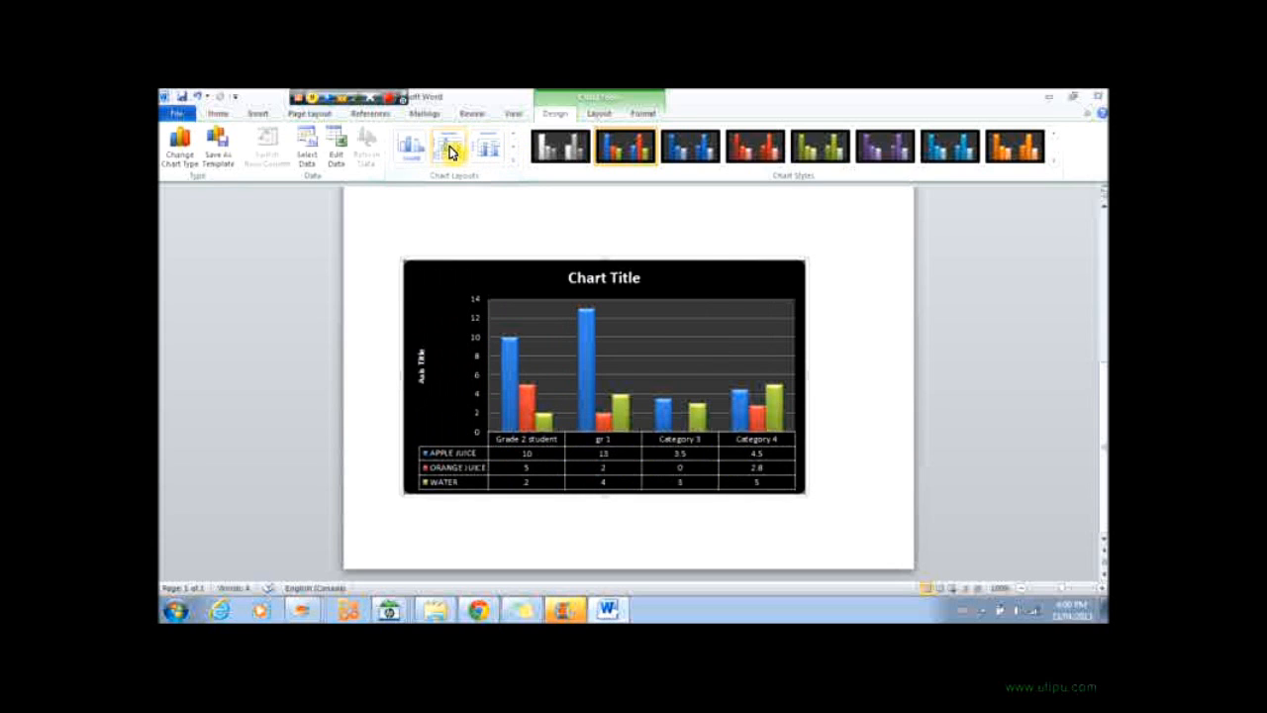
click(530, 476)
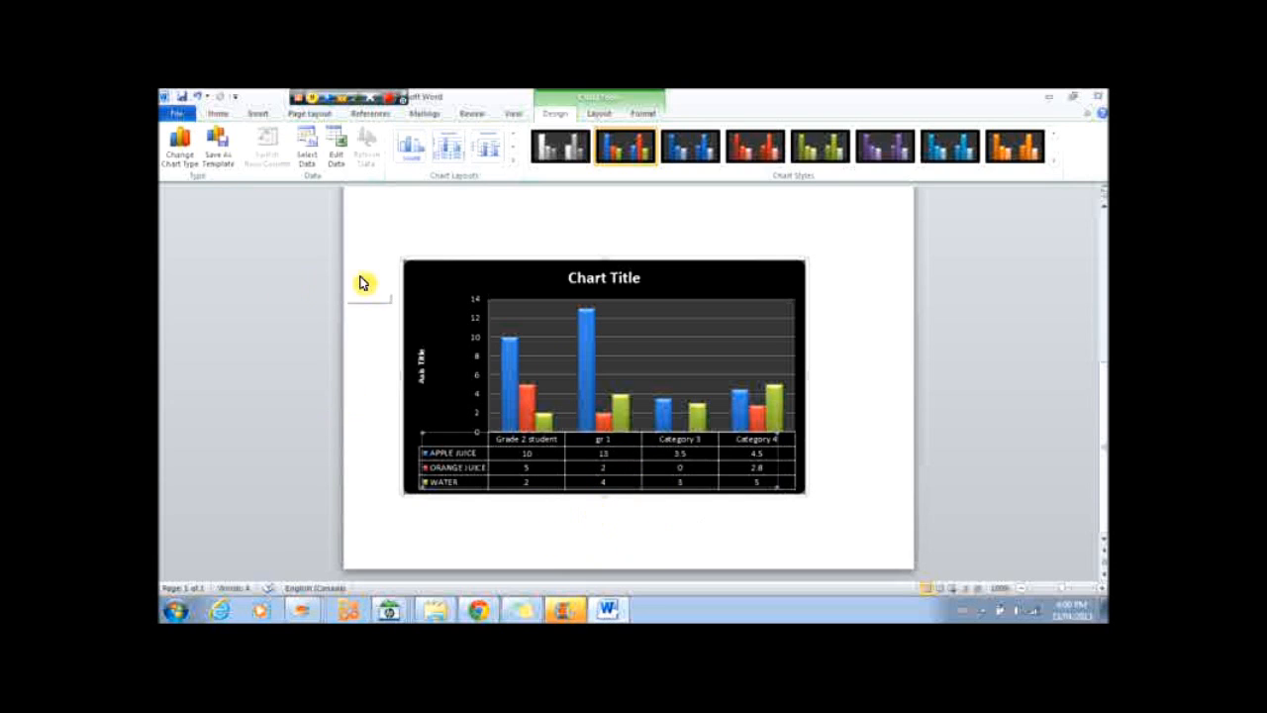
Open the Google page in Internet Explorer and insert a screenshot of that browser window into the document.
click(258, 116)
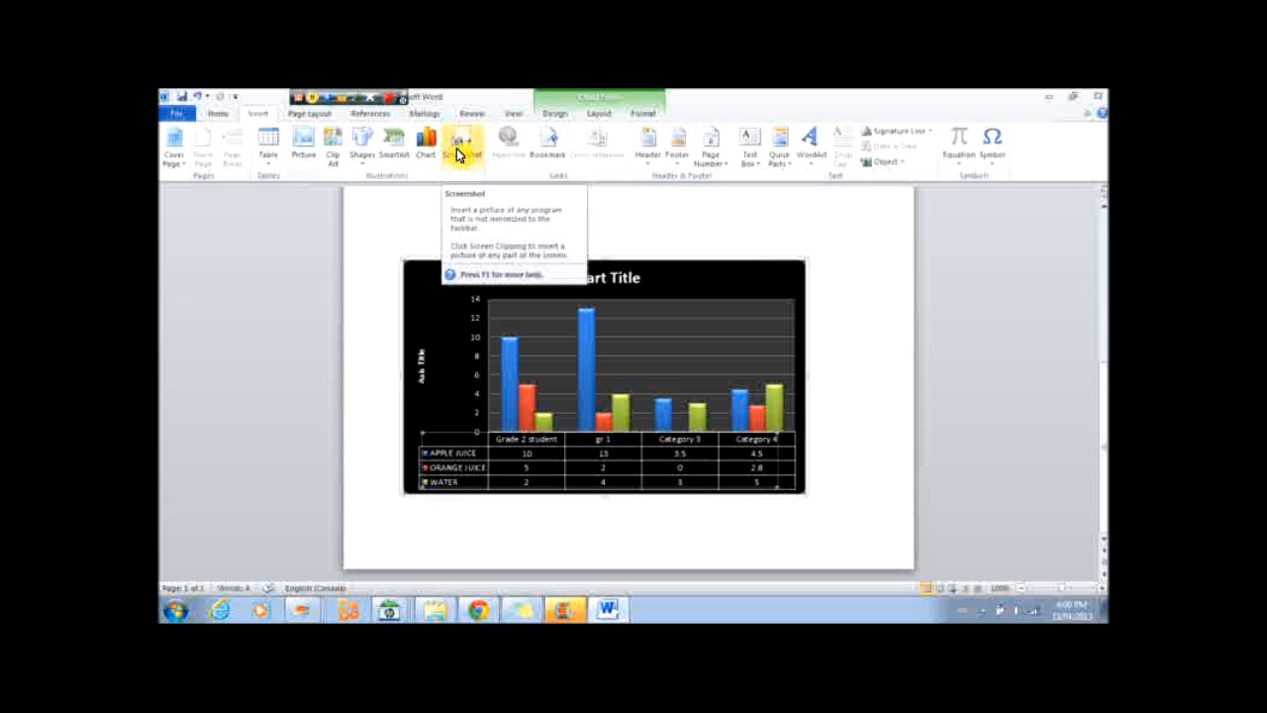
mouse_move(475, 612)
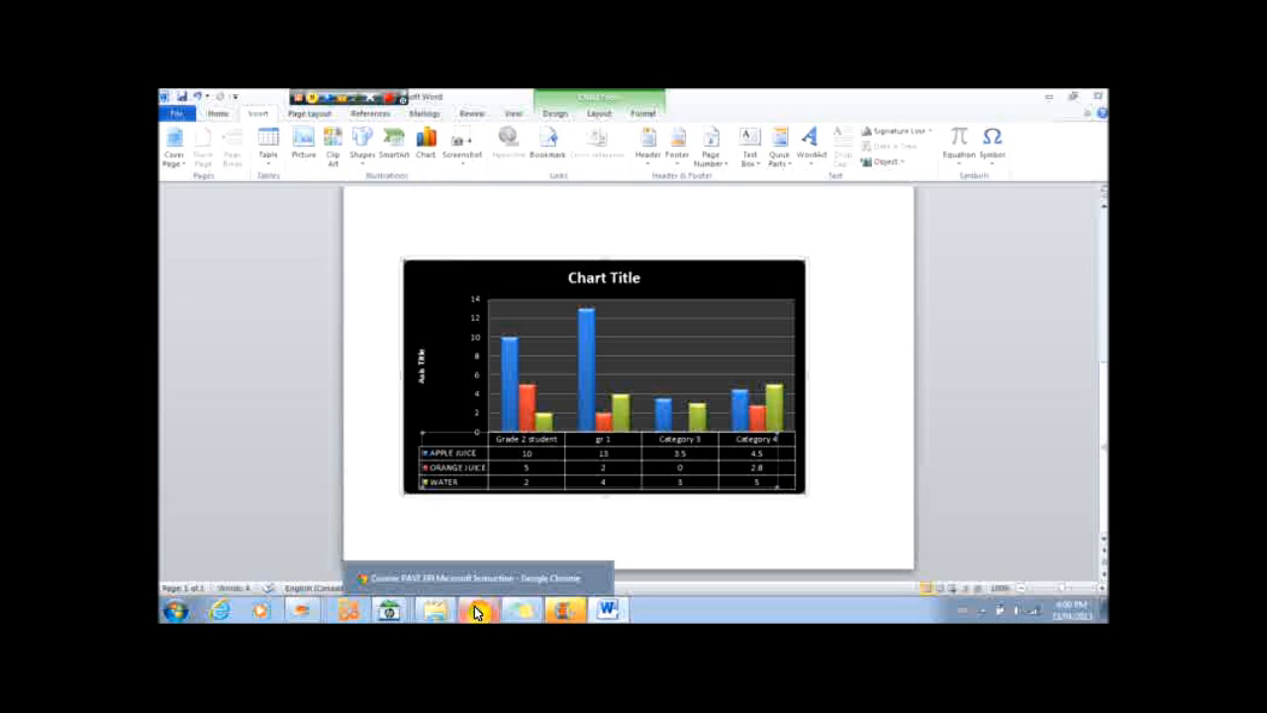
click(218, 607)
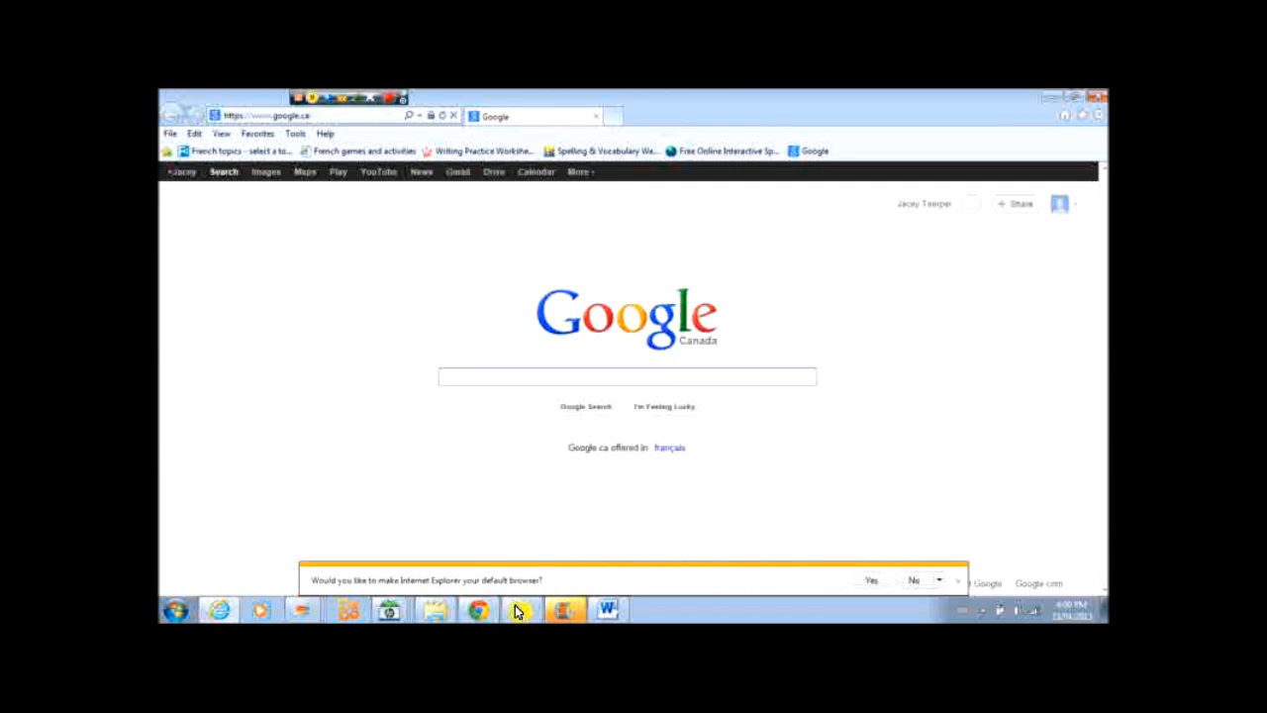
click(954, 583)
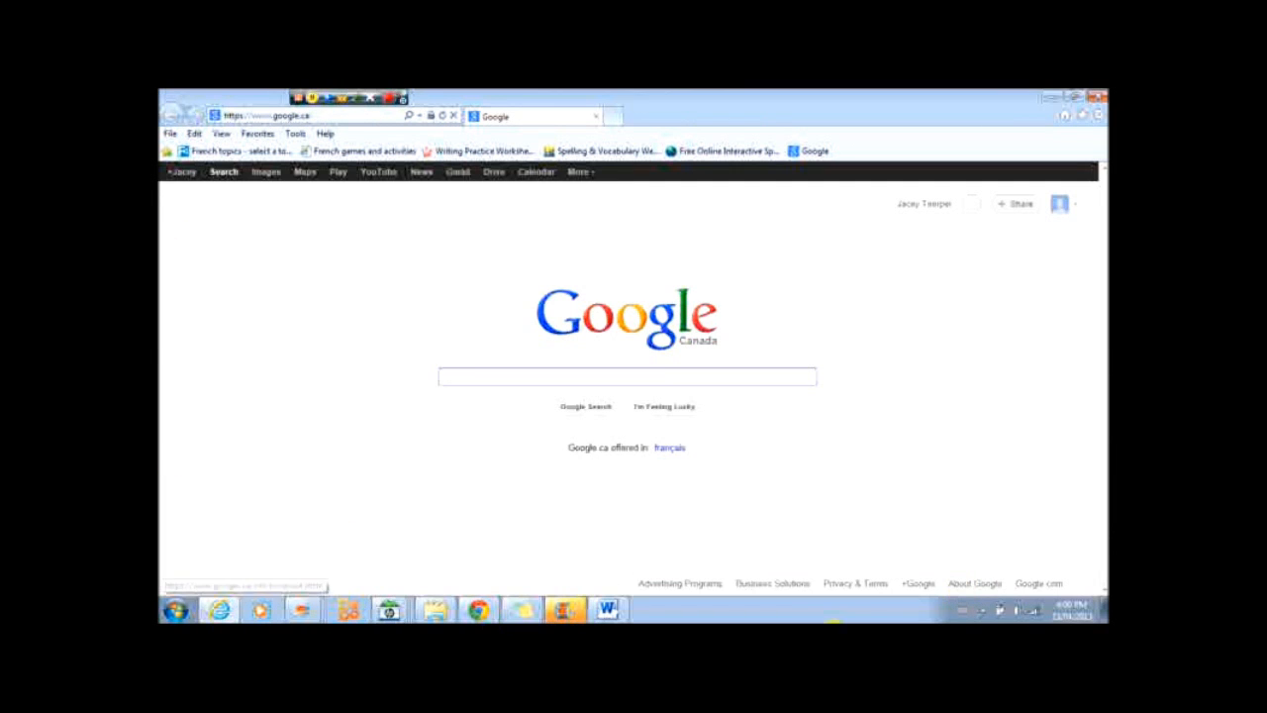
click(607, 609)
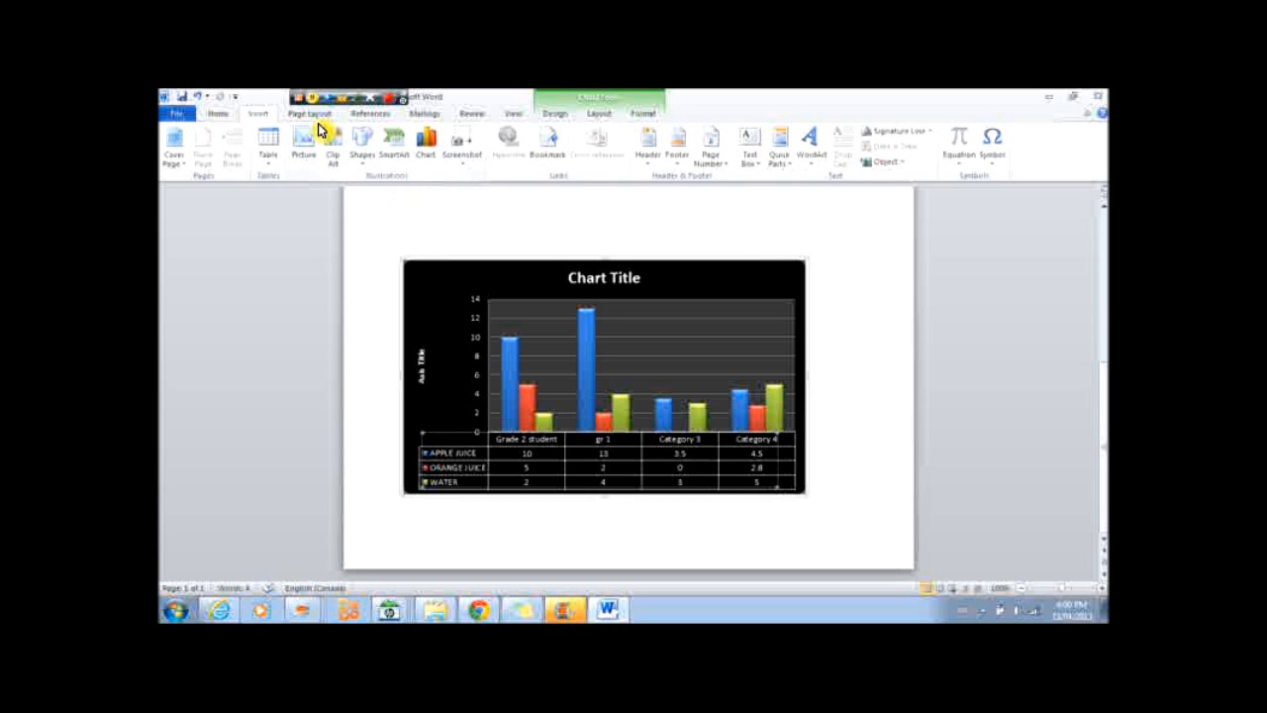
click(470, 157)
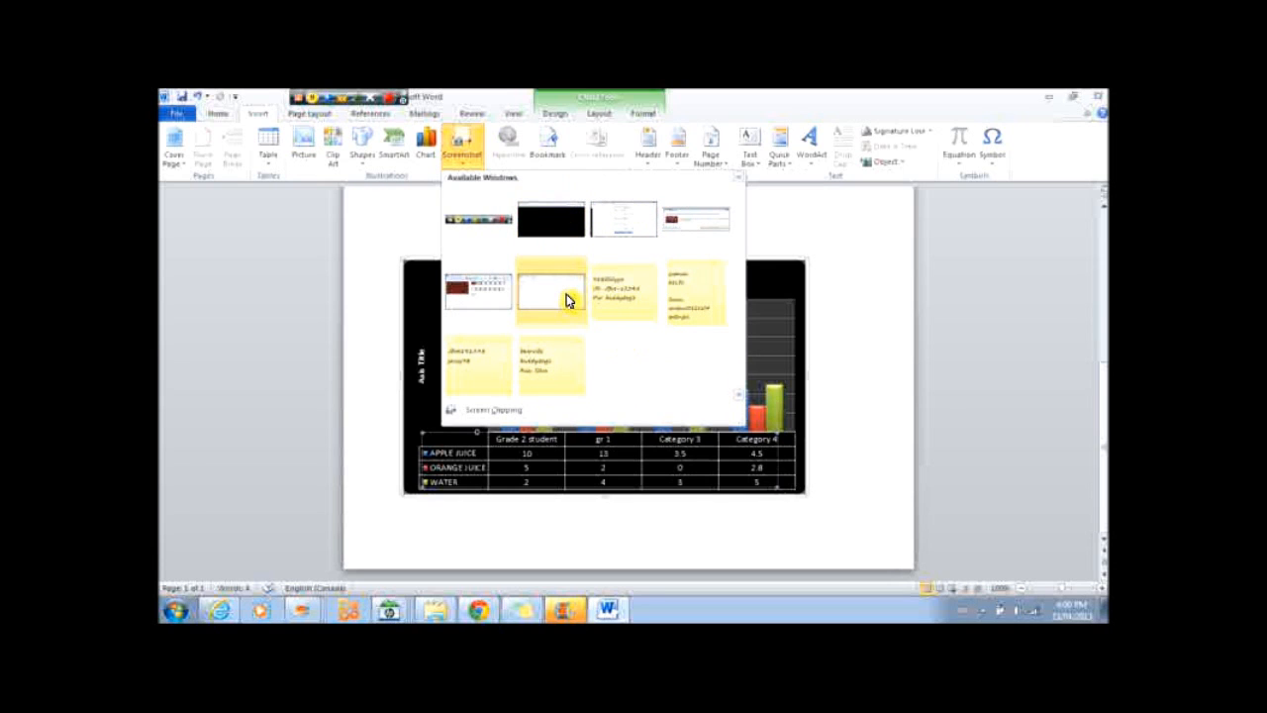
click(544, 236)
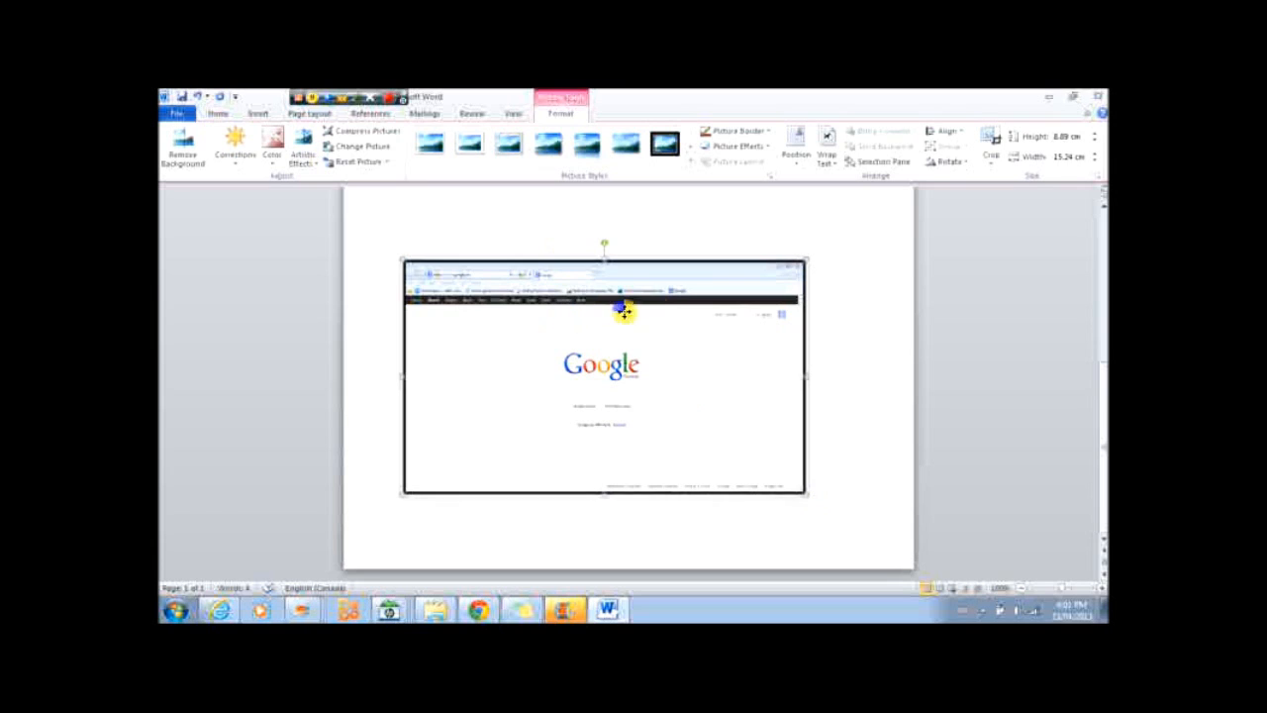
Try to change the text wrapping of the inserted screenshot.
click(826, 164)
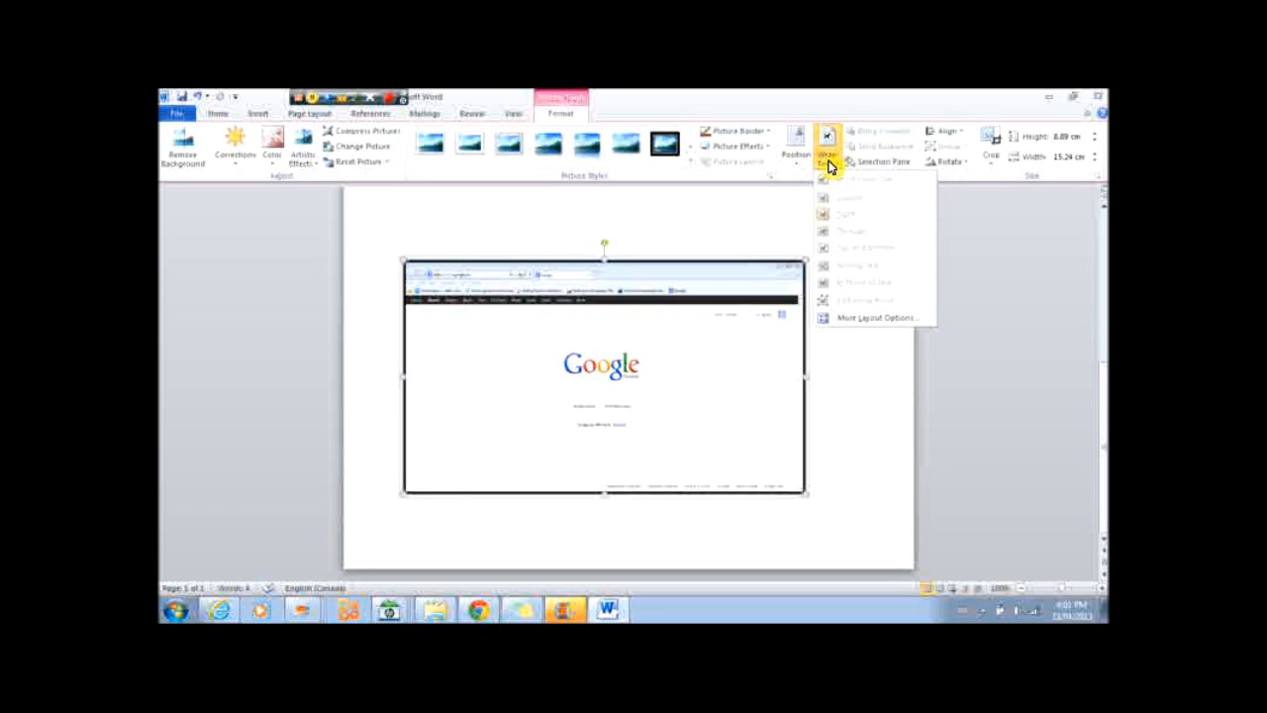
click(634, 441)
click(840, 162)
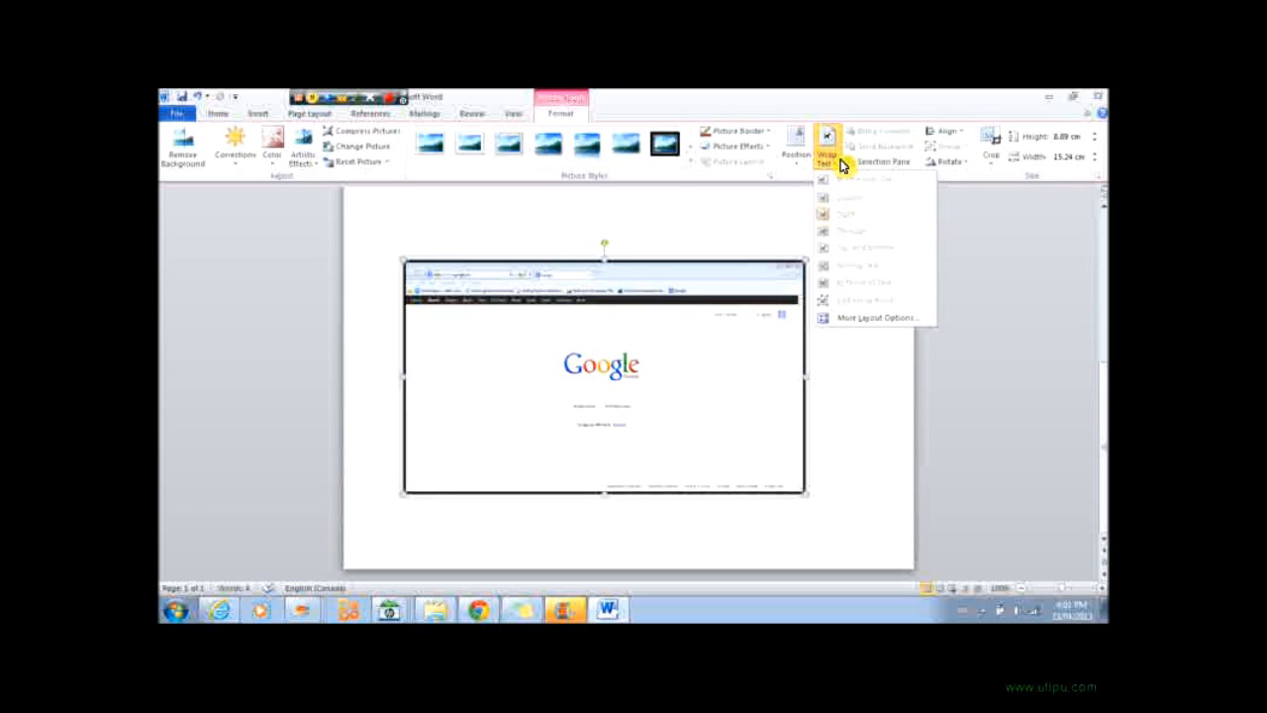
click(559, 342)
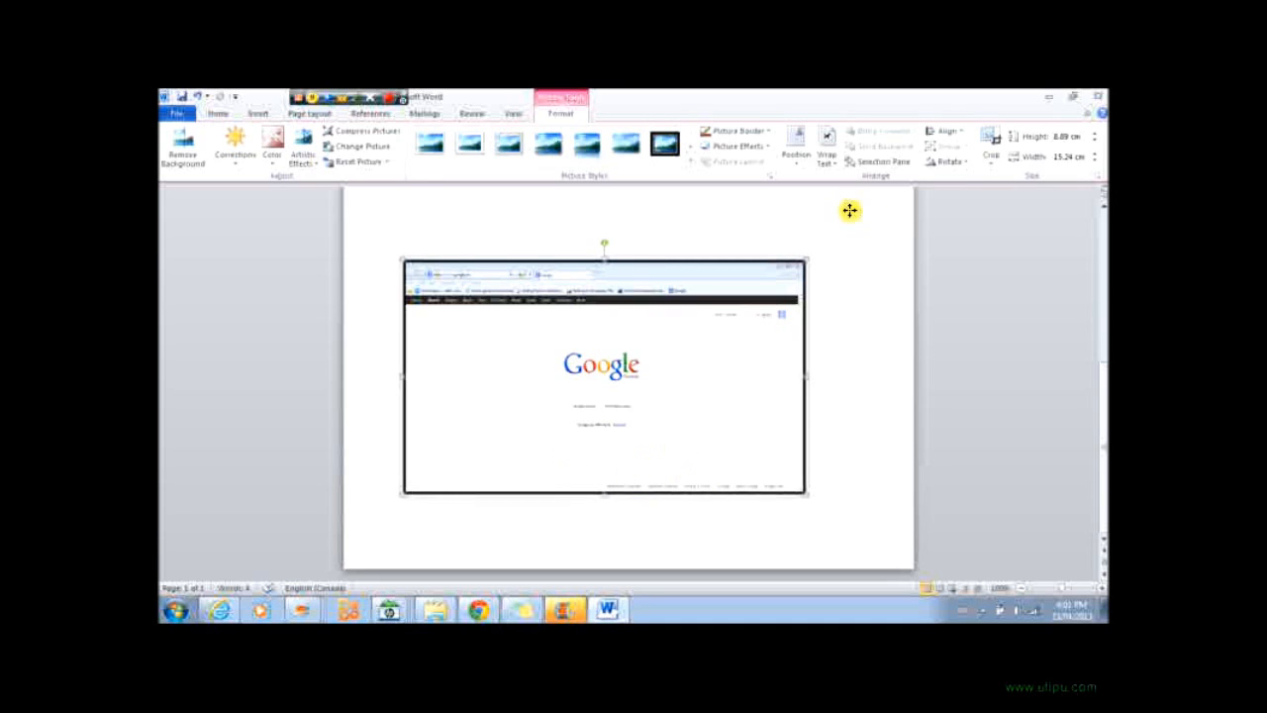
click(825, 148)
click(820, 155)
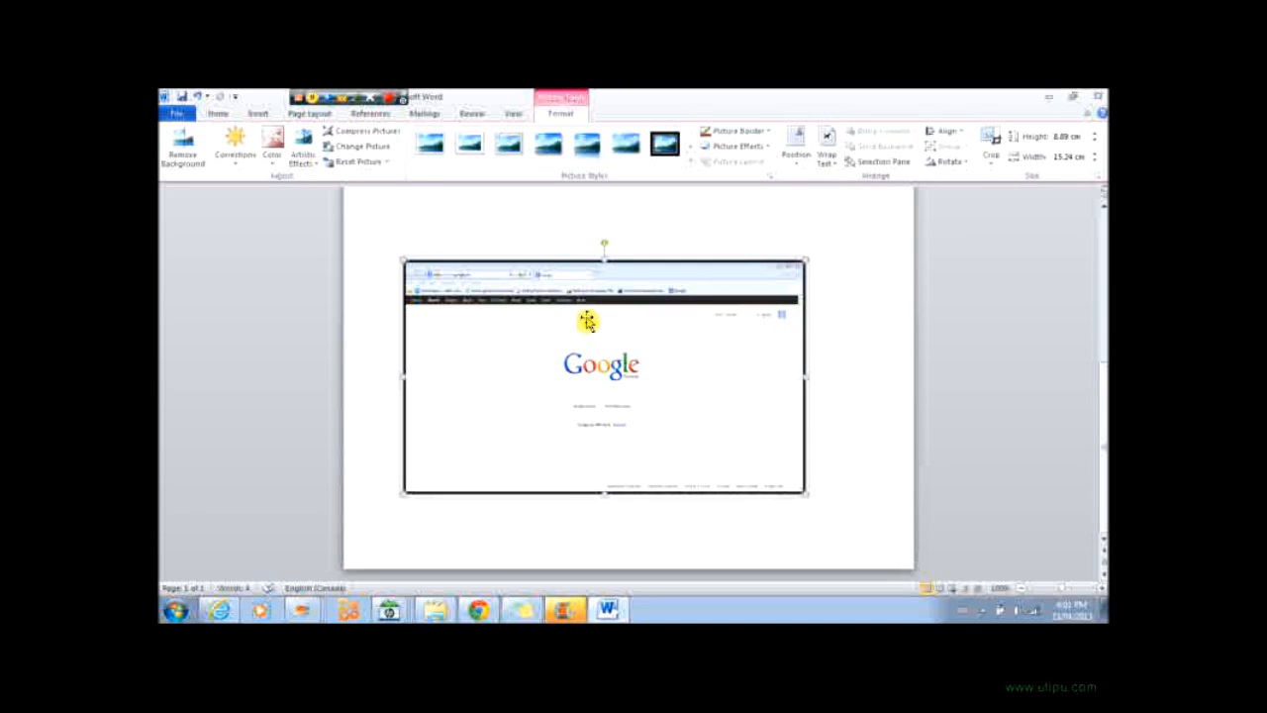
click(256, 111)
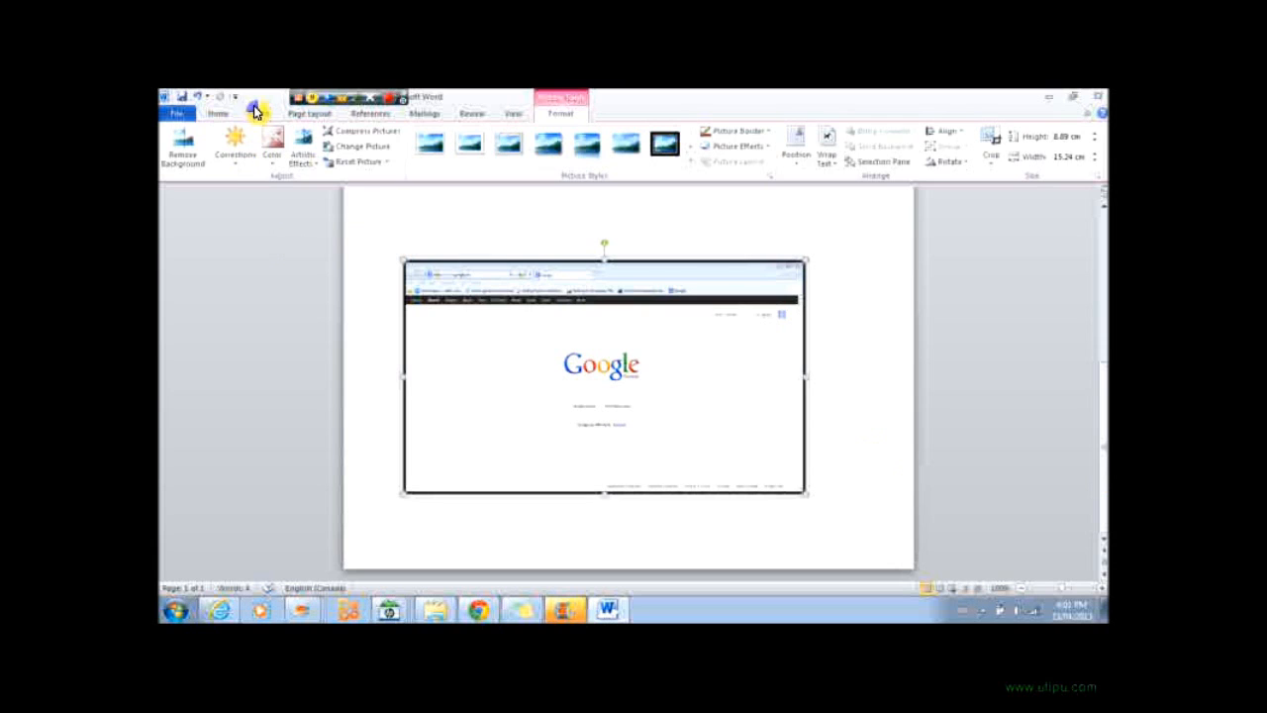